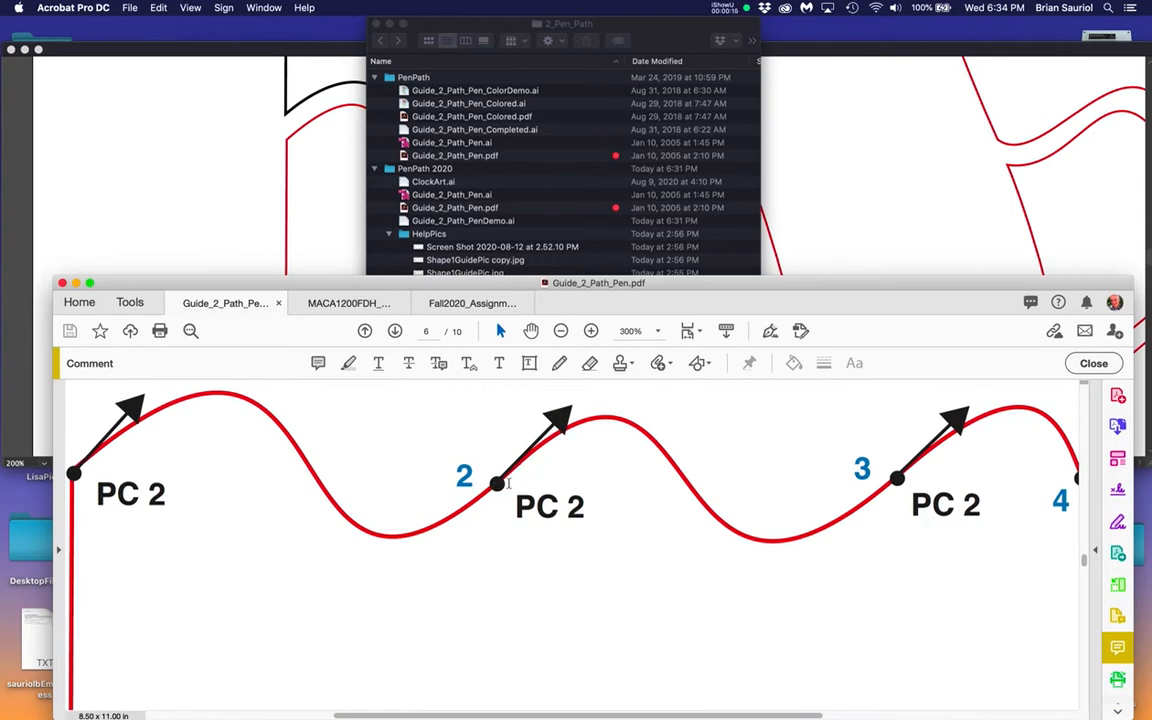
# Step: Switch to Illustrator and start a Pen path at point 1, the red outline's upper-left corner, with its handle pulled toward 2 o'clock
pyautogui.scroll(-2, 555, 480)
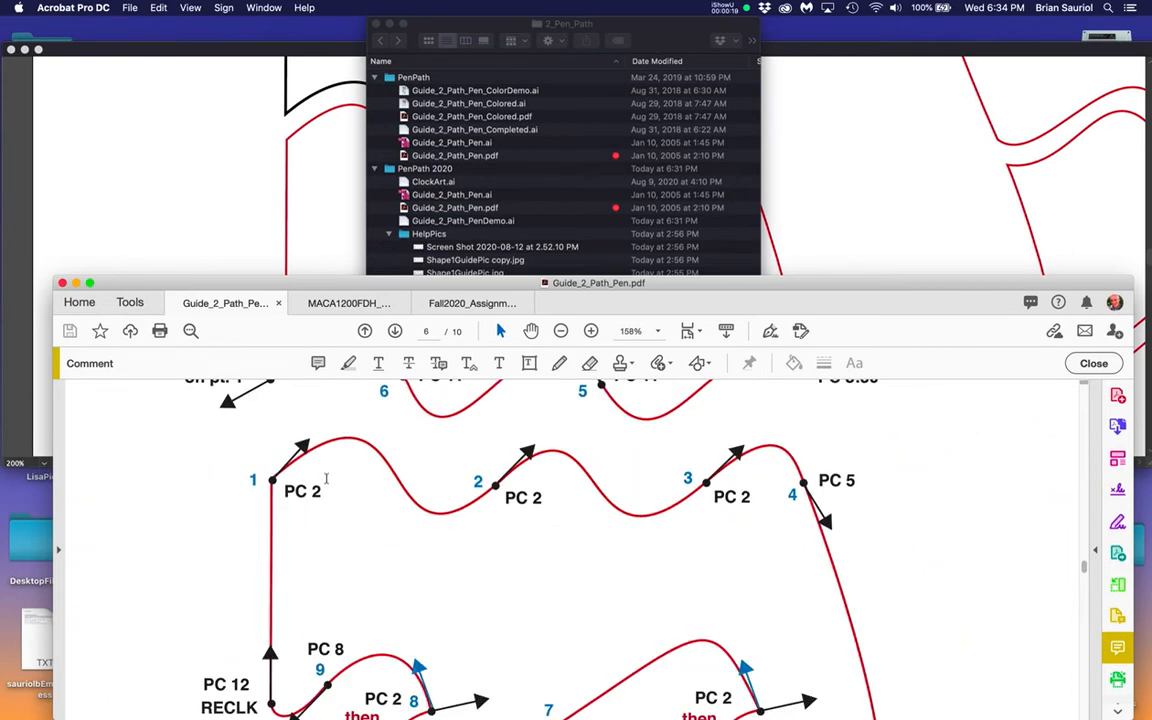
pyautogui.click(313, 234)
pyautogui.scroll(2, 301, 141)
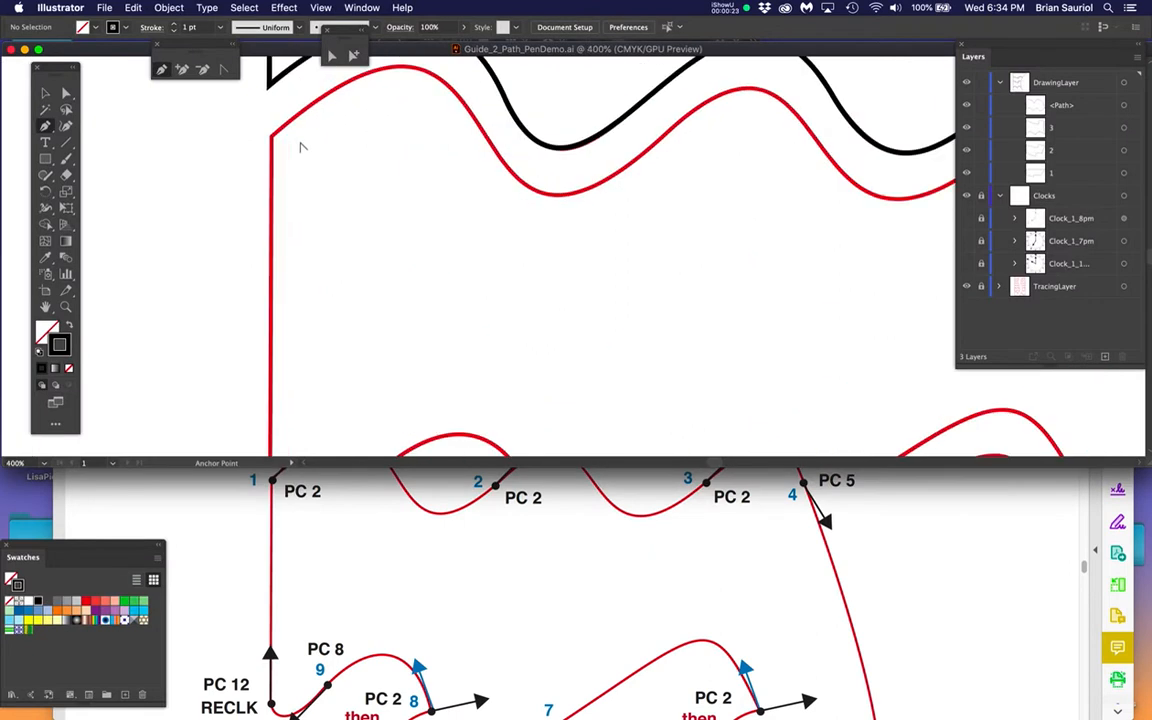
pyautogui.moveTo(272, 137); pyautogui.dragTo(314, 96)
pyautogui.press('space')
pyautogui.moveTo(430, 171); pyautogui.dragTo(349, 285)
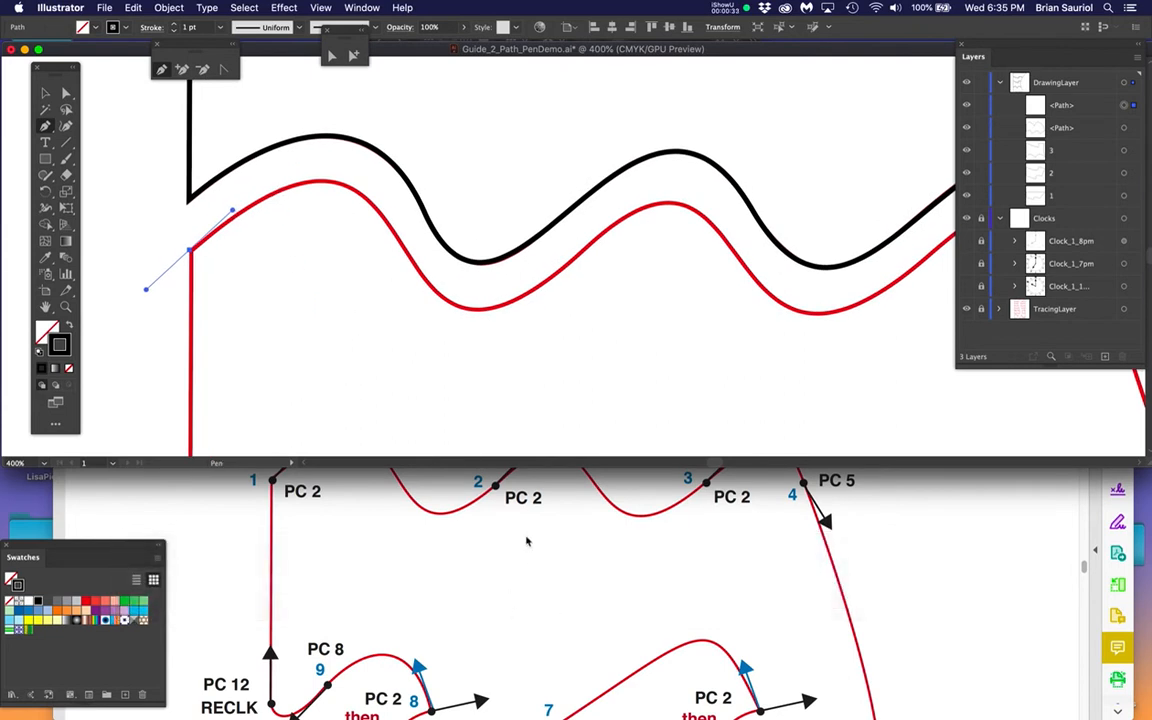
# Step: Add smooth anchors at points 2, 3 and 4 of the wave, aiming handles toward 2 o'clock at 2 and 3 and 5 o'clock at 4
pyautogui.scroll(3, 535, 565)
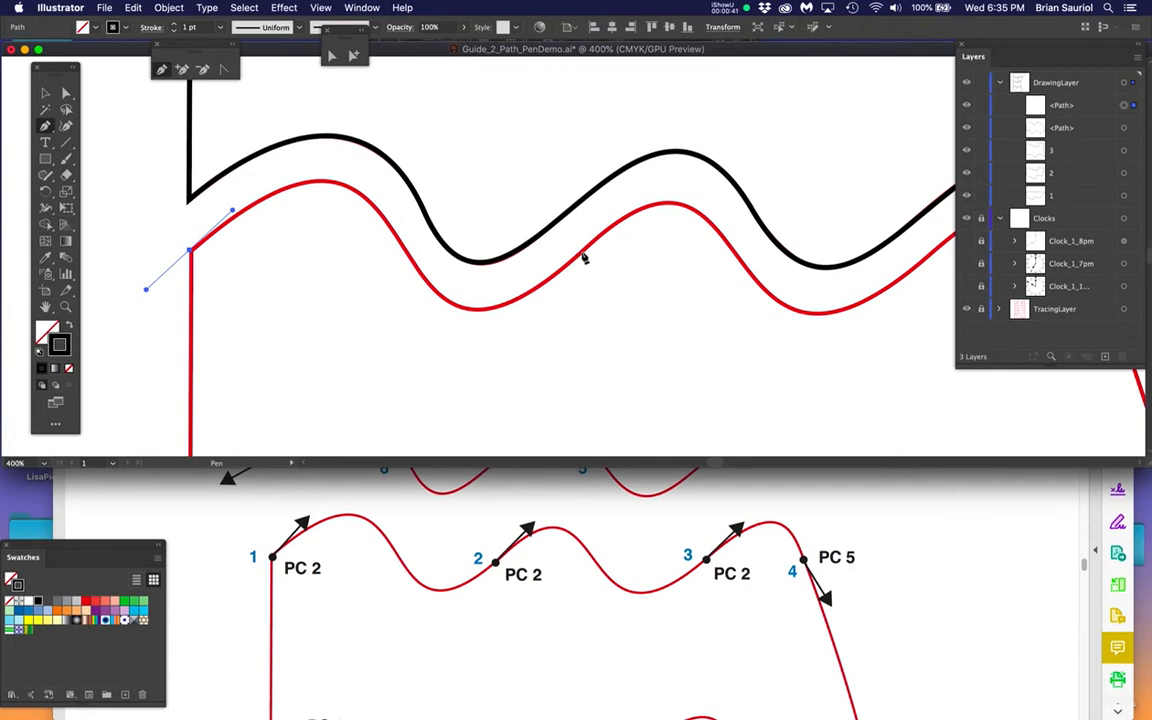
pyautogui.moveTo(583, 254); pyautogui.dragTo(661, 180)
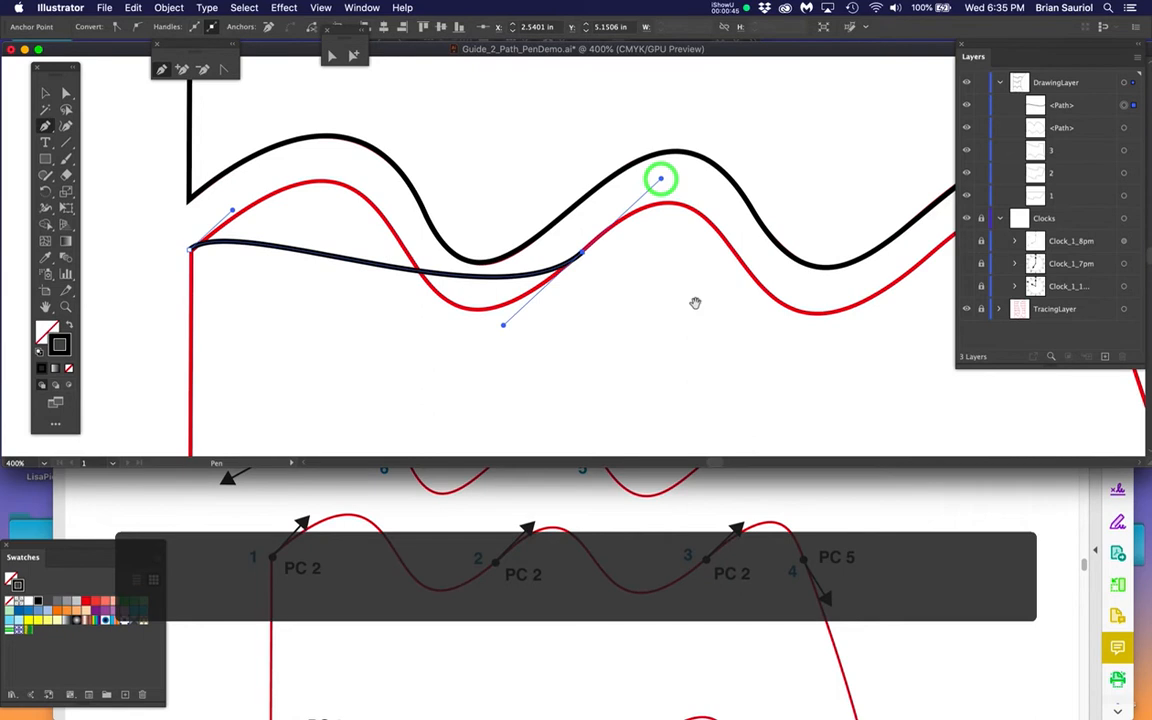
pyautogui.moveTo(694, 303); pyautogui.dragTo(409, 321)
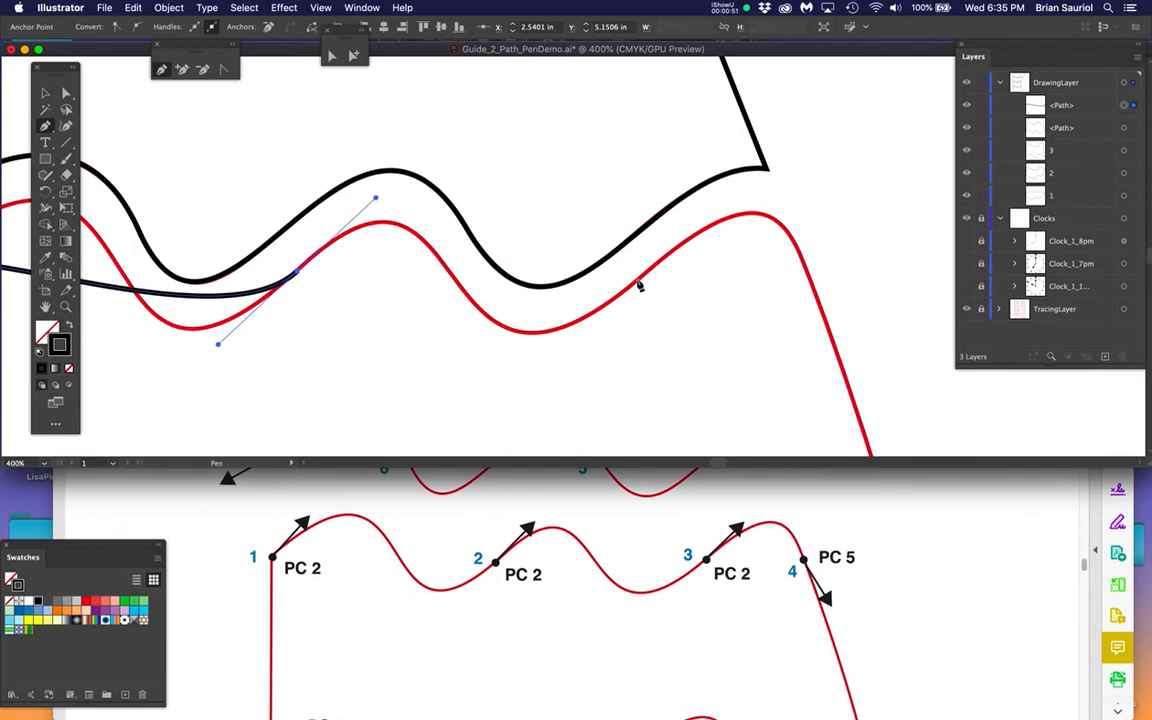
pyautogui.click(637, 282)
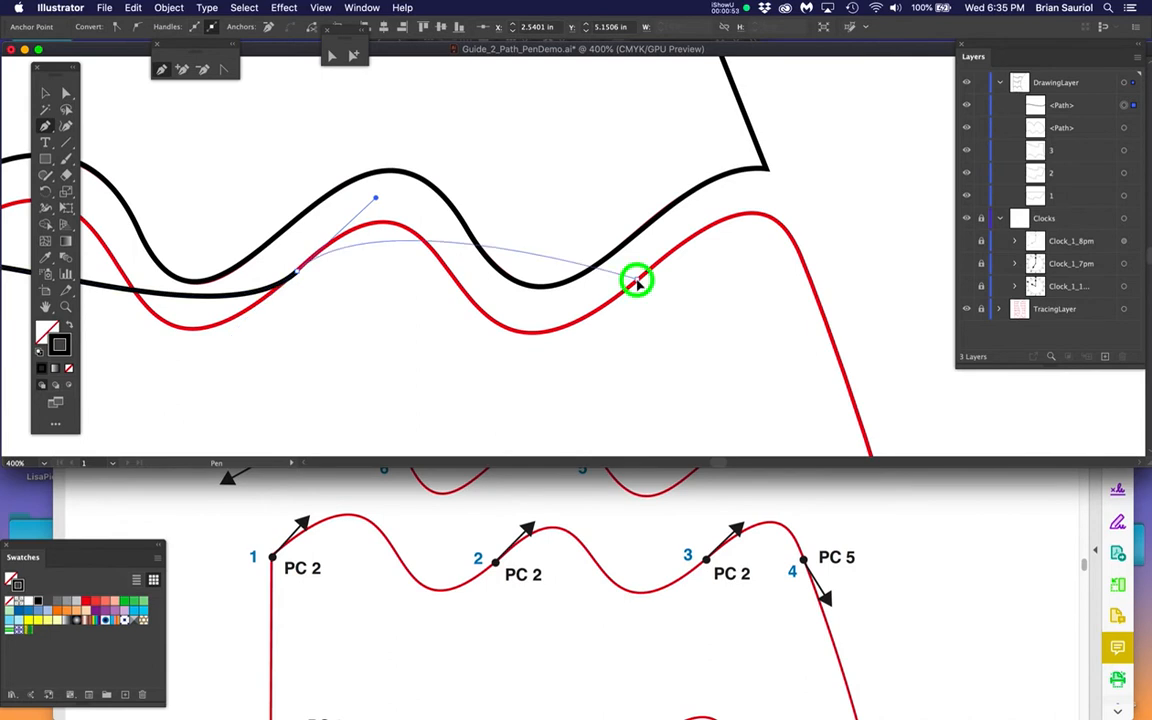
pyautogui.moveTo(637, 282); pyautogui.dragTo(724, 204)
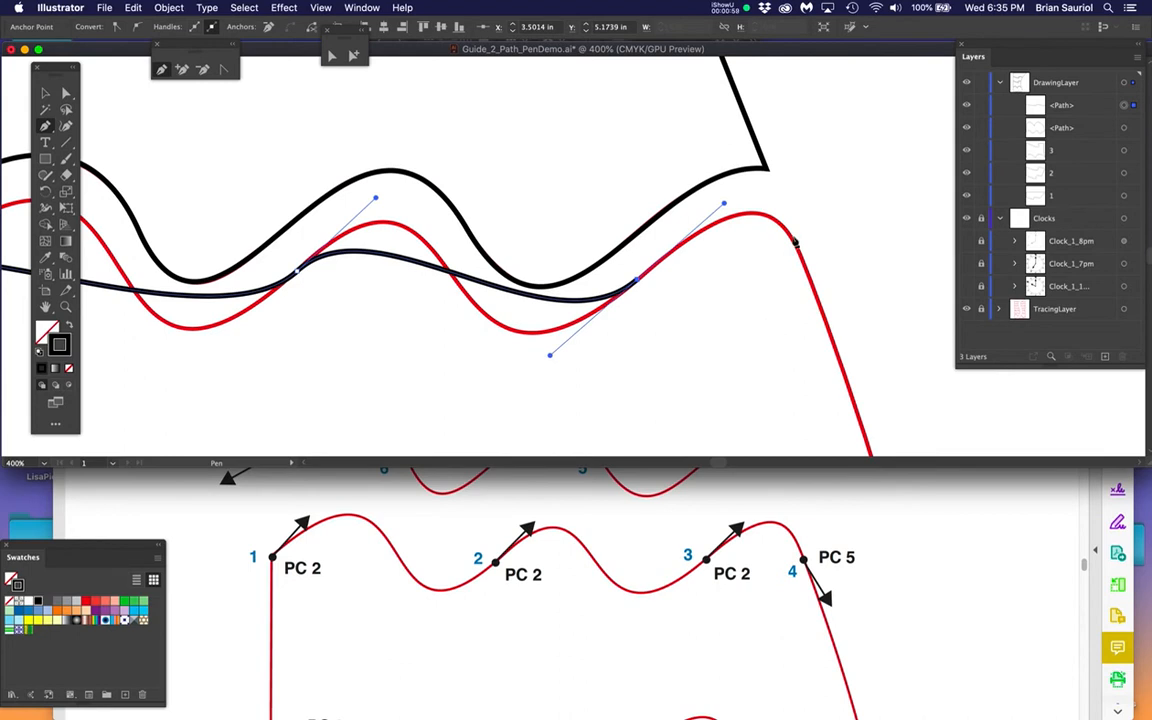
pyautogui.scroll(2, 808, 250)
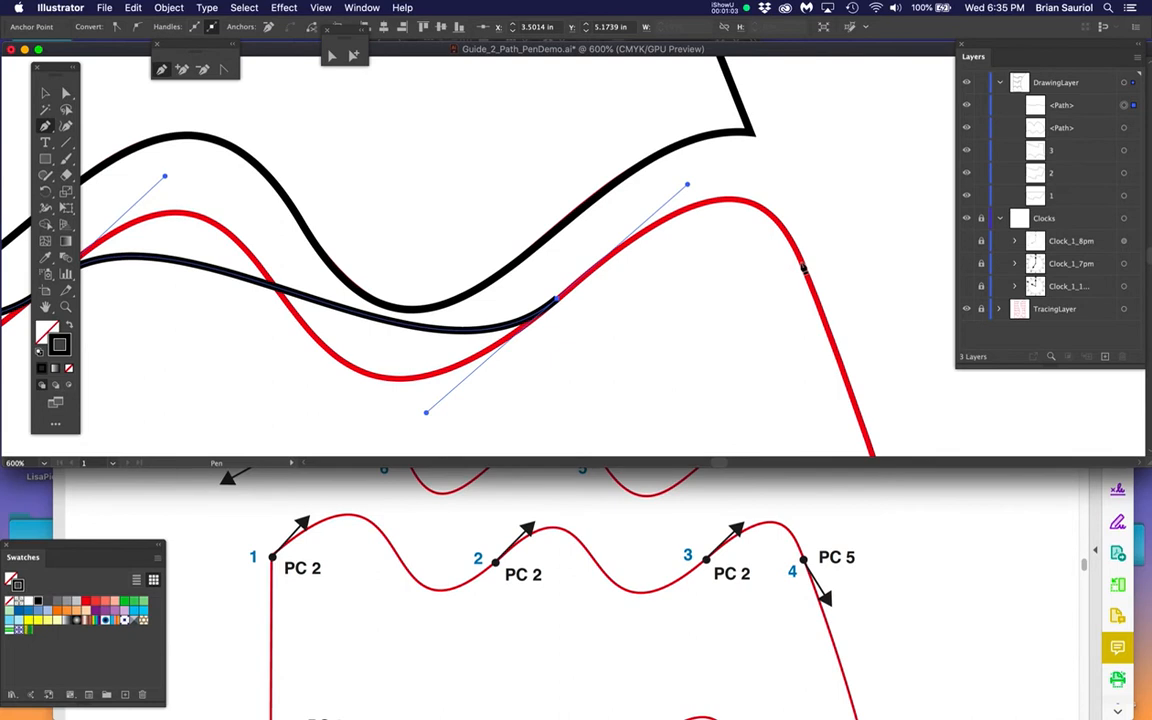
pyautogui.moveTo(802, 265); pyautogui.dragTo(848, 360)
# Step: Add point 5 at the lower-right tip with a handle toward 6 o'clock and redirect its outgoing handle toward 8 o'clock
pyautogui.press('space')
pyautogui.moveTo(777, 357); pyautogui.dragTo(684, 206)
pyautogui.moveTo(746, 324); pyautogui.dragTo(674, 184)
pyautogui.moveTo(711, 320); pyautogui.dragTo(653, 161)
pyautogui.moveTo(699, 313); pyautogui.dragTo(671, 193)
pyautogui.moveTo(686, 325); pyautogui.dragTo(658, 224)
pyautogui.scroll(-6, 836, 592)
pyautogui.scroll(3, 842, 584)
pyautogui.scroll(-1, 845, 584)
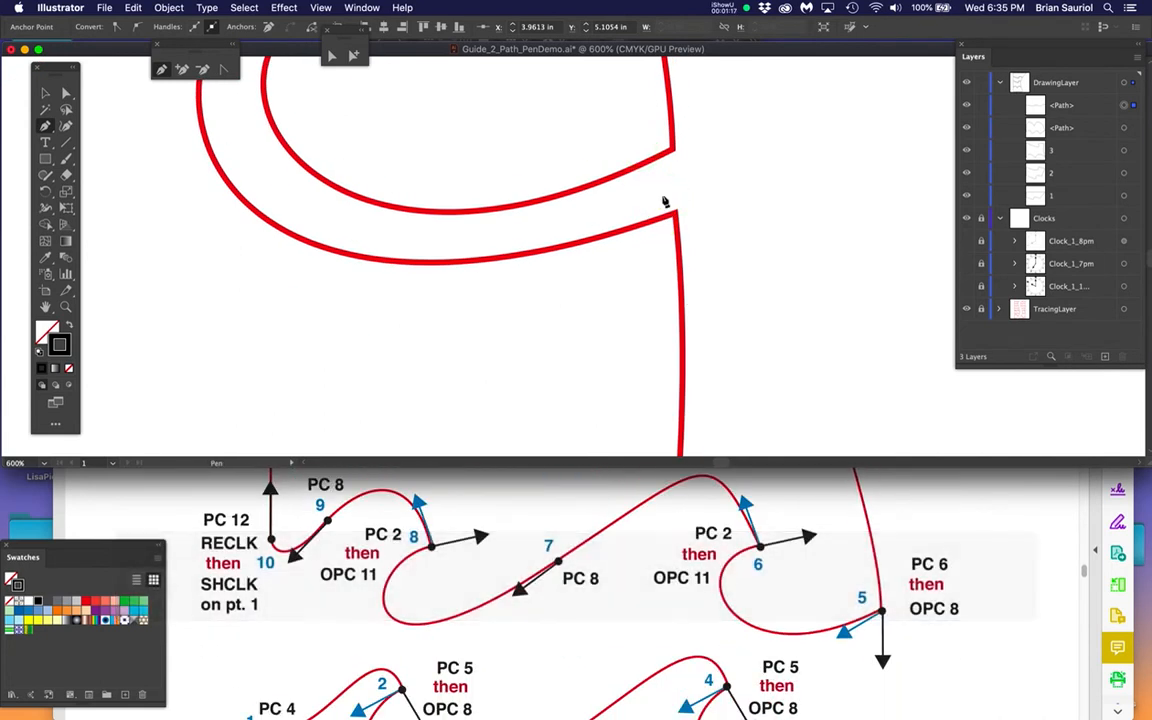
pyautogui.press('space')
pyautogui.moveTo(725, 170); pyautogui.dragTo(707, 218)
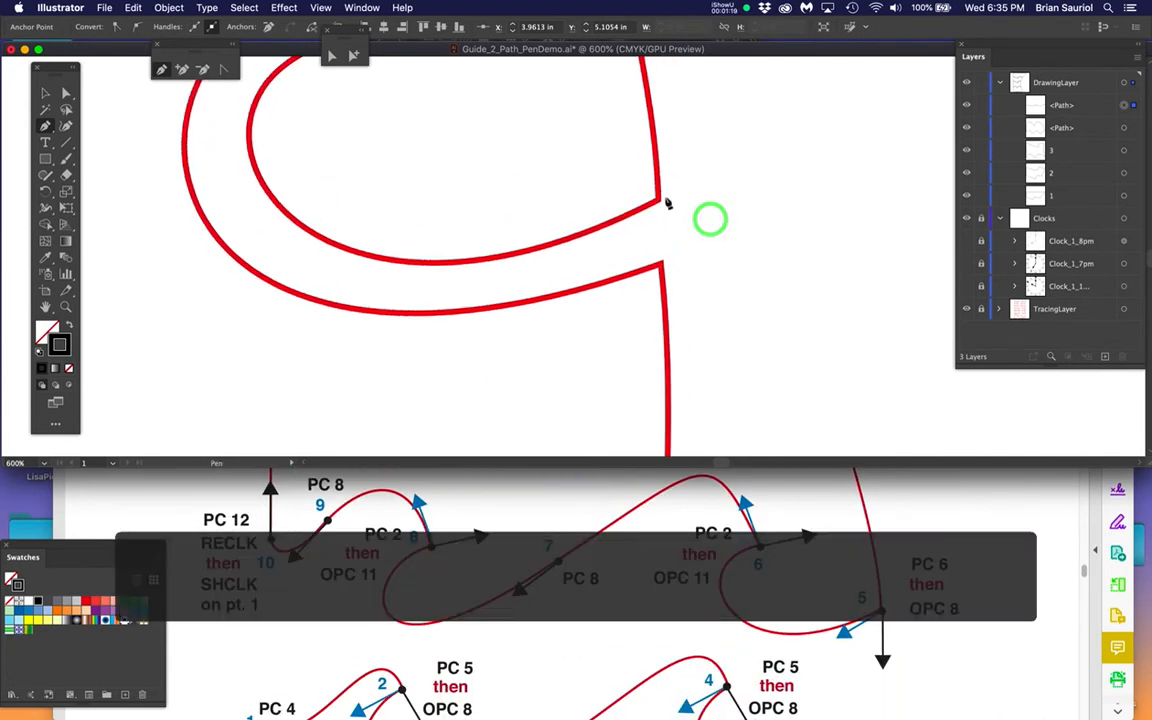
pyautogui.moveTo(658, 199); pyautogui.dragTo(661, 290)
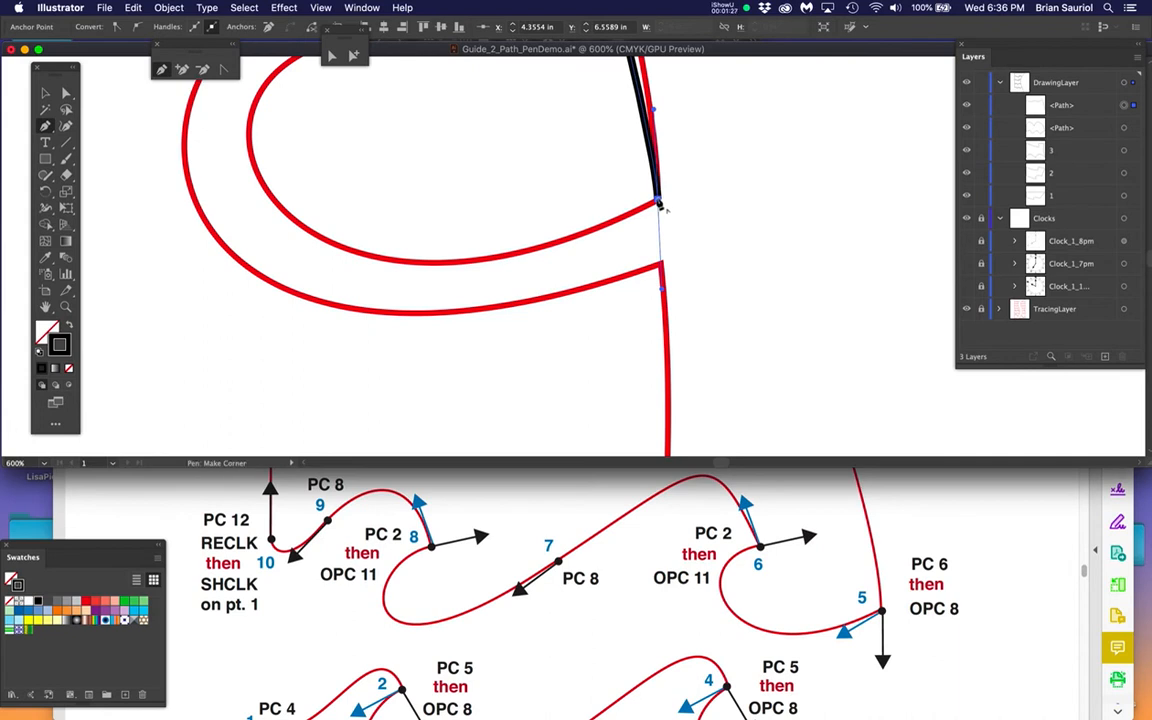
pyautogui.moveTo(658, 204); pyautogui.dragTo(542, 264)
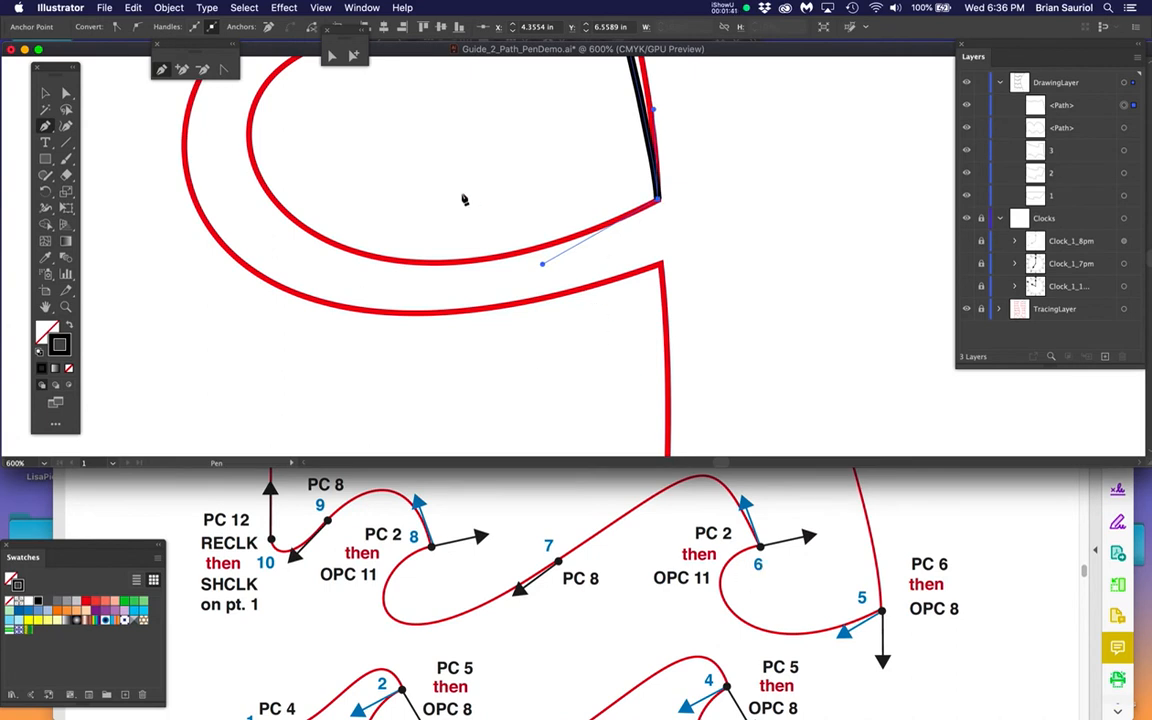
# Step: Add point 6 at the right hook's tip with a handle toward 2 o'clock and redirect its outgoing handle toward 11 o'clock
pyautogui.moveTo(405, 162); pyautogui.dragTo(408, 268)
pyautogui.moveTo(426, 180); pyautogui.dragTo(430, 236)
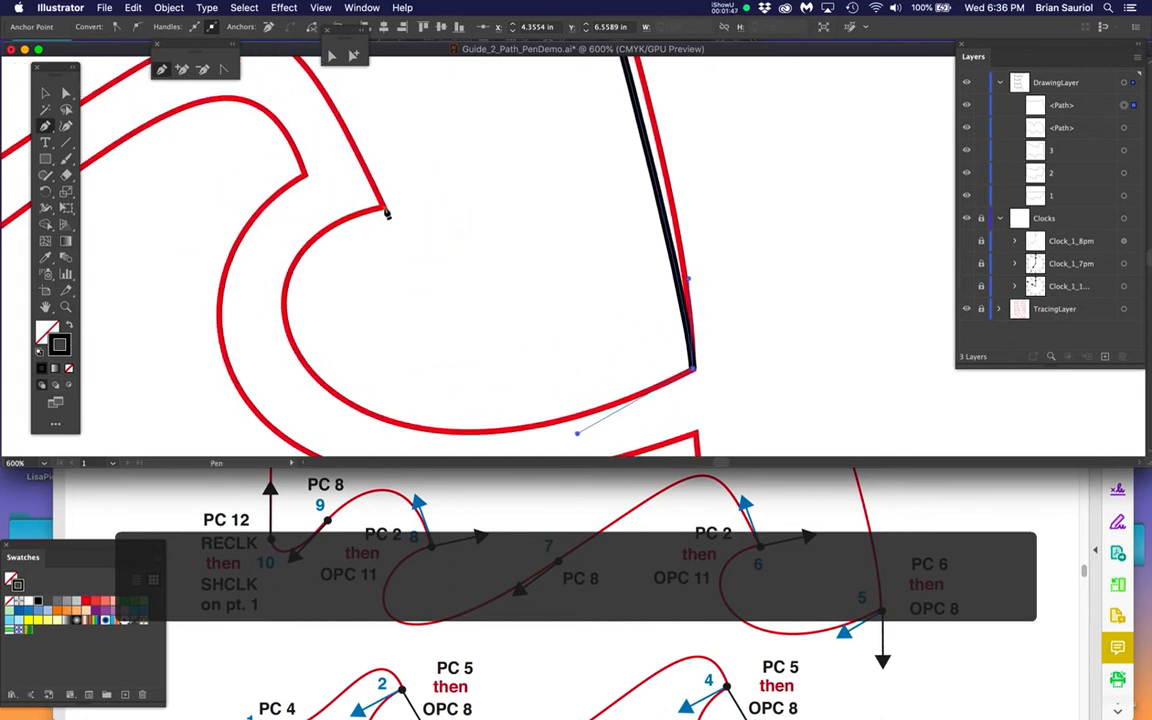
pyautogui.click(384, 209)
pyautogui.moveTo(384, 209); pyautogui.dragTo(535, 158)
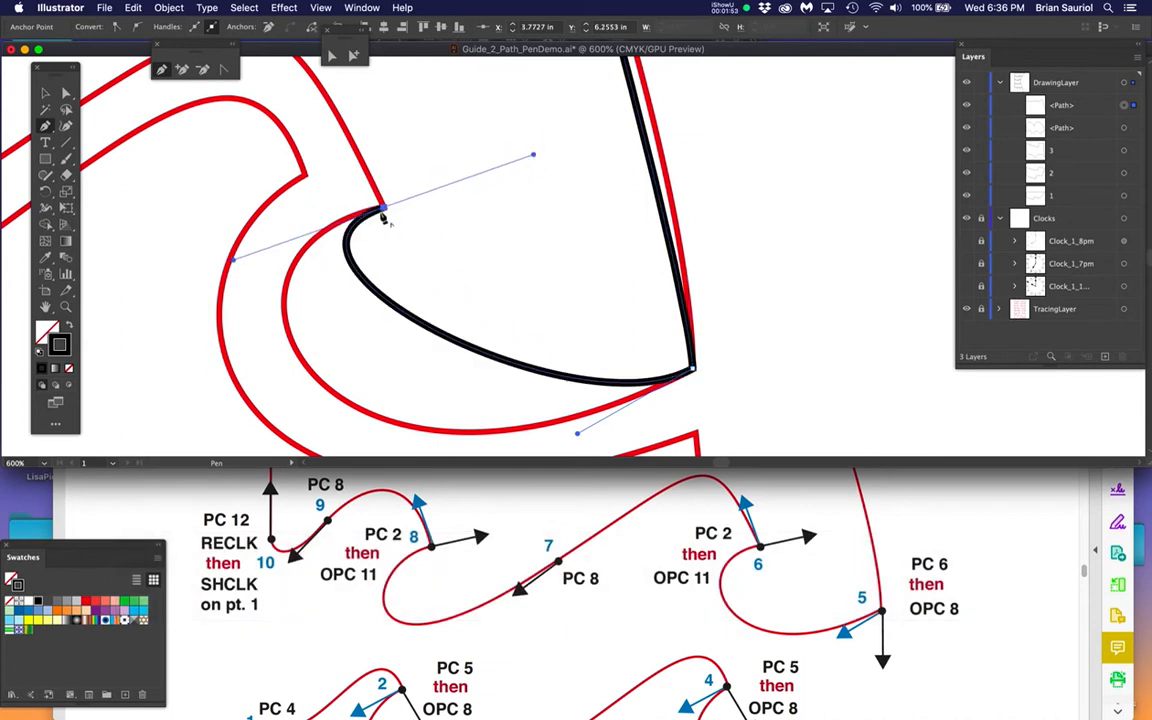
pyautogui.moveTo(385, 210); pyautogui.dragTo(345, 113)
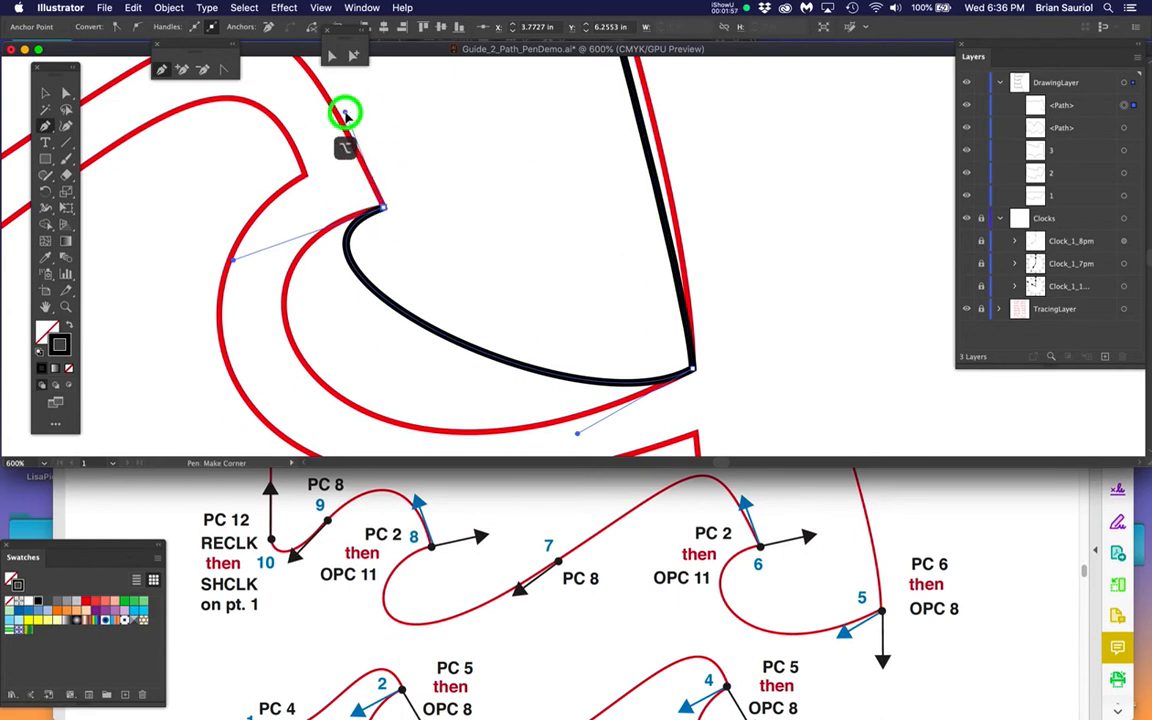
# Step: Add smooth point 7 midway along the long diagonal of the red outline, with its handle pulled toward 8 o'clock
pyautogui.click(403, 243)
pyautogui.moveTo(359, 219); pyautogui.dragTo(548, 214)
pyautogui.moveTo(350, 372); pyautogui.dragTo(587, 315)
pyautogui.press('super+minus')
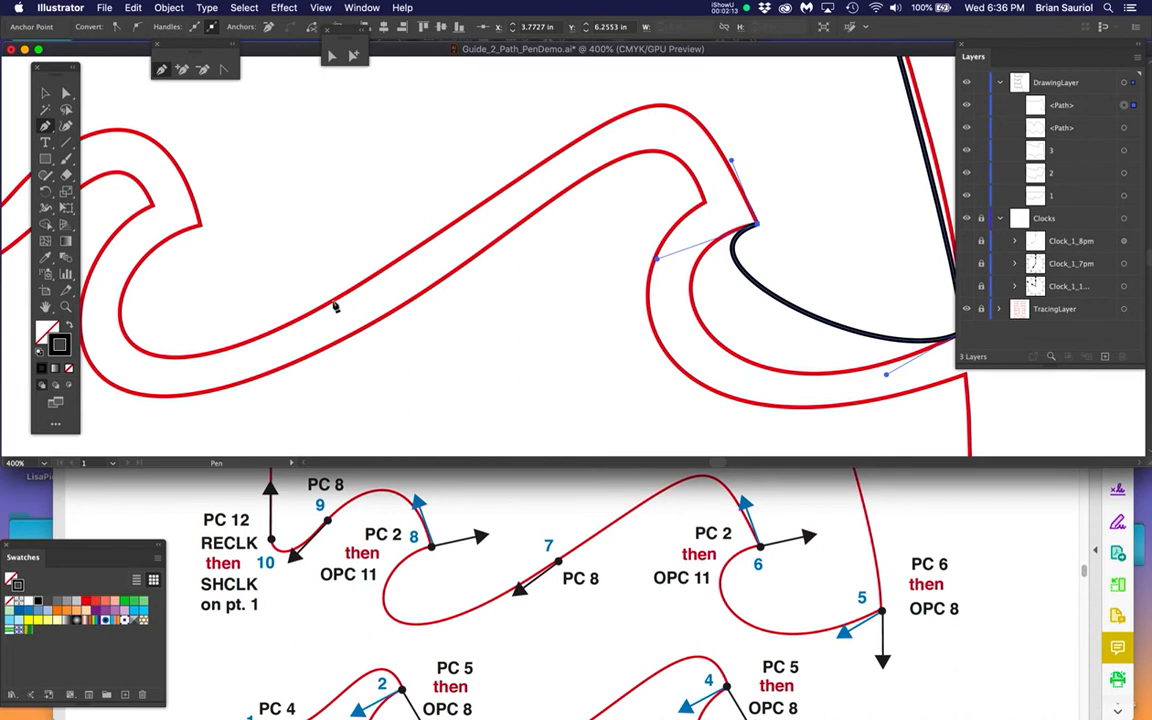
pyautogui.scroll(2, 319, 317)
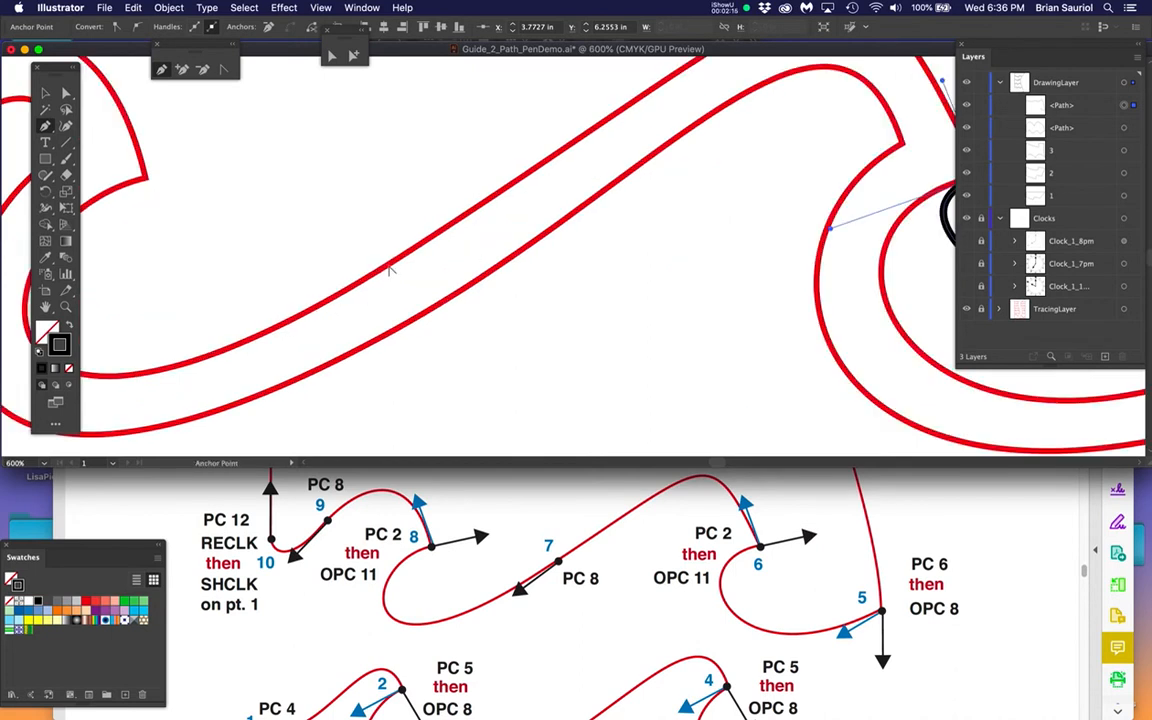
pyautogui.scroll(-2, 390, 270)
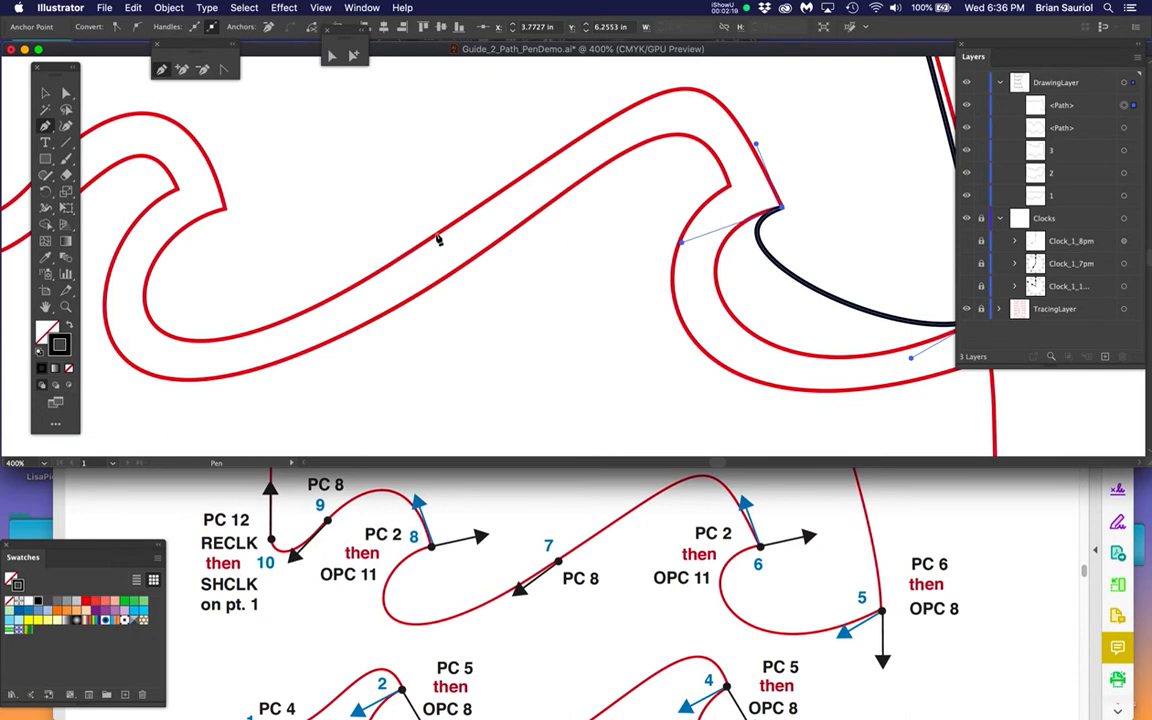
pyautogui.moveTo(435, 234); pyautogui.dragTo(328, 307)
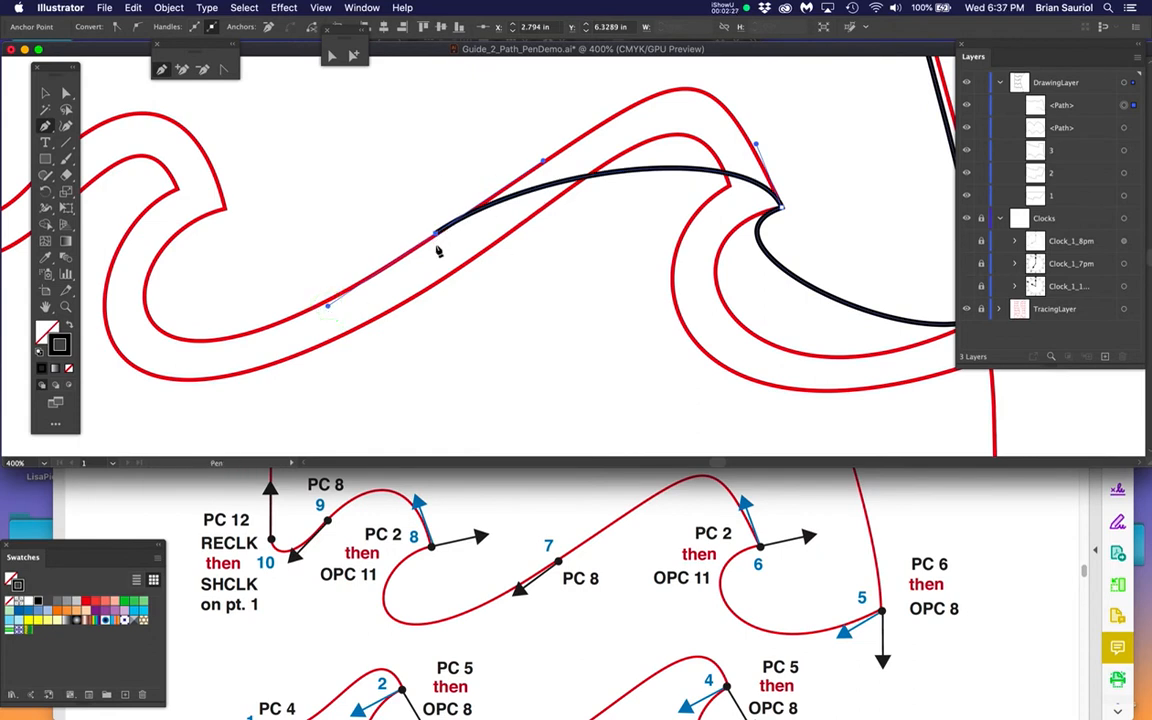
# Step: Add point 8 at the left hook's tip with a handle toward 2 o'clock and redirect its outgoing handle toward 11 o'clock
pyautogui.press('space')
pyautogui.moveTo(401, 269); pyautogui.dragTo(560, 254)
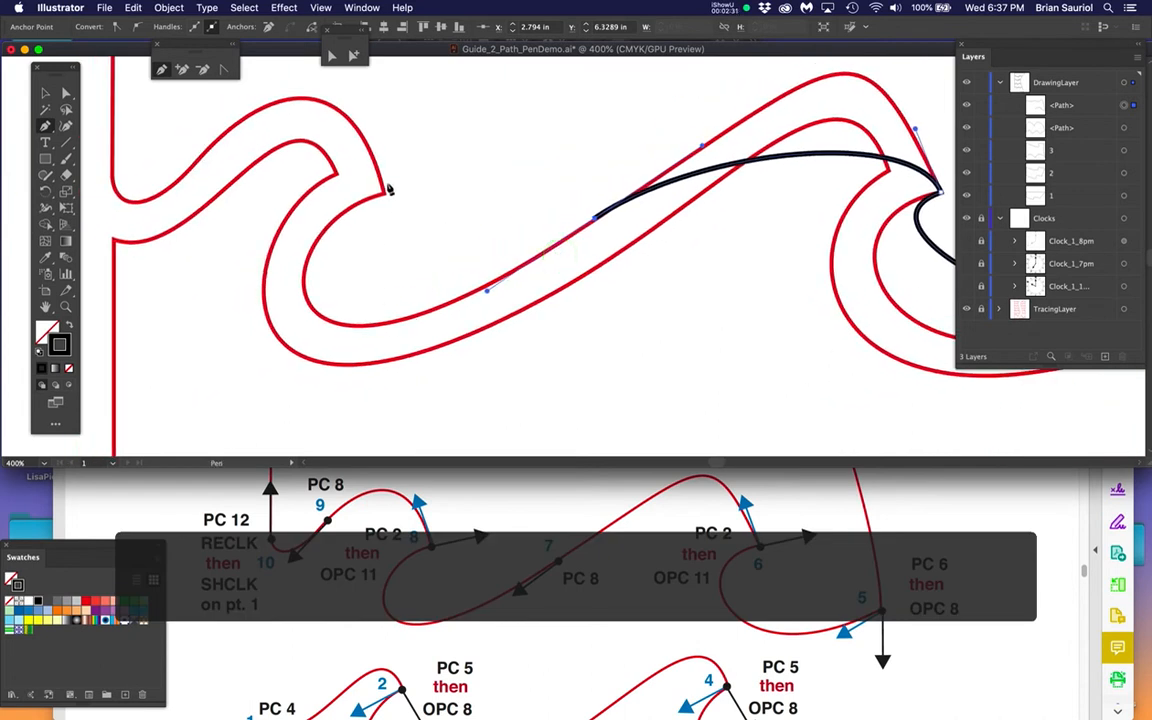
pyautogui.click(384, 196)
pyautogui.moveTo(384, 196); pyautogui.dragTo(482, 140)
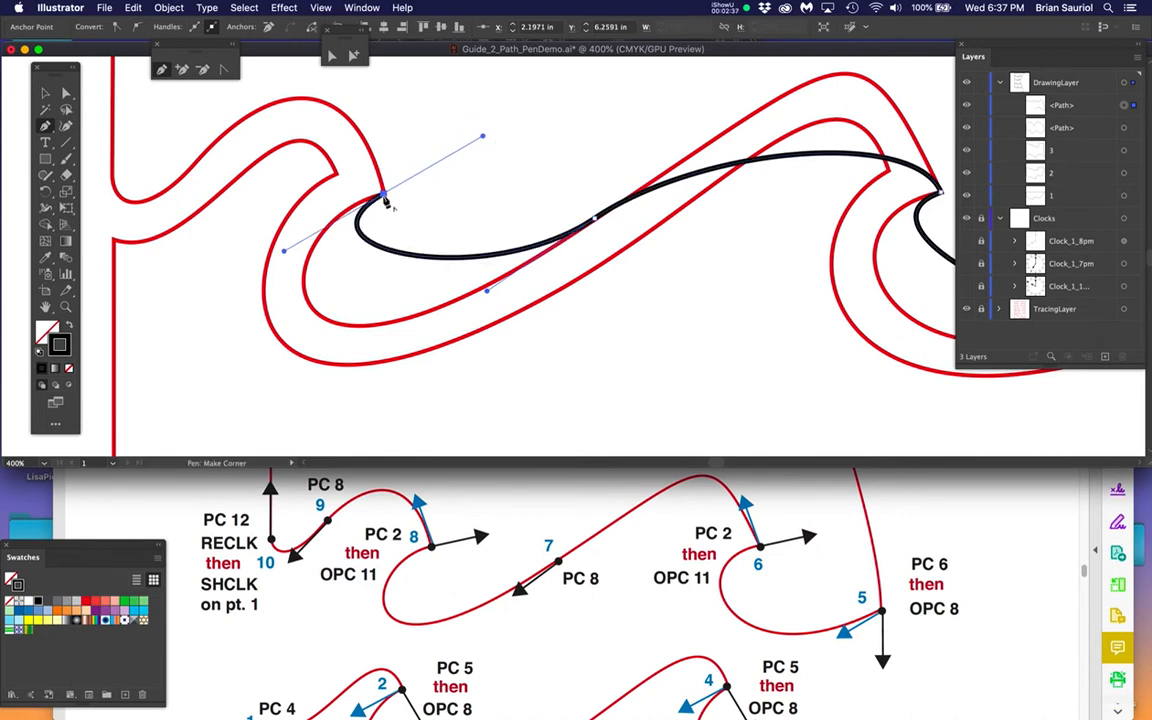
pyautogui.moveTo(384, 196); pyautogui.dragTo(365, 108)
# Step: Add point 9 toward 8 o'clock and point 10 toward 12 o'clock at the lower-left curve, and remove point 10's outgoing handle
pyautogui.moveTo(263, 235); pyautogui.dragTo(398, 265)
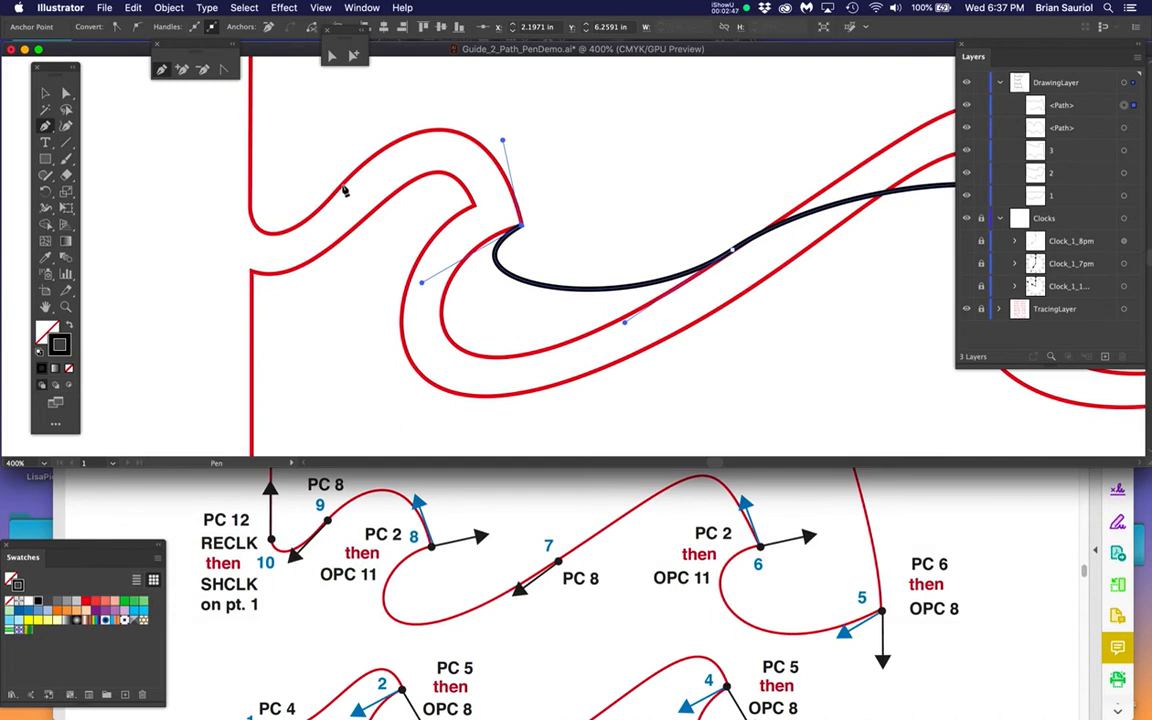
pyautogui.moveTo(343, 185); pyautogui.dragTo(281, 251)
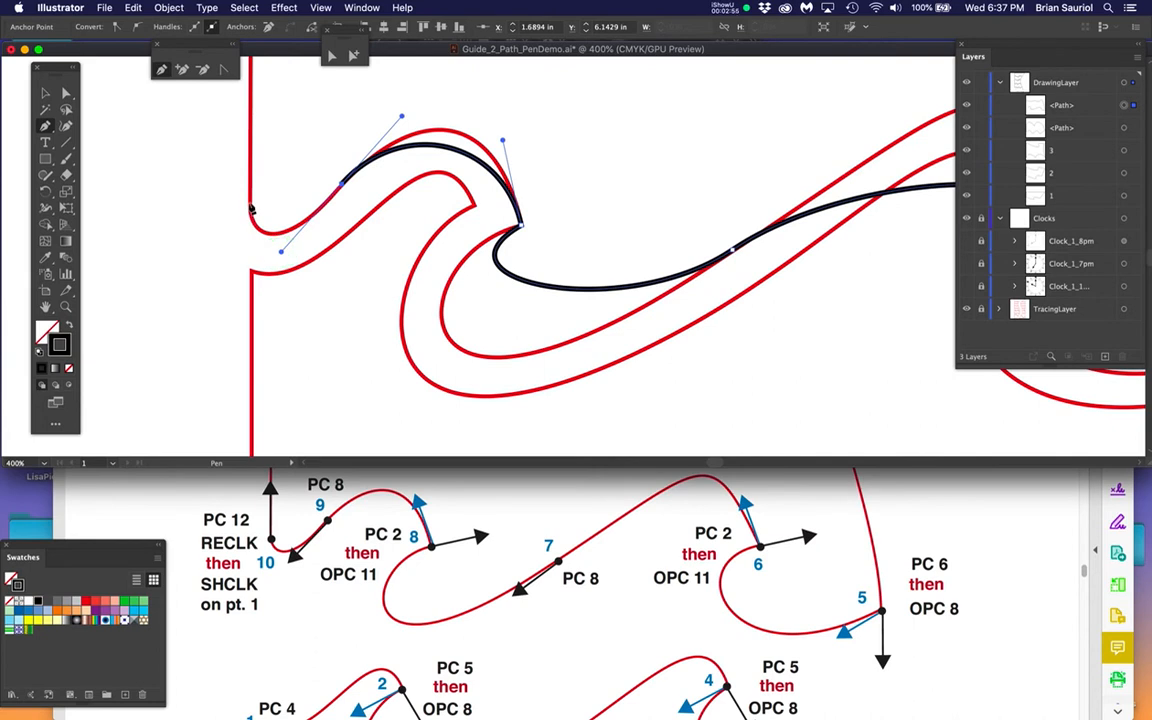
pyautogui.moveTo(249, 201); pyautogui.dragTo(369, 299)
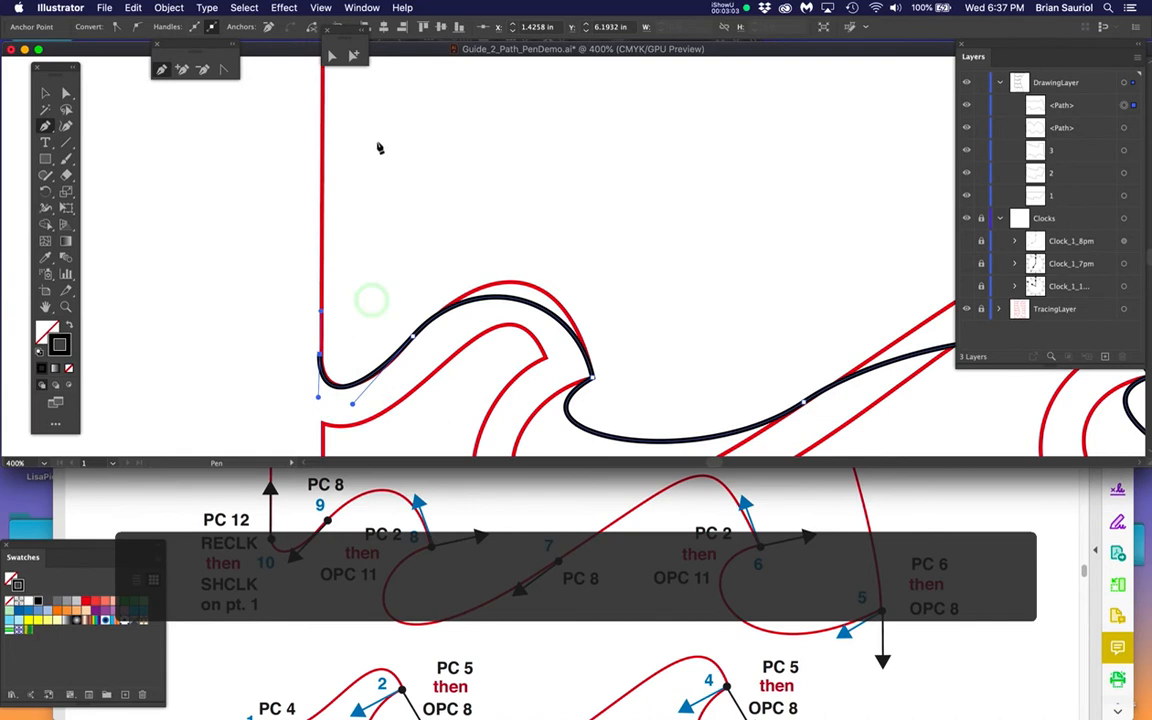
pyautogui.click(318, 355)
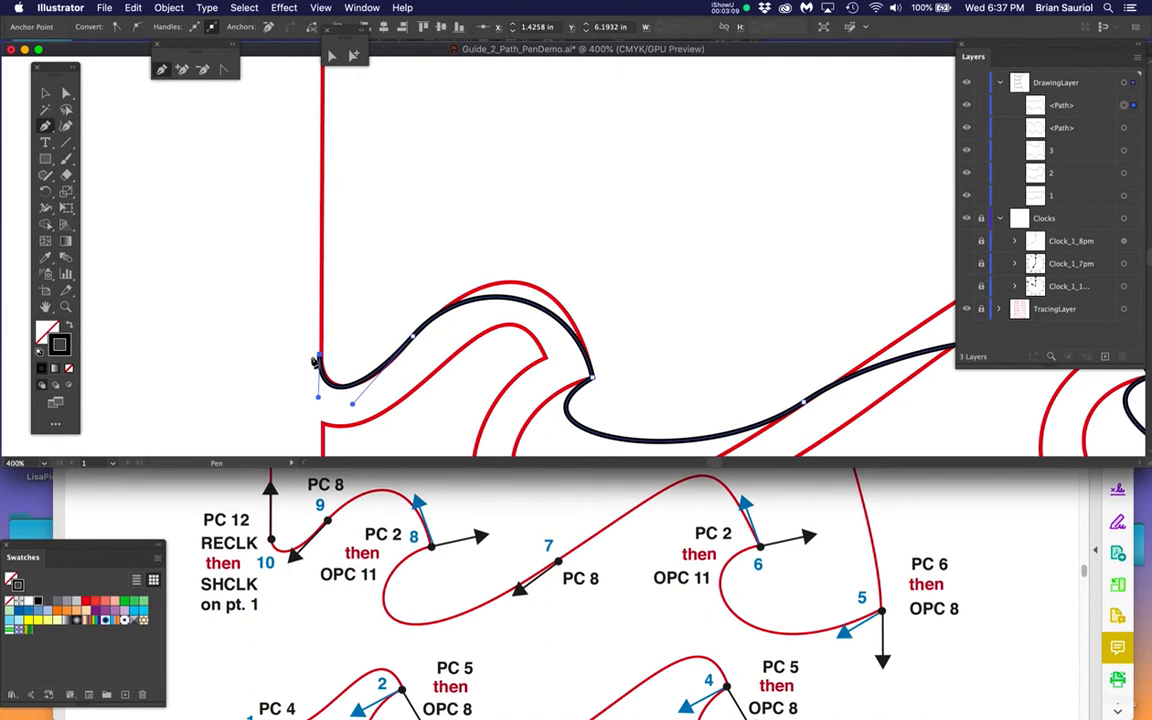
# Step: Close the path on point 1 at the upper-left corner, keeping the left edge straight
pyautogui.moveTo(370, 196); pyautogui.dragTo(407, 318)
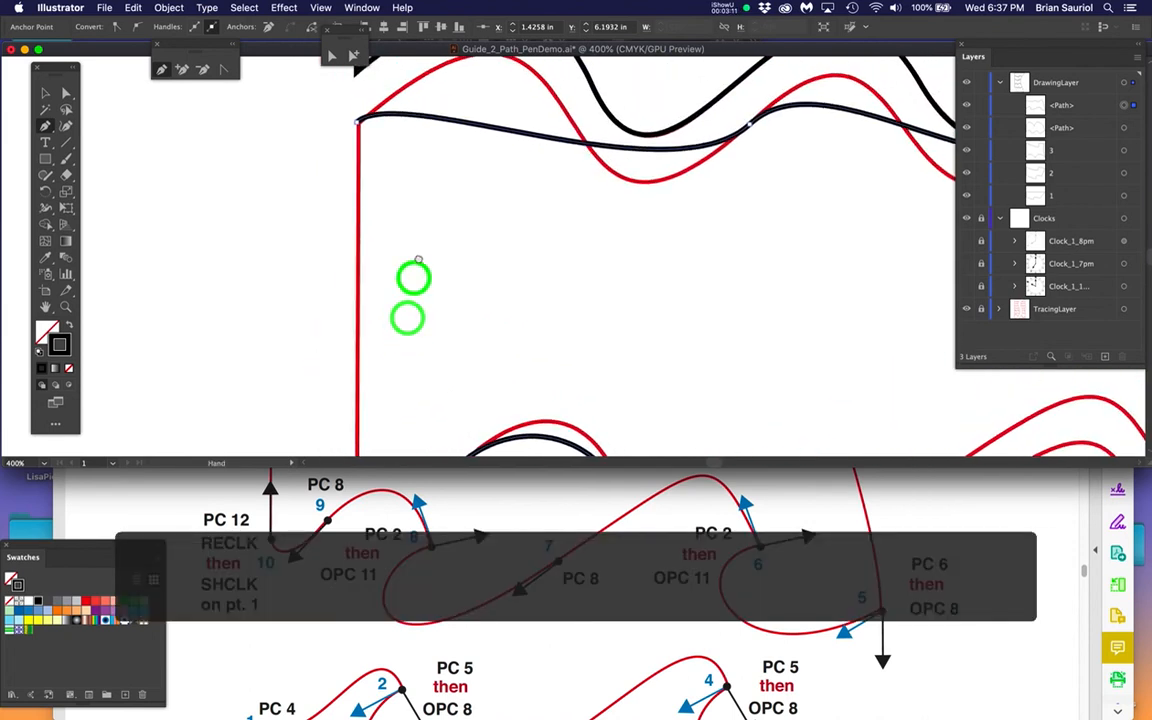
pyautogui.moveTo(420, 231); pyautogui.dragTo(417, 289)
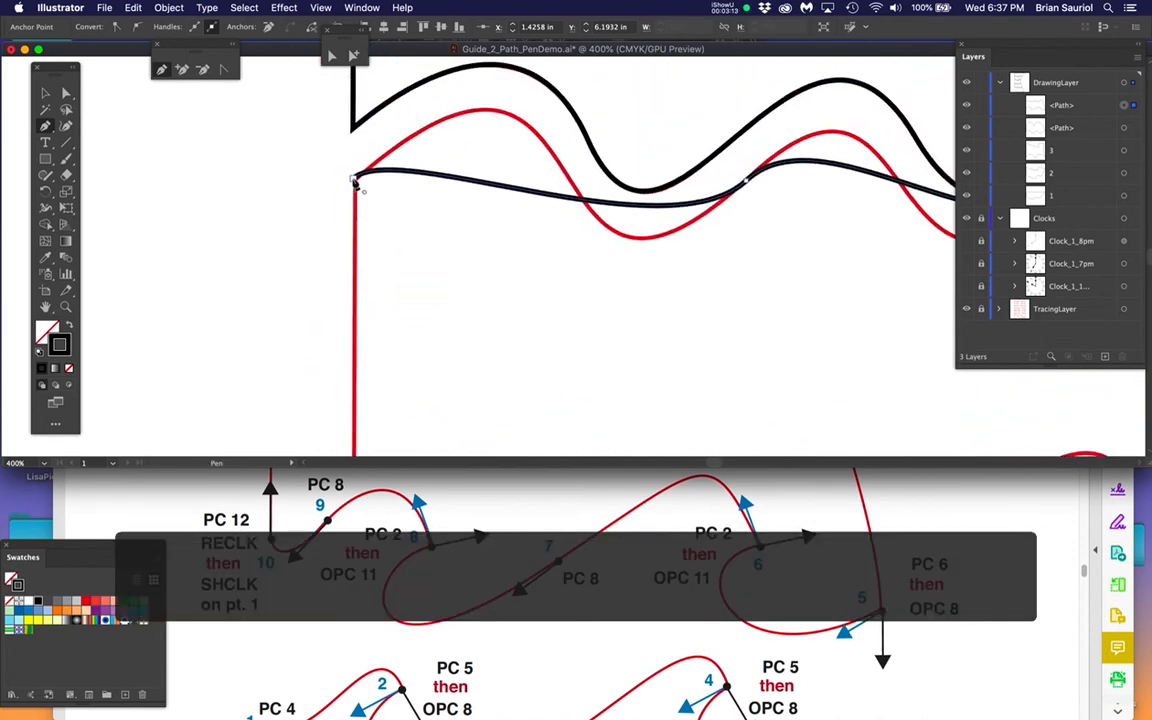
pyautogui.moveTo(354, 183); pyautogui.dragTo(296, 179)
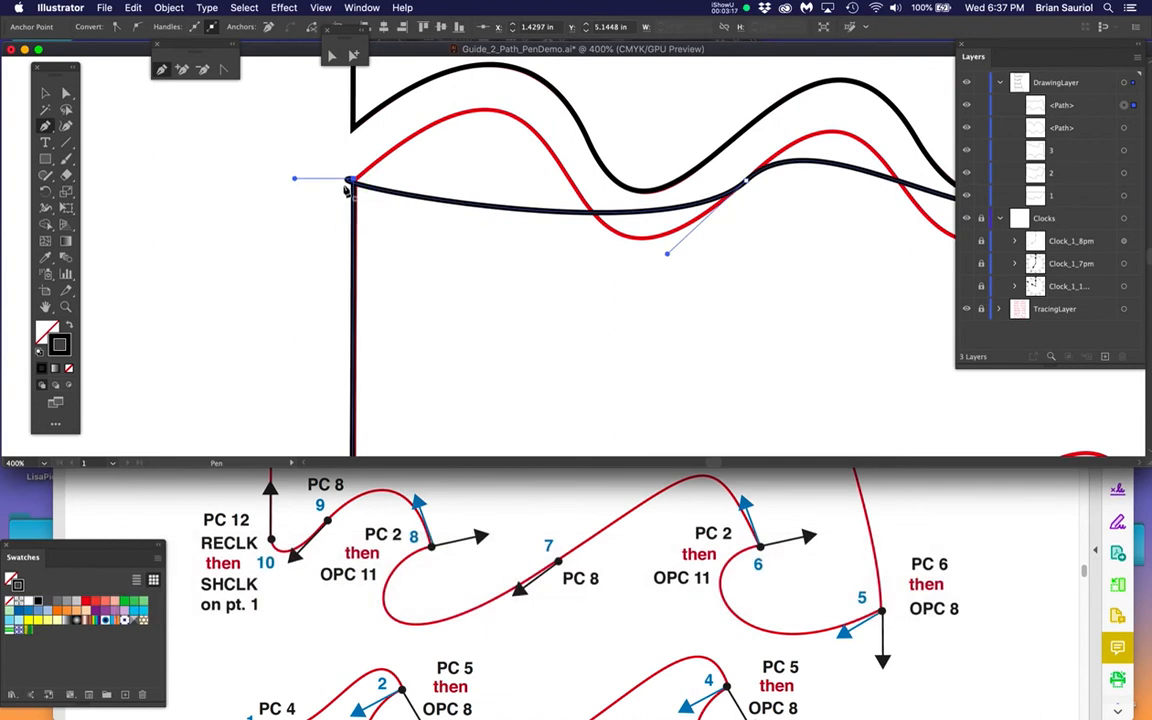
# Step: Aim point 1's handle back toward 2 o'clock with Direct Selection, following the red curve, and deselect the path
pyautogui.click(331, 55)
pyautogui.moveTo(294, 178); pyautogui.dragTo(460, 80)
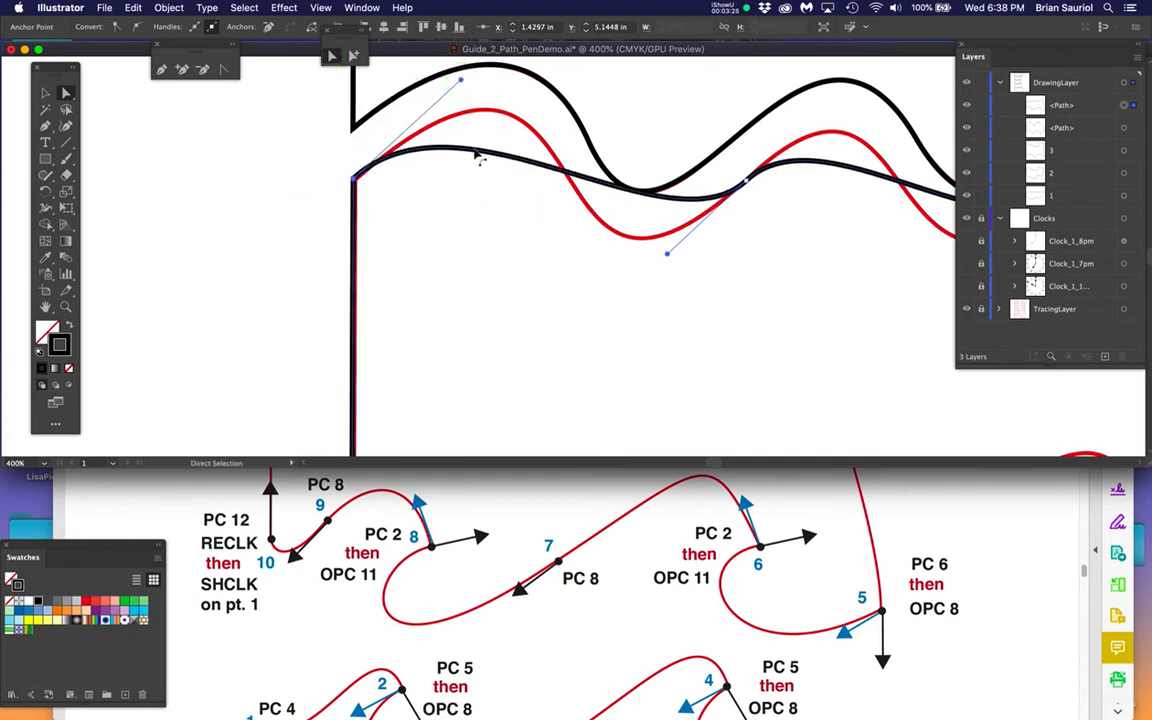
pyautogui.press('alt')
pyautogui.click(1064, 411)
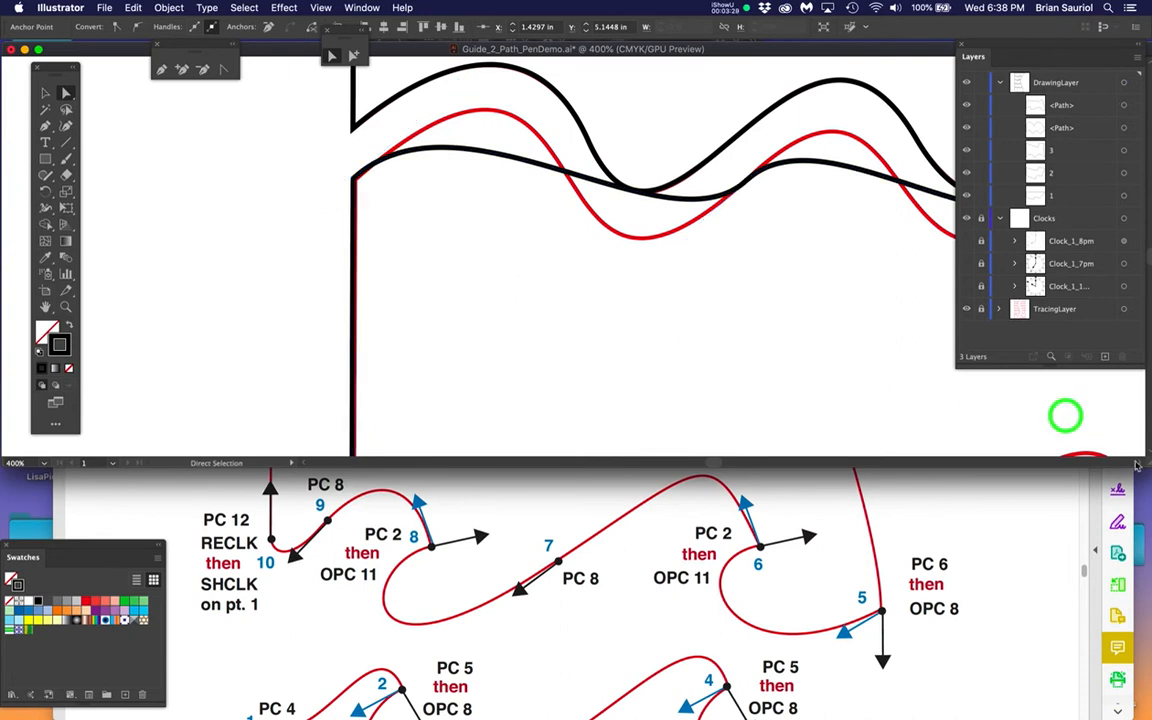
# Step: Enlarge the document window to show more of the traced shape and save the document
pyautogui.click(1112, 576)
pyautogui.moveTo(1120, 628); pyautogui.dragTo(1133, 676)
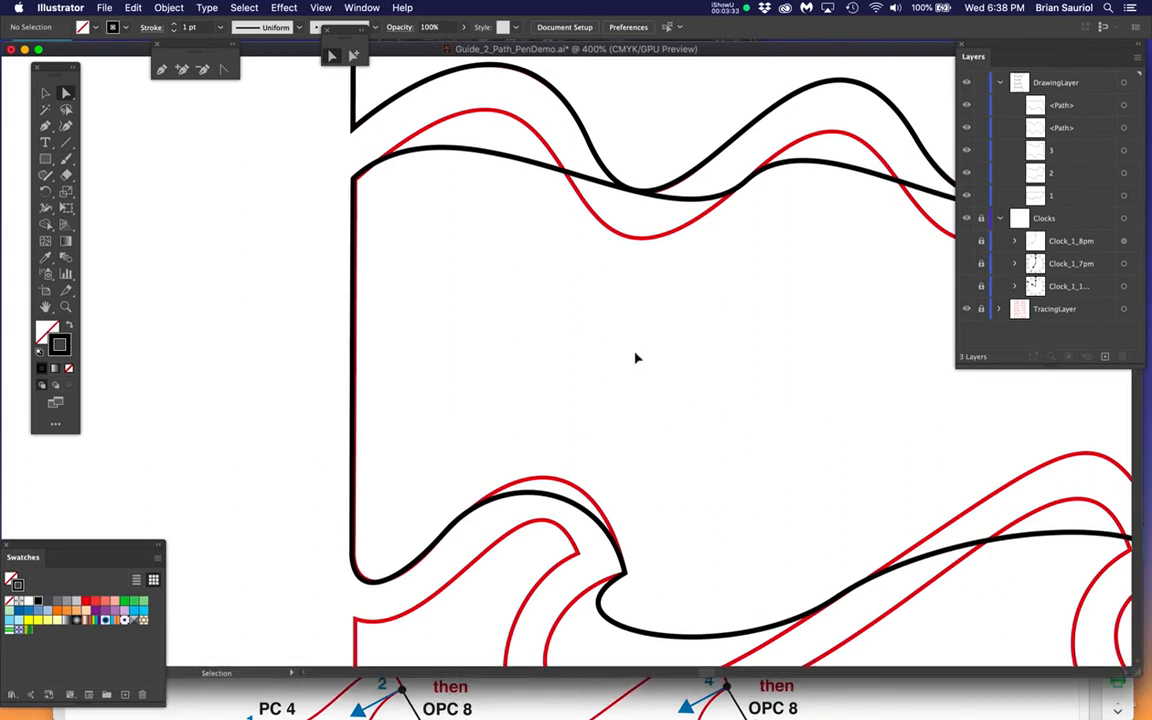
pyautogui.press('super+s')
# Step: Try moving the closed path's upper-left corner anchor inward, undo the move and deselect the path
pyautogui.scroll(5, 352, 172)
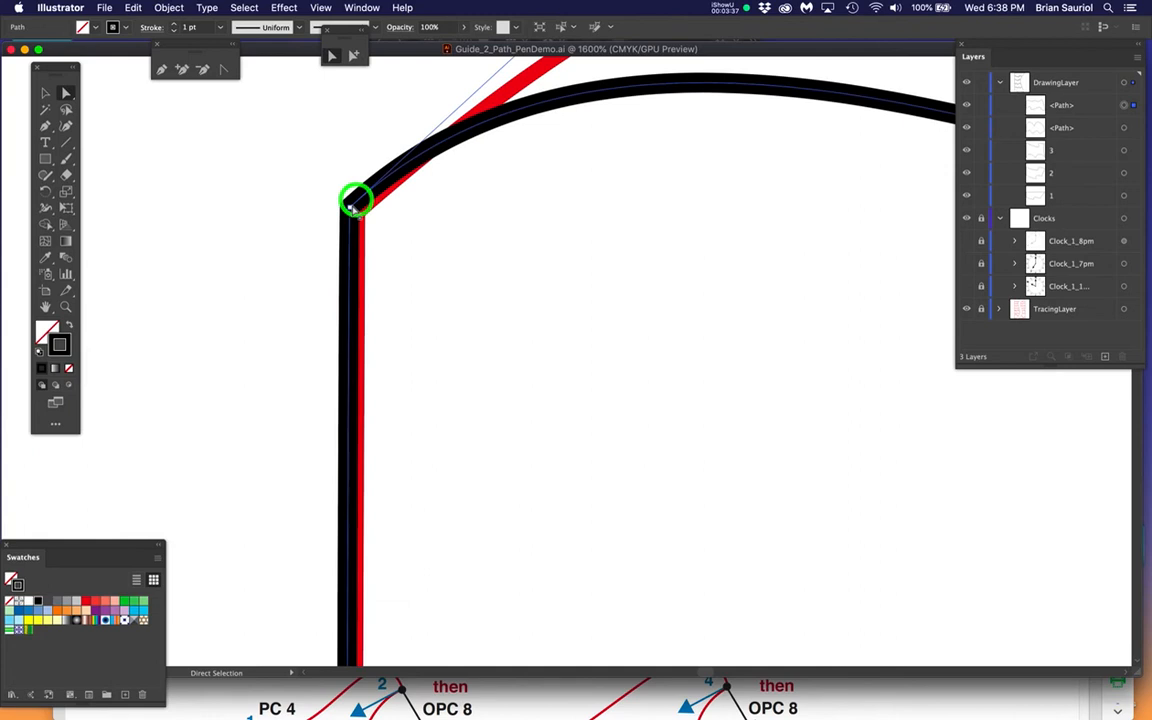
pyautogui.click(355, 200)
pyautogui.moveTo(355, 200); pyautogui.dragTo(421, 241)
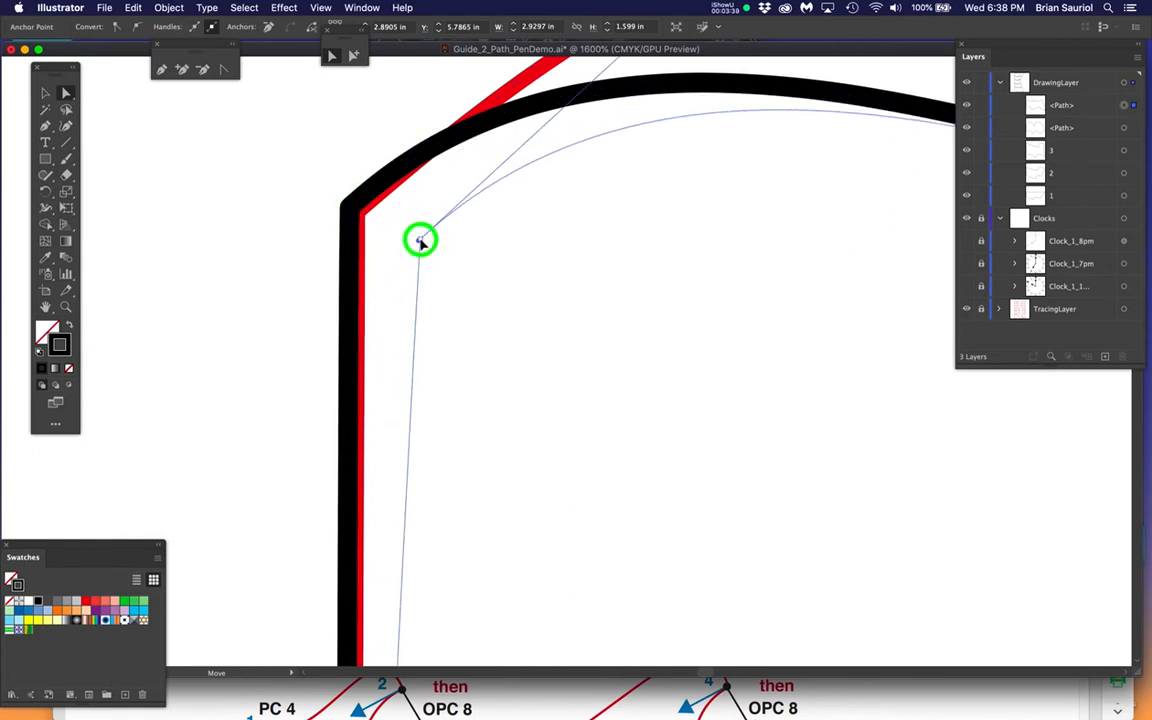
pyautogui.press('super+z')
pyautogui.click(314, 208)
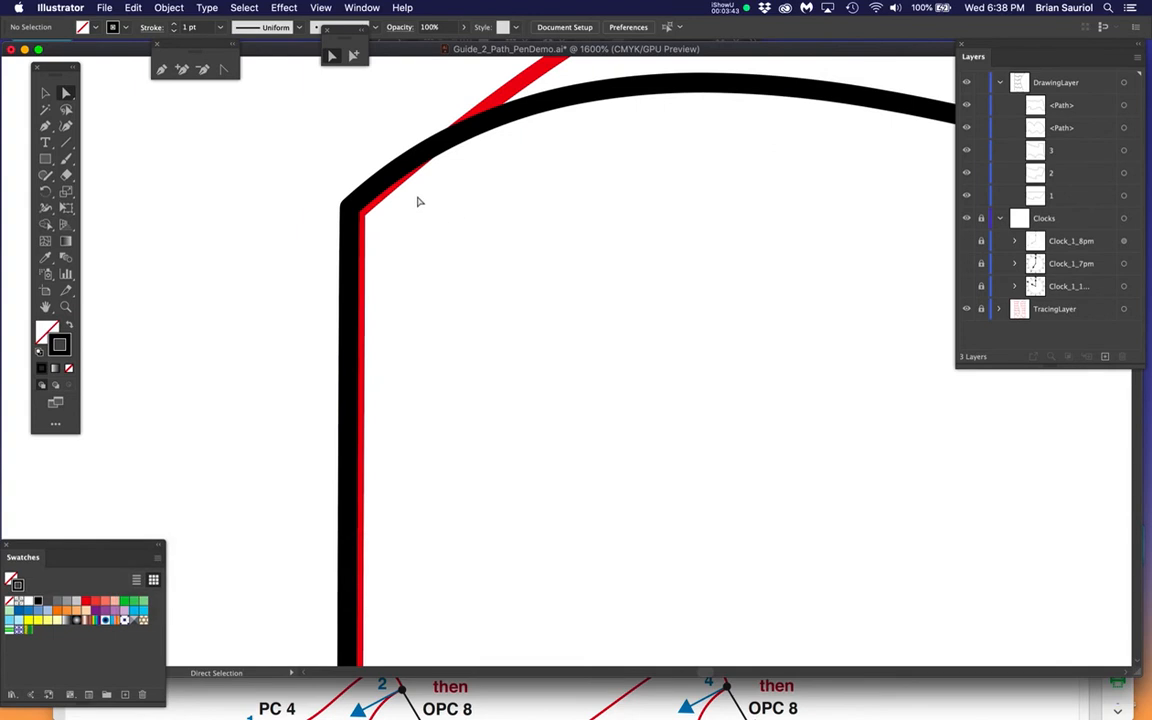
# Step: Move the closed path's upper-left corner anchor onto the centre of the red guide corner with Direct Selection
pyautogui.click(349, 209)
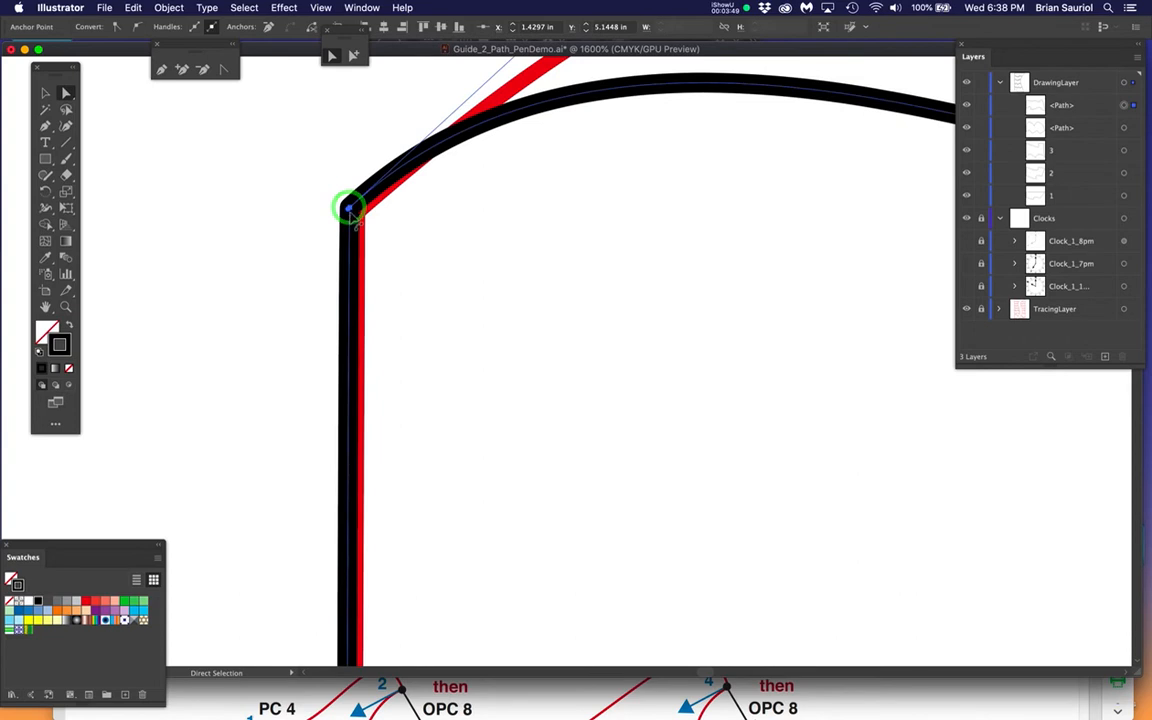
pyautogui.moveTo(349, 209)
pyautogui.mouseDown()
pyautogui.moveTo(406, 239)
pyautogui.moveTo(358, 214)
pyautogui.mouseUp()
# Step: Move the upper edge's anchor between the dip and the second crest onto the centre of the red curve
pyautogui.press('space')
pyautogui.moveTo(717, 239); pyautogui.dragTo(534, 367)
pyautogui.moveTo(696, 290); pyautogui.dragTo(475, 283)
pyautogui.moveTo(711, 315); pyautogui.dragTo(509, 251)
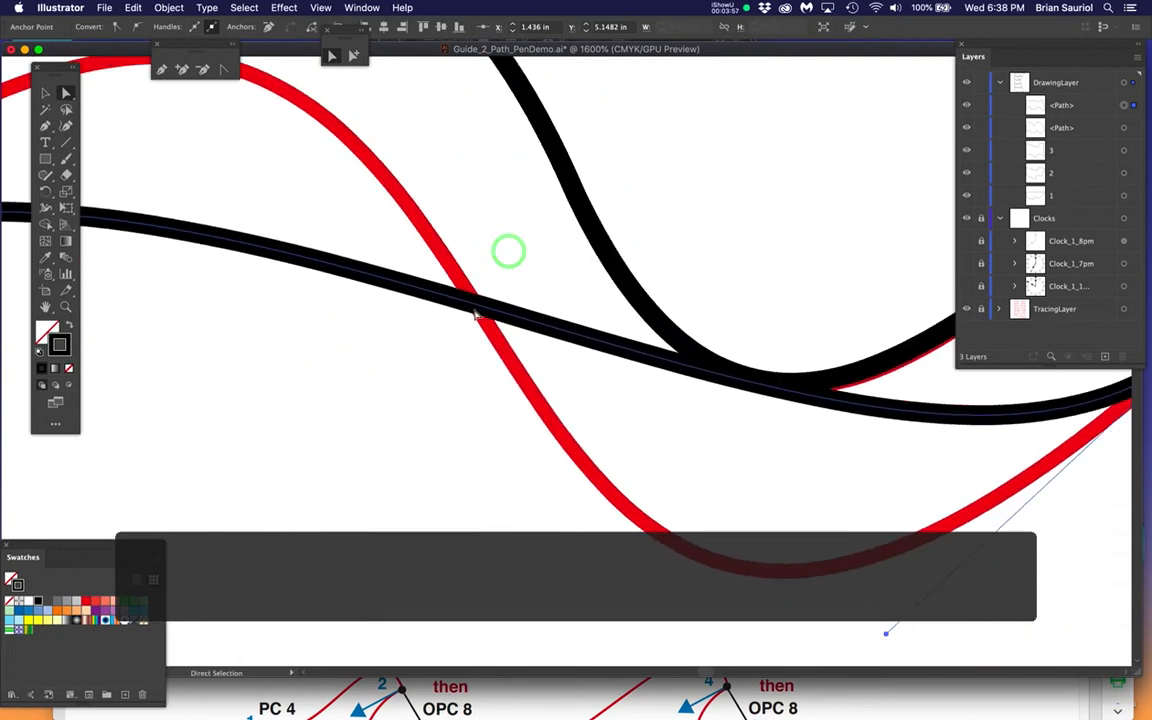
pyautogui.press('space')
pyautogui.moveTo(774, 386); pyautogui.dragTo(489, 347)
pyautogui.moveTo(808, 368); pyautogui.dragTo(579, 381)
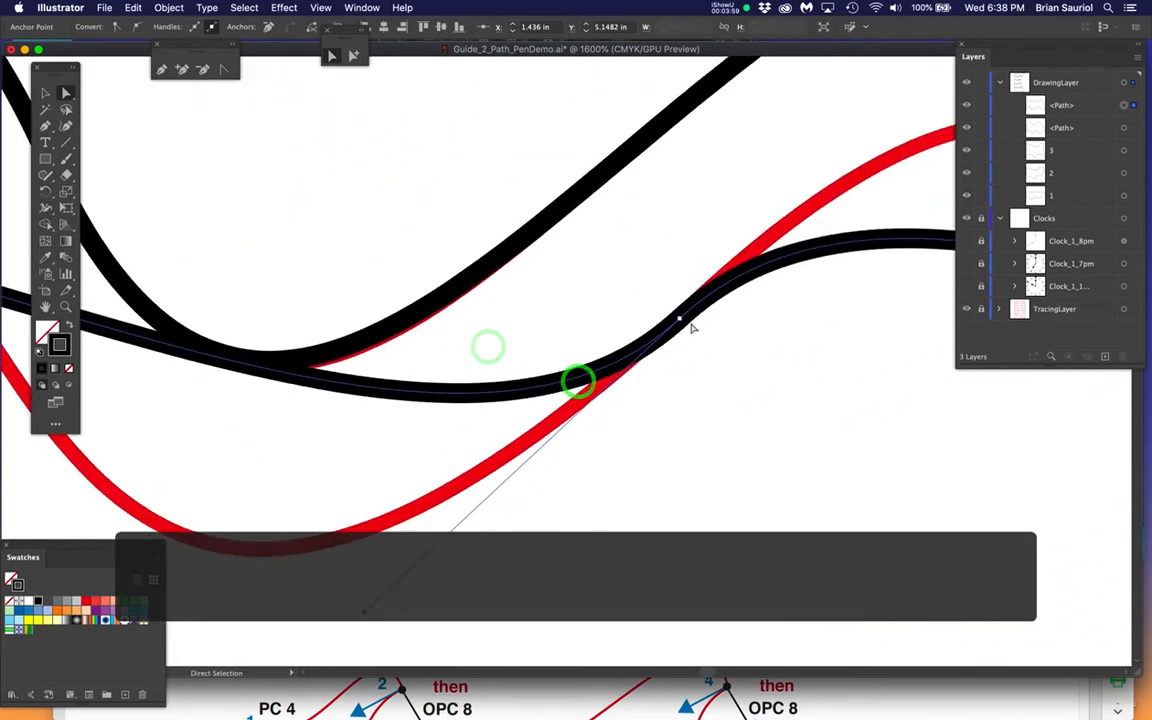
pyautogui.press('space')
pyautogui.moveTo(863, 354); pyautogui.dragTo(463, 368)
pyautogui.moveTo(820, 373); pyautogui.dragTo(473, 360)
pyautogui.moveTo(783, 373); pyautogui.dragTo(512, 387)
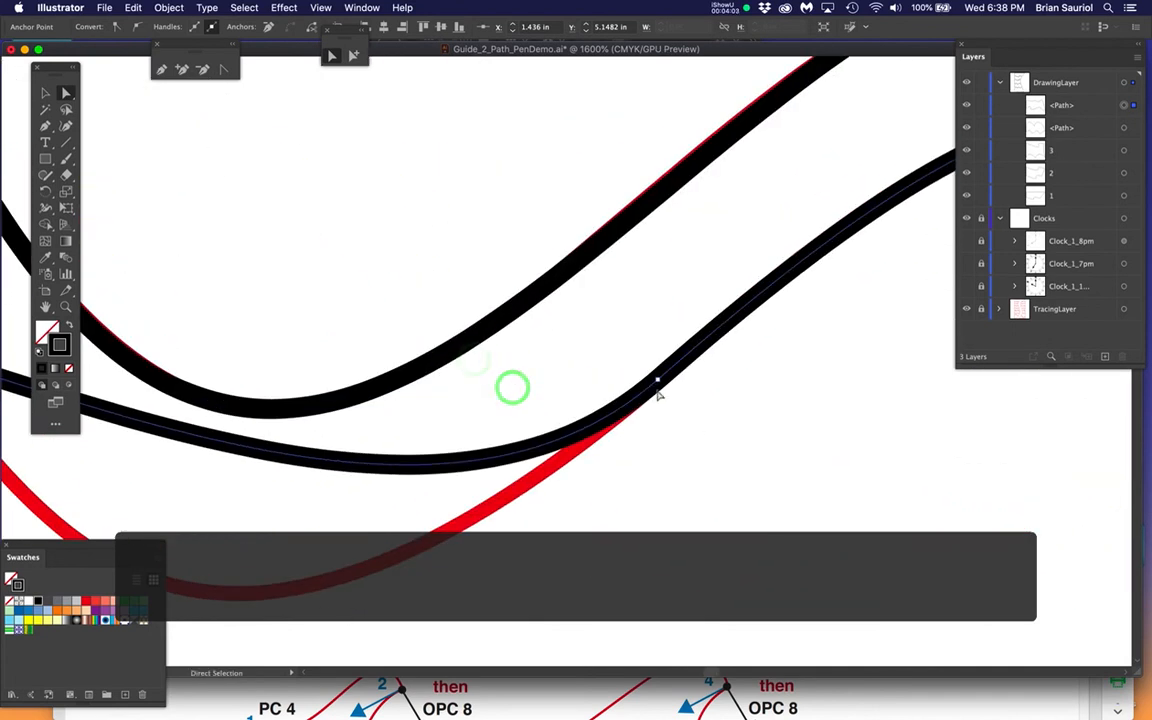
pyautogui.moveTo(648, 357); pyautogui.dragTo(667, 377)
# Step: Move the anchor on the descending side, just past the second crest, onto the red guide curve
pyautogui.moveTo(793, 378); pyautogui.dragTo(452, 427)
pyautogui.moveTo(788, 346); pyautogui.dragTo(564, 340)
pyautogui.moveTo(743, 332)
pyautogui.mouseDown()
pyautogui.moveTo(689, 350)
pyautogui.moveTo(745, 331)
pyautogui.mouseUp()
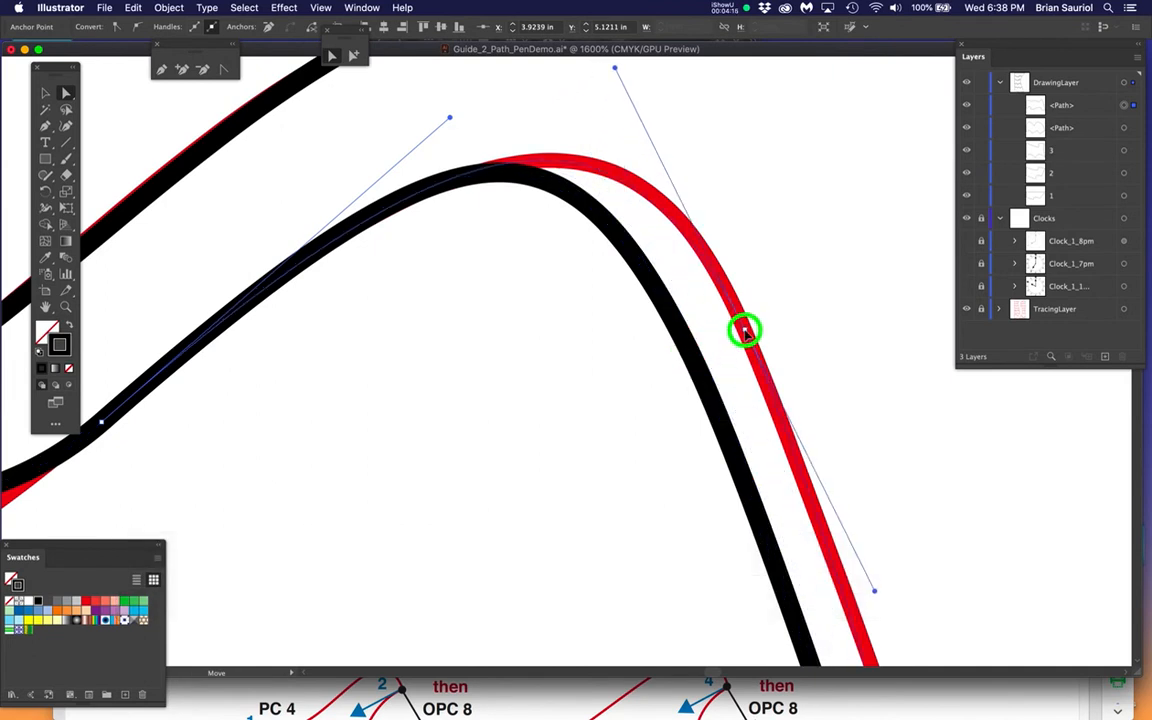
pyautogui.moveTo(745, 333); pyautogui.dragTo(744, 330)
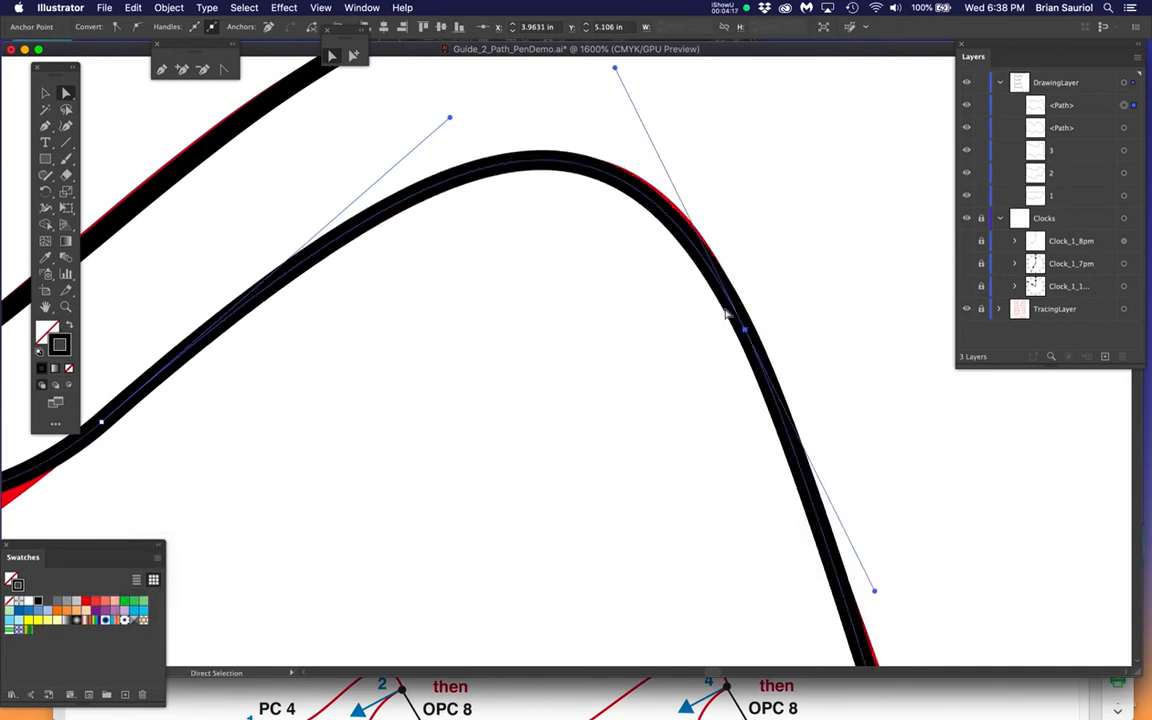
# Step: Move the lower-right corner anchor onto the red guide's corner and save the document
pyautogui.scroll(-2, 620, 272)
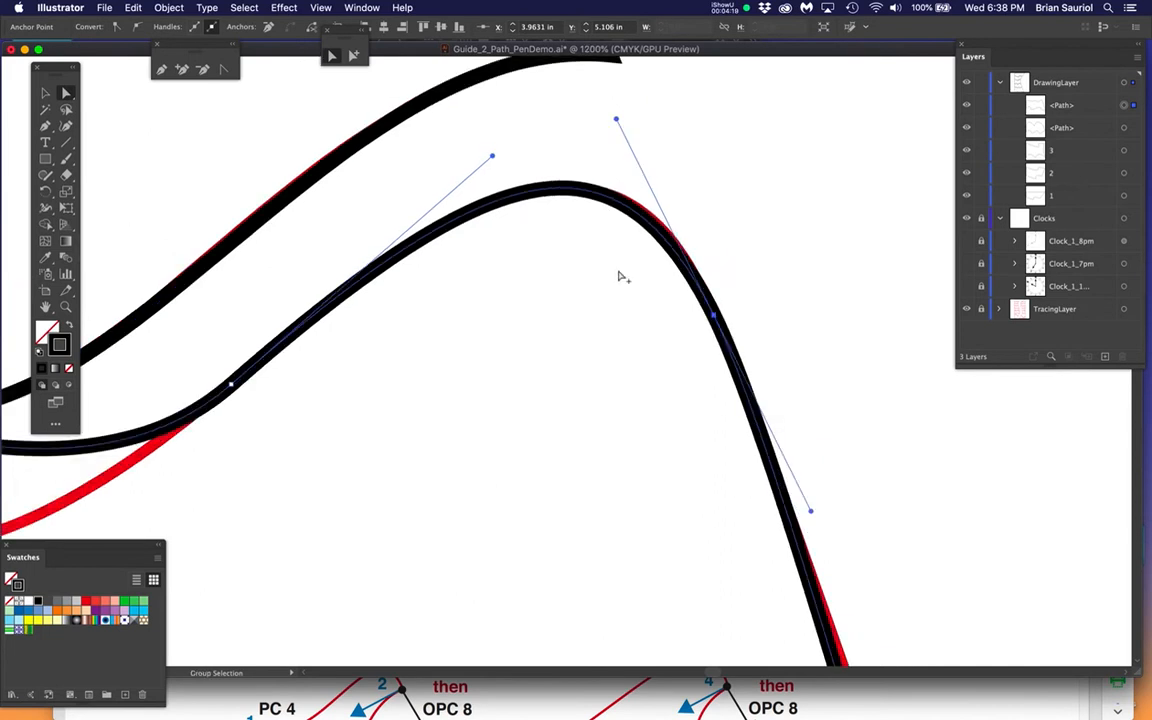
pyautogui.scroll(-1, 704, 327)
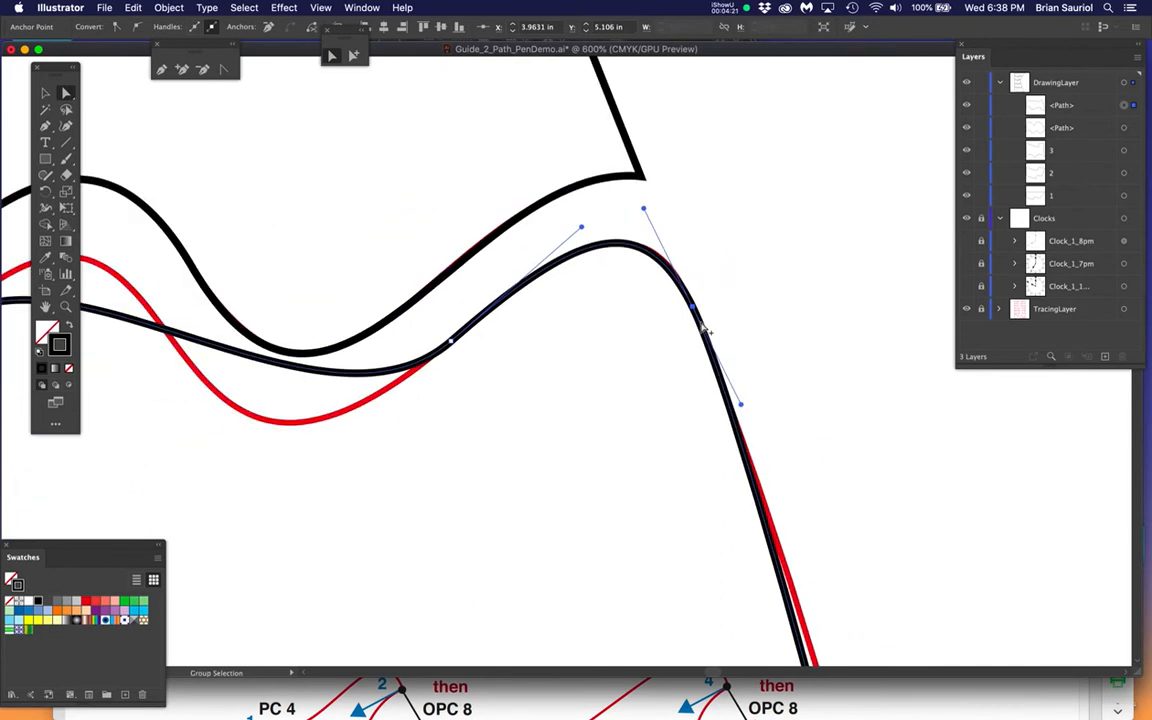
pyautogui.moveTo(712, 375)
pyautogui.mouseDown()
pyautogui.moveTo(656, 283)
pyautogui.moveTo(667, 280)
pyautogui.mouseUp()
pyautogui.scroll(-5, 667, 280)
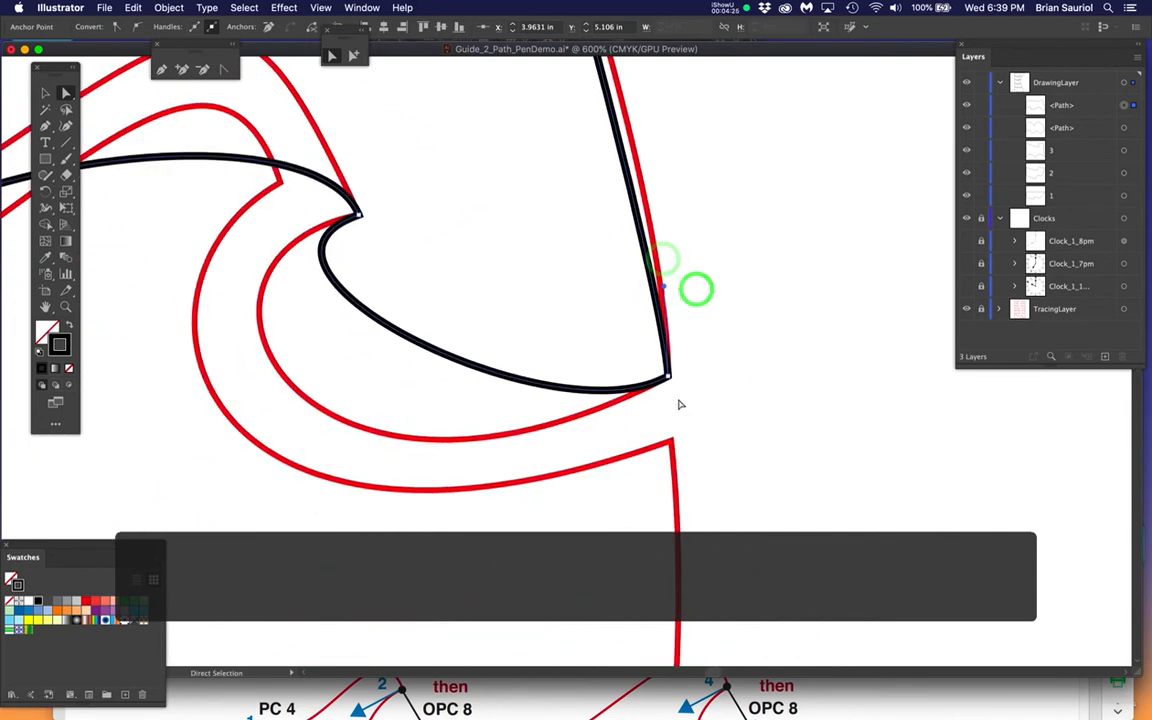
pyautogui.scroll(2, 672, 389)
pyautogui.moveTo(657, 352)
pyautogui.mouseDown()
pyautogui.moveTo(617, 329)
pyautogui.moveTo(657, 352)
pyautogui.mouseUp()
pyautogui.press('super+s')
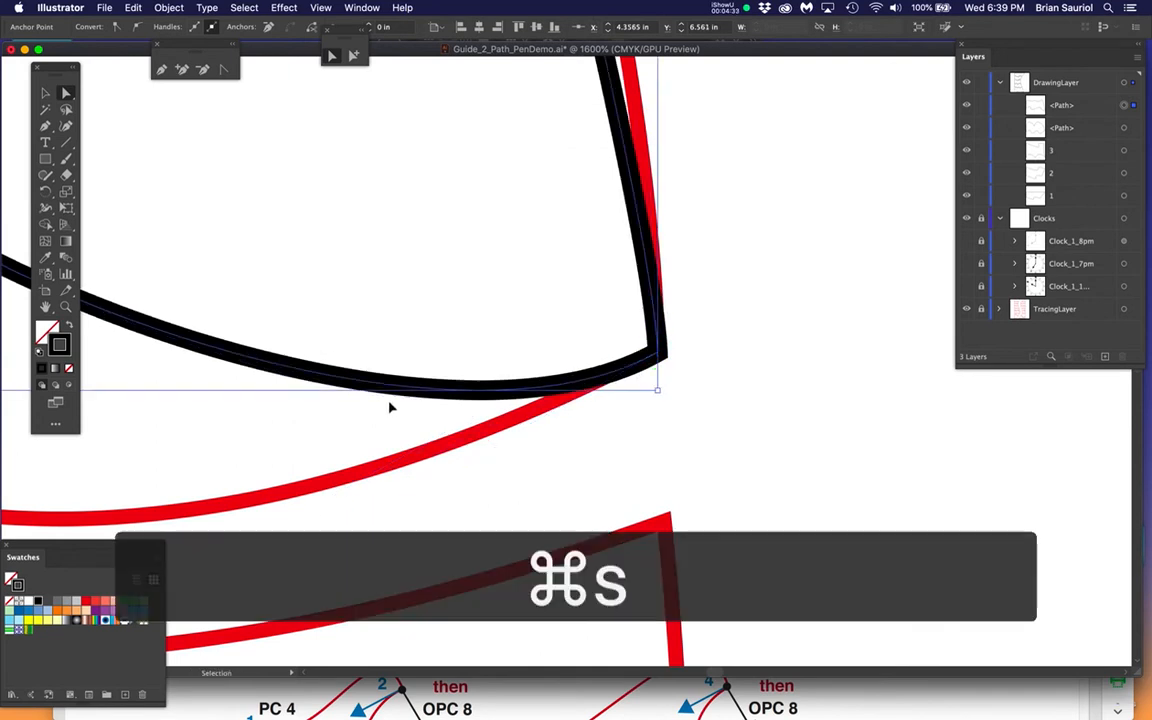
# Step: Move the tip anchor of the right-hand hook onto the matching red guide corner
pyautogui.hscroll(-10, 487, 431)
pyautogui.scroll(5, 487, 431)
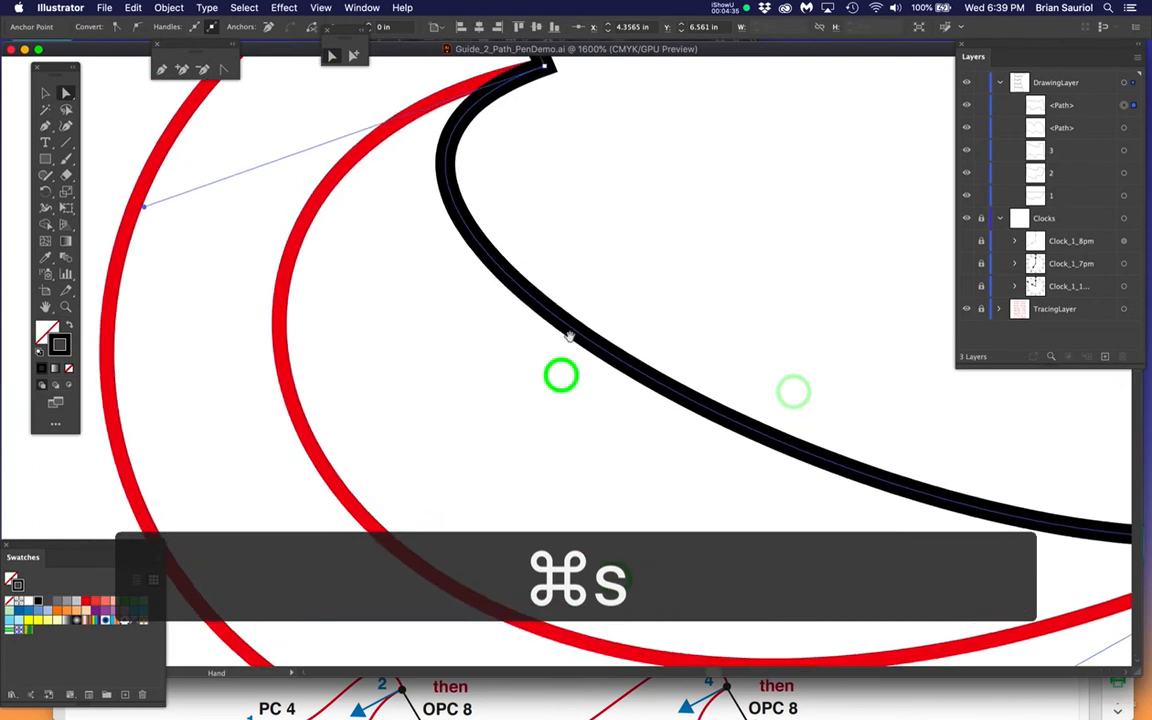
pyautogui.moveTo(566, 370); pyautogui.dragTo(506, 437)
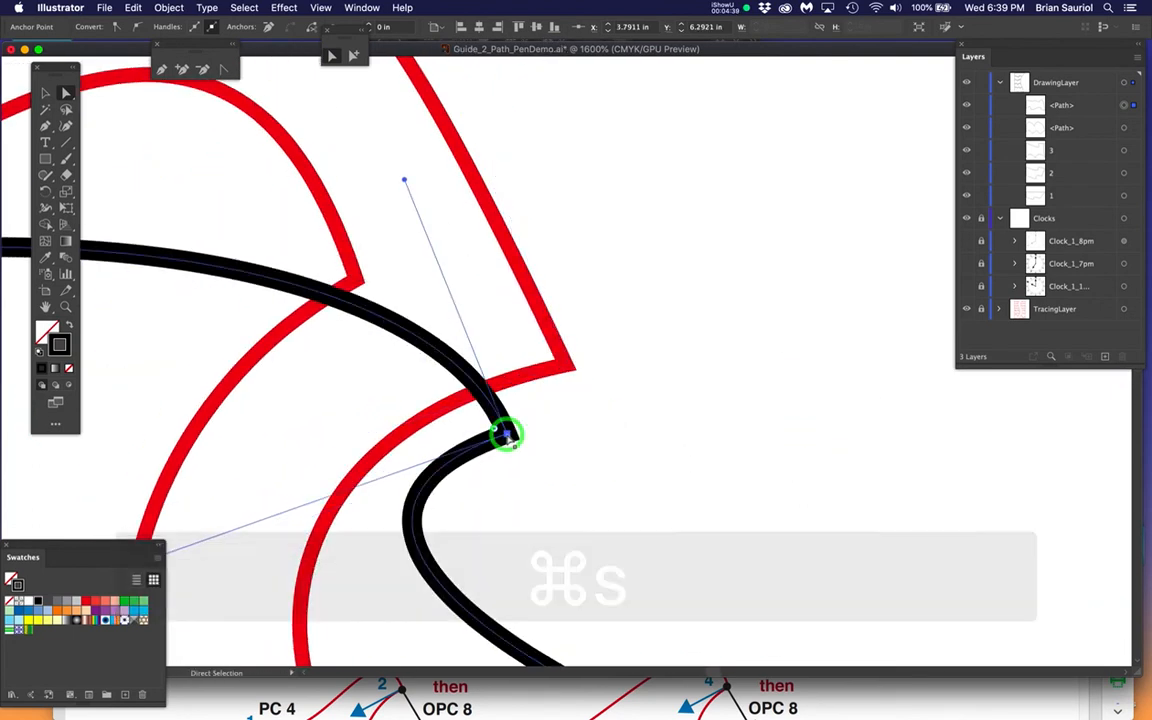
pyautogui.click(549, 371)
pyautogui.moveTo(549, 371); pyautogui.dragTo(566, 366)
# Step: Move the anchor on the slope between the two hooks onto the red guide curve
pyautogui.moveTo(371, 370); pyautogui.dragTo(759, 453)
pyautogui.moveTo(431, 405); pyautogui.dragTo(900, 313)
pyautogui.moveTo(480, 340); pyautogui.dragTo(867, 282)
pyautogui.moveTo(248, 484); pyautogui.dragTo(728, 345)
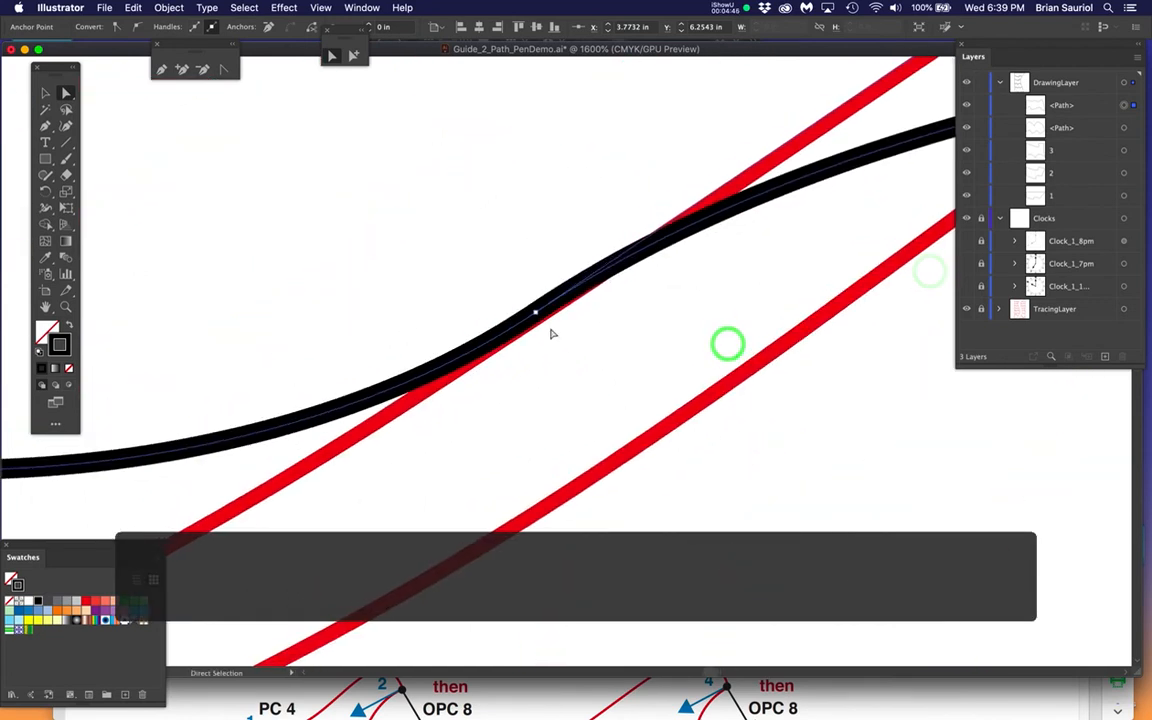
pyautogui.moveTo(536, 316)
pyautogui.mouseDown()
pyautogui.moveTo(522, 295)
pyautogui.moveTo(537, 319)
pyautogui.mouseUp()
# Step: Move the tip anchor of the left-hand hook onto its red guide corner
pyautogui.press('super+minus')
pyautogui.press('super+minus')
pyautogui.moveTo(385, 398); pyautogui.dragTo(794, 314)
pyautogui.press('super+plus')
pyautogui.press('super+plus')
pyautogui.press('super+plus')
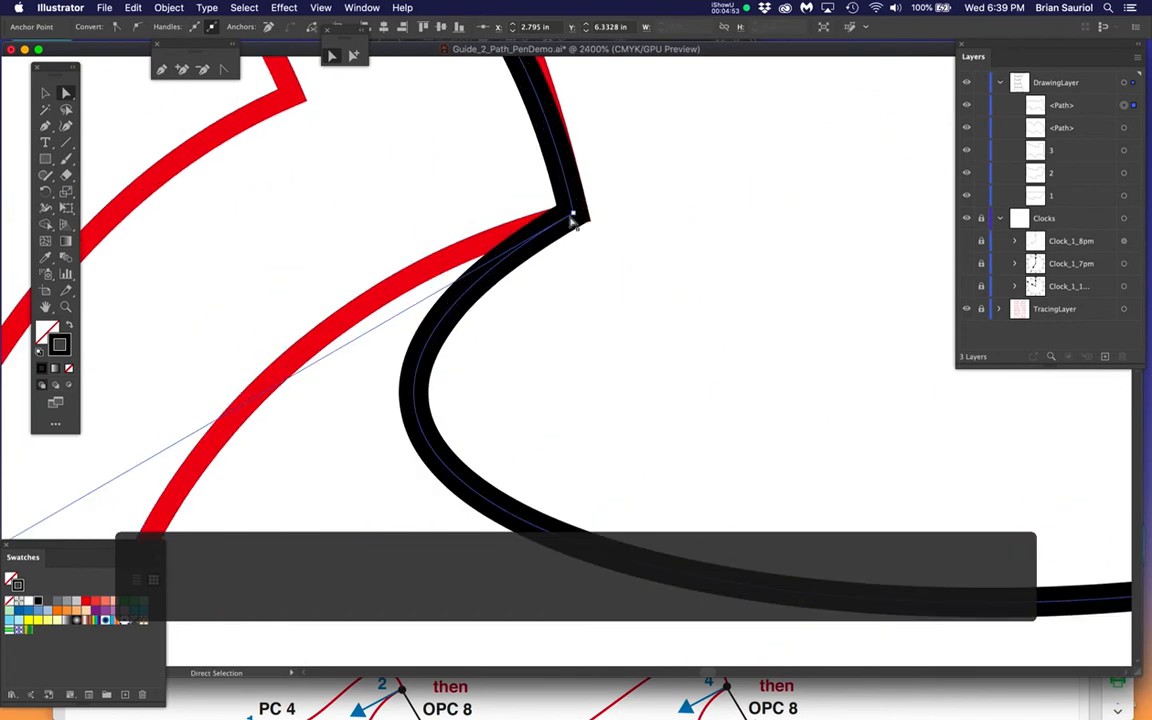
pyautogui.moveTo(574, 214)
pyautogui.mouseDown()
pyautogui.moveTo(535, 226)
pyautogui.moveTo(473, 218)
pyautogui.moveTo(602, 197)
pyautogui.moveTo(576, 214)
pyautogui.moveTo(571, 260)
pyautogui.moveTo(674, 391)
pyautogui.mouseUp()
# Step: Move the anchor on the slope between the left-hand hook and the lower-left bend onto the red curve
pyautogui.press('space')
pyautogui.moveTo(612, 228); pyautogui.dragTo(686, 418)
pyautogui.moveTo(636, 283); pyautogui.dragTo(871, 268)
pyautogui.moveTo(640, 262); pyautogui.dragTo(848, 185)
pyautogui.moveTo(570, 240); pyautogui.dragTo(784, 152)
pyautogui.moveTo(509, 359); pyautogui.dragTo(645, 388)
pyautogui.moveTo(488, 203); pyautogui.dragTo(455, 182)
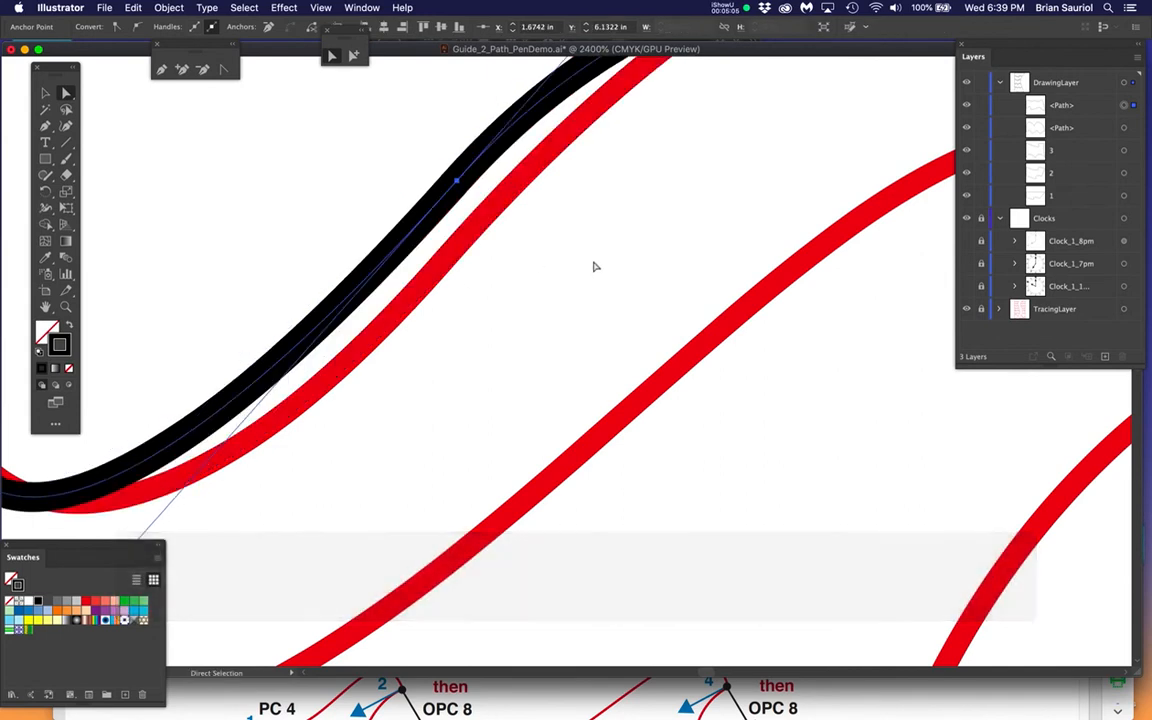
pyautogui.scroll(-1, 582, 268)
pyautogui.press('space')
pyautogui.moveTo(594, 289); pyautogui.dragTo(525, 342)
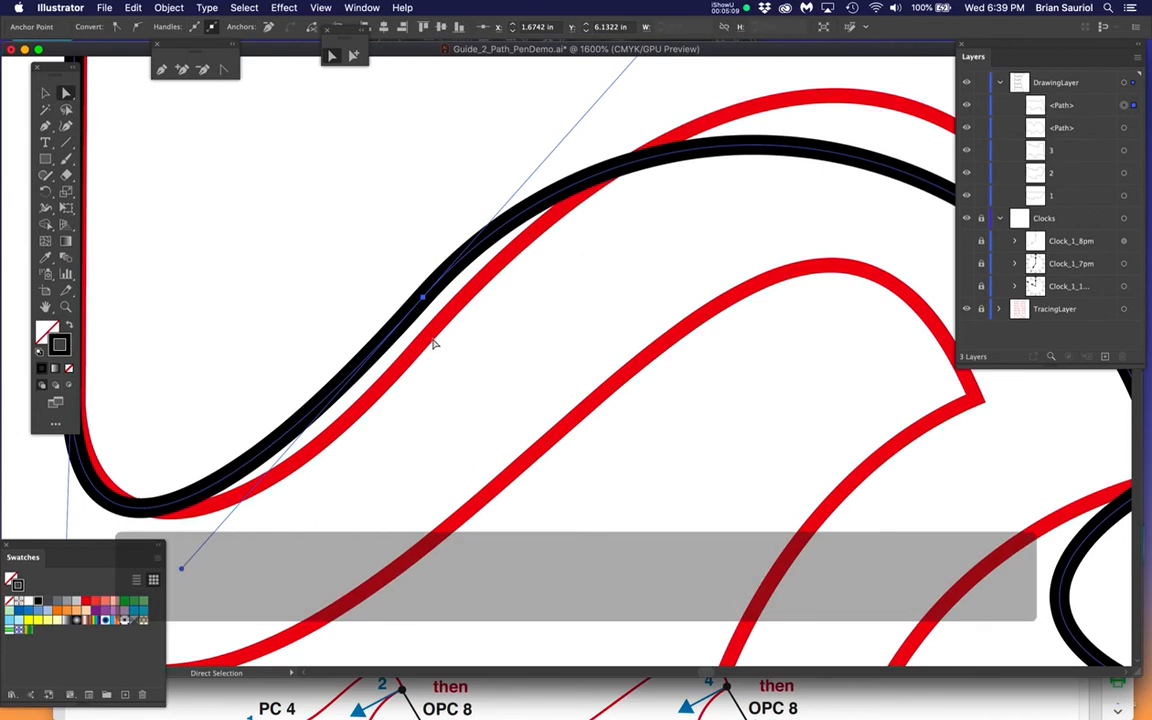
pyautogui.moveTo(423, 298); pyautogui.dragTo(451, 313)
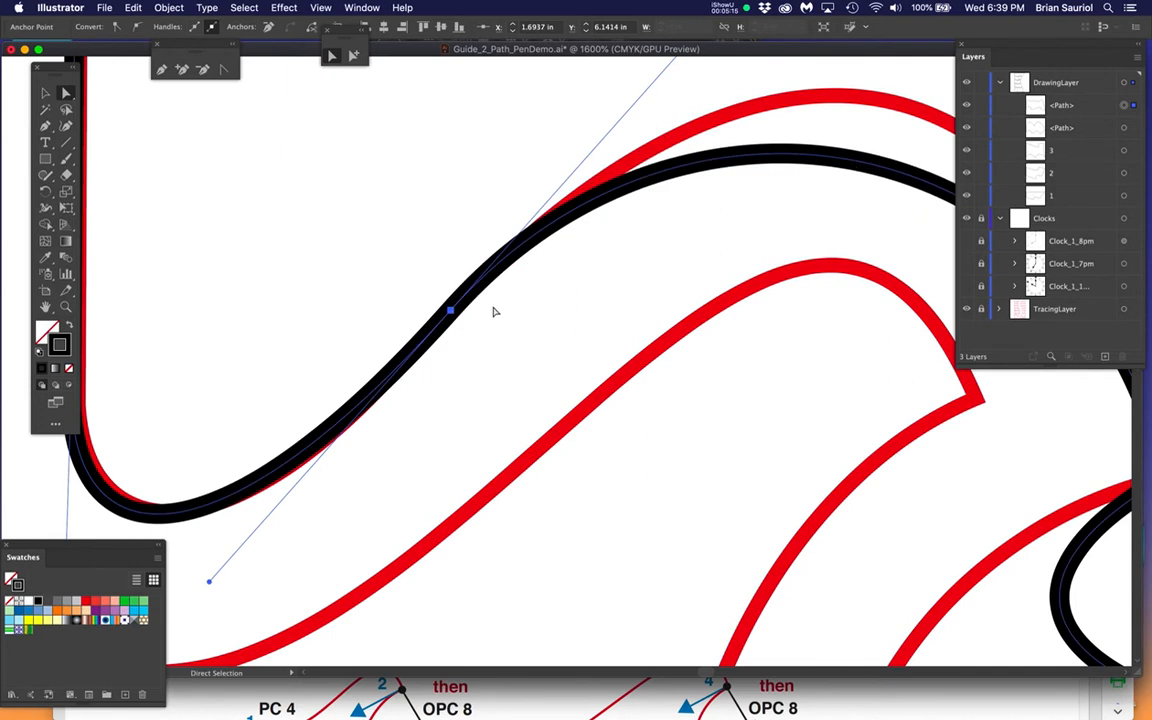
# Step: Move the anchor where the straight left edge meets the lower-left bend onto the red guide line
pyautogui.scroll(-2, 519, 311)
pyautogui.scroll(3, 298, 368)
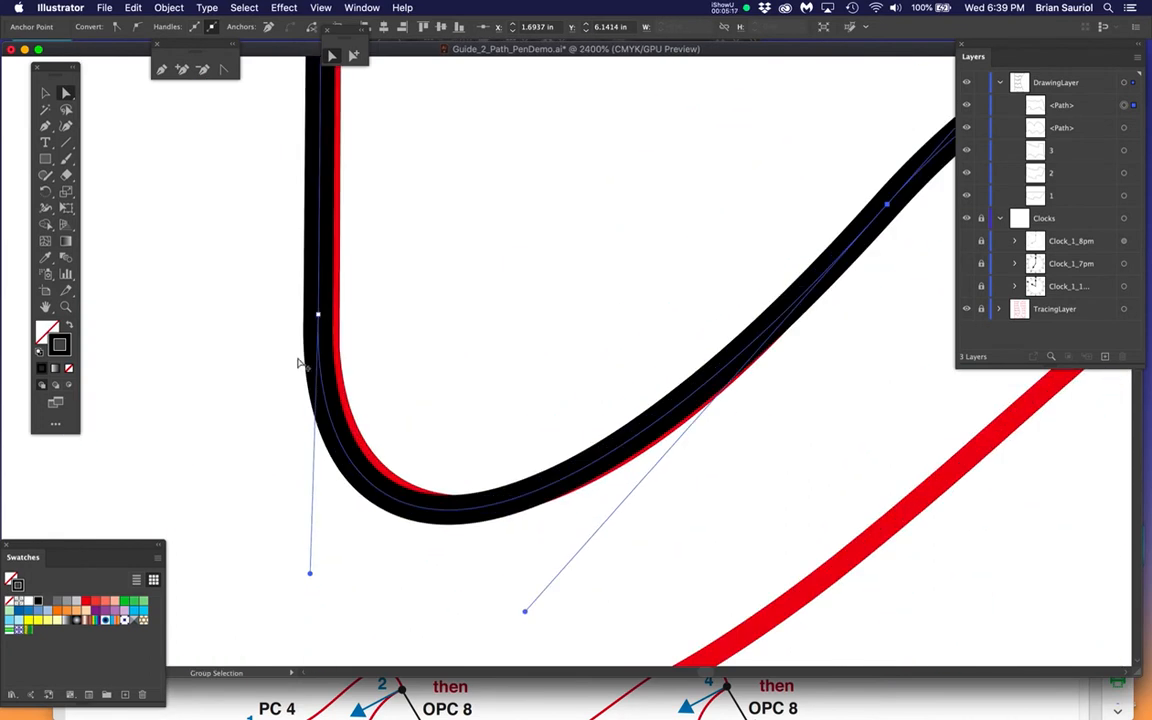
pyautogui.moveTo(318, 316)
pyautogui.mouseDown()
pyautogui.moveTo(291, 317)
pyautogui.moveTo(328, 320)
pyautogui.moveTo(329, 331)
pyautogui.mouseUp()
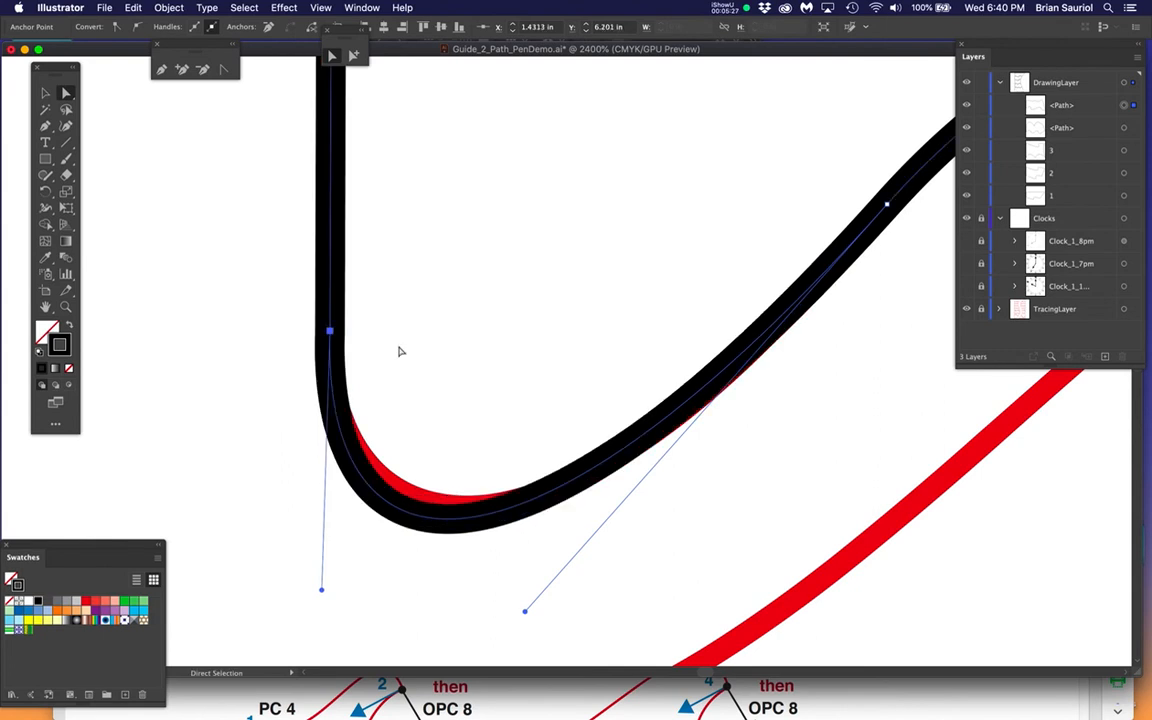
# Step: Save the document and fit the lower-left bend to the red curve by shortening and adjusting its two handles
pyautogui.scroll(-3, 479, 354)
pyautogui.press('super+s')
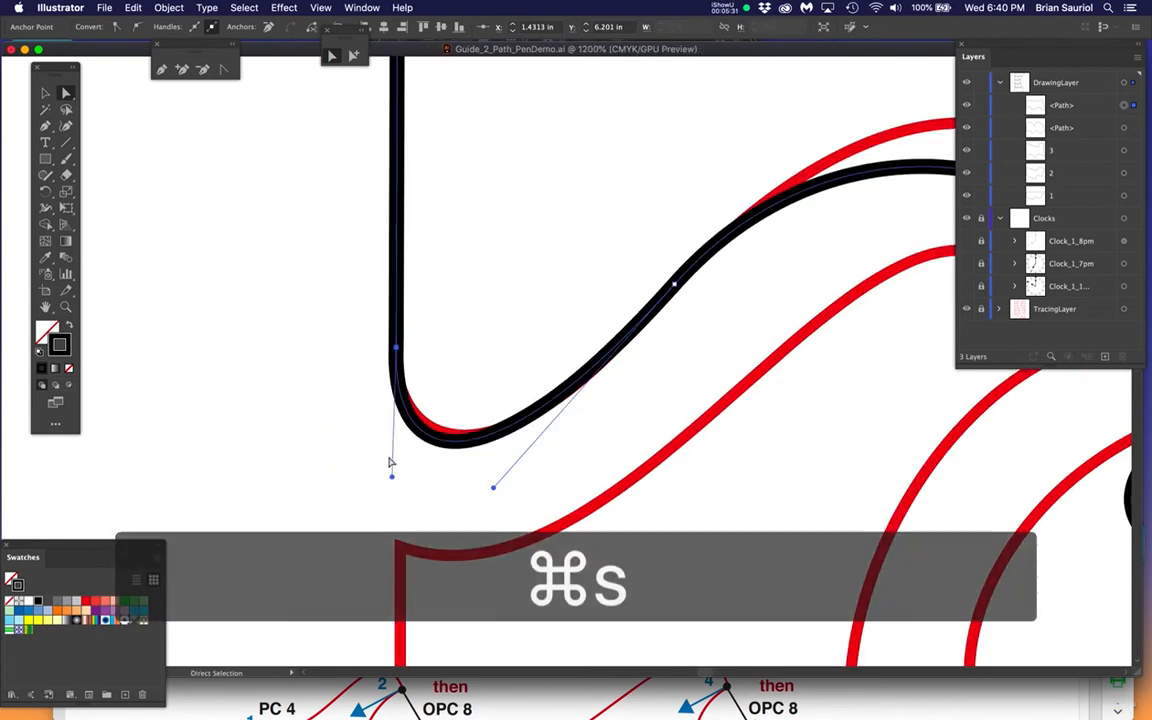
pyautogui.moveTo(393, 480); pyautogui.dragTo(390, 457)
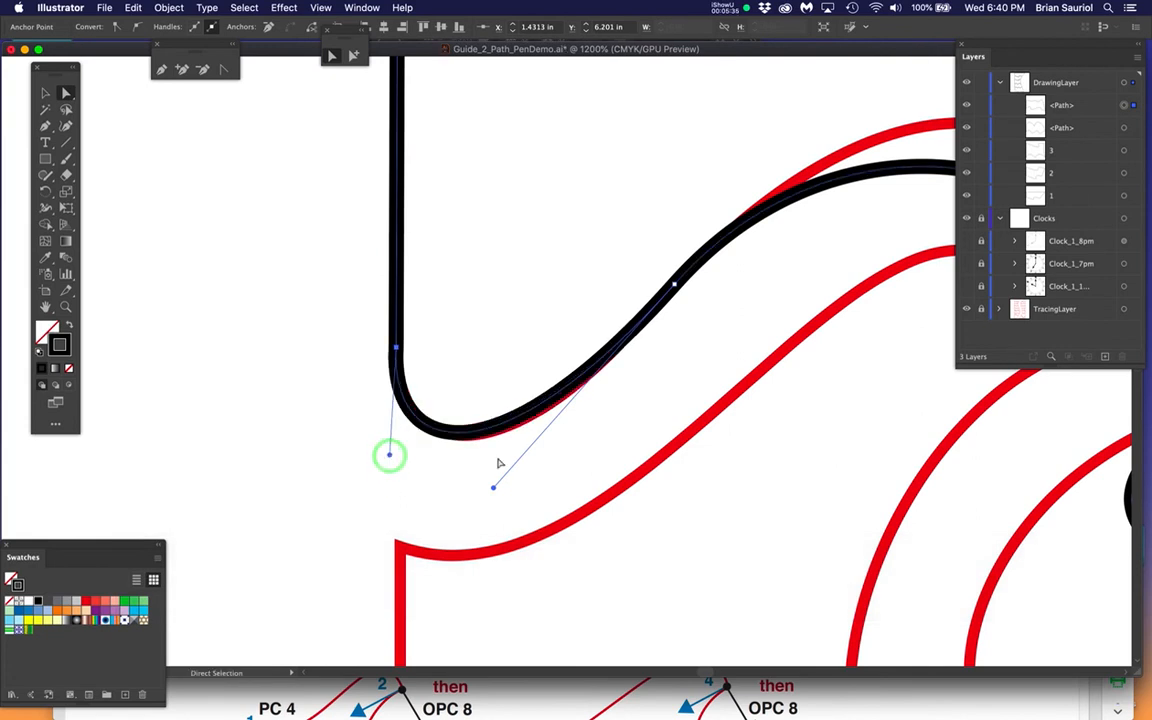
pyautogui.moveTo(493, 491); pyautogui.dragTo(502, 488)
# Step: Try rotating the slope anchor's upper handle with Direct Selection, deselect the path, and undo both changes
pyautogui.press('space')
pyautogui.moveTo(625, 383); pyautogui.dragTo(427, 424)
pyautogui.click(395, 370)
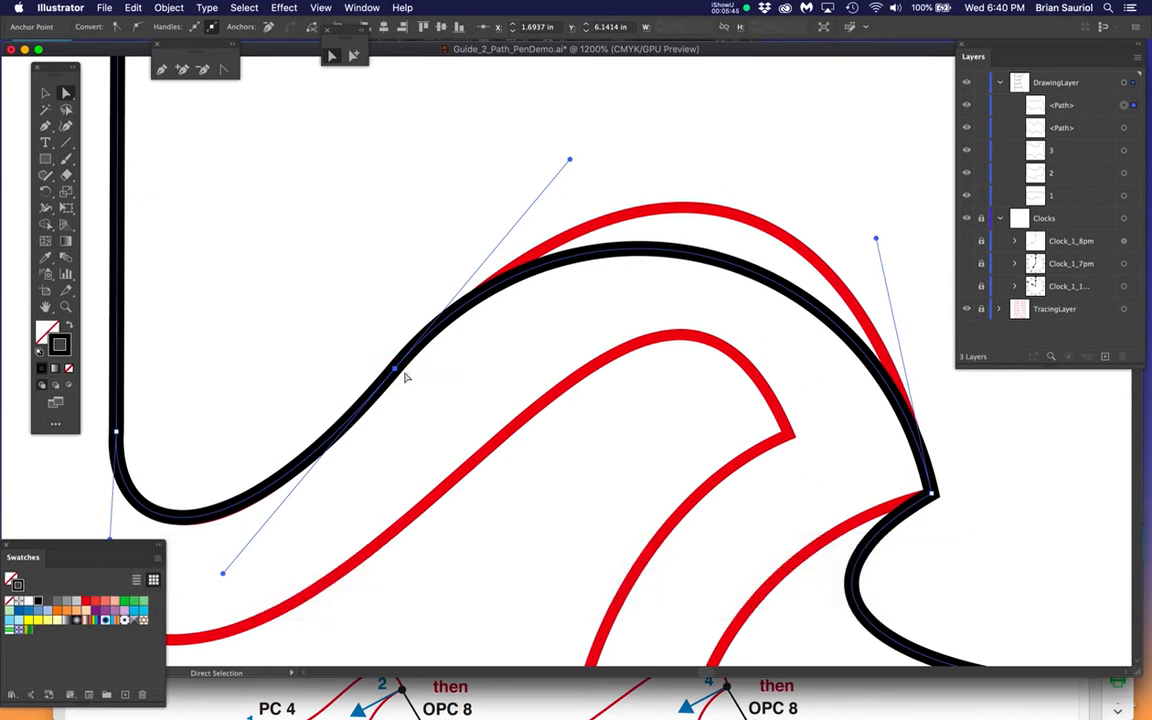
pyautogui.click(223, 575)
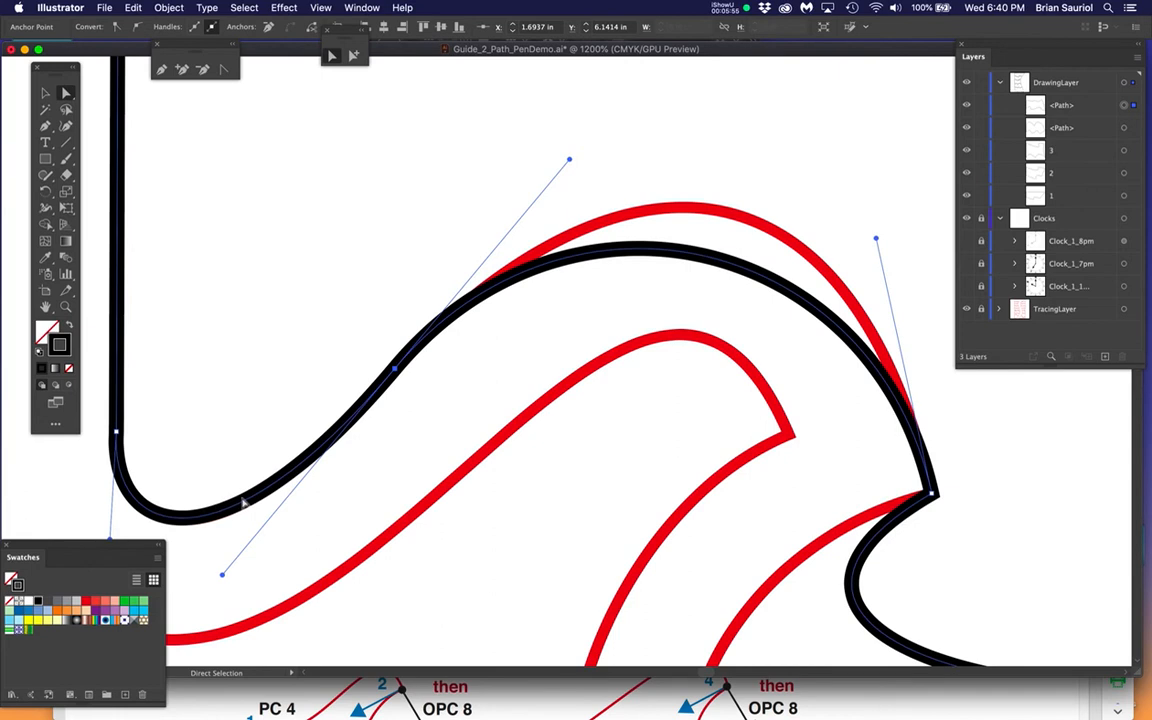
pyautogui.moveTo(569, 161); pyautogui.dragTo(538, 147)
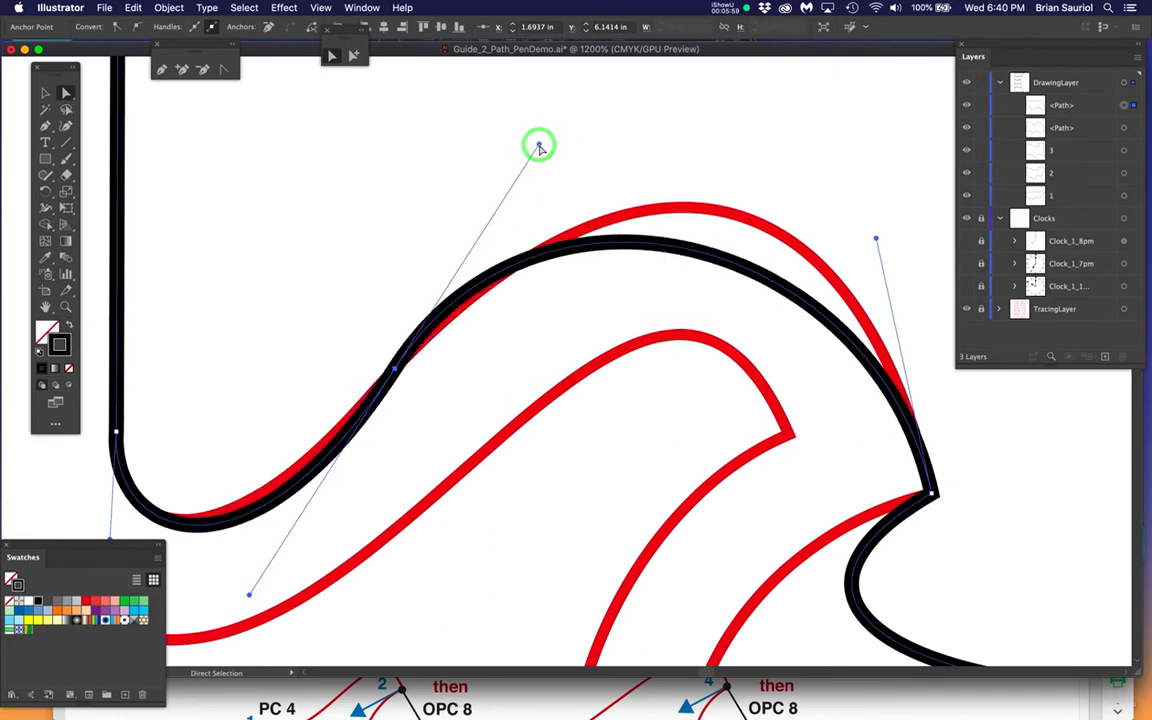
pyautogui.press('super+shift+a')
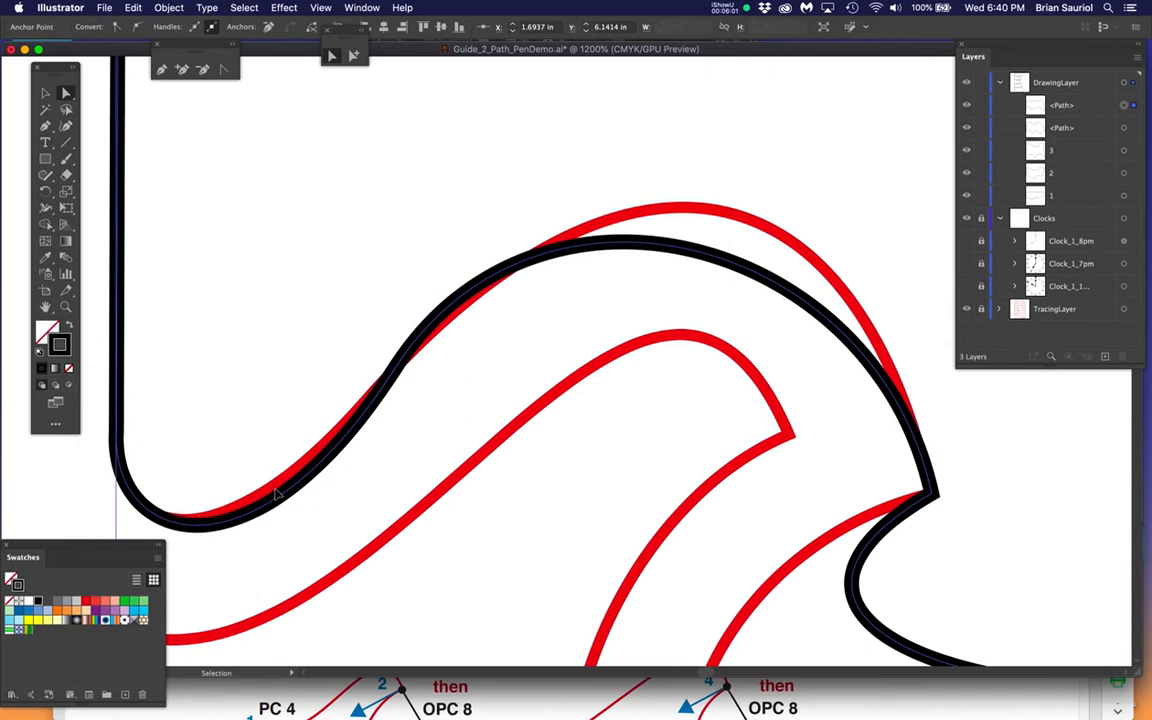
pyautogui.press('super+z')
pyautogui.press('super+z')
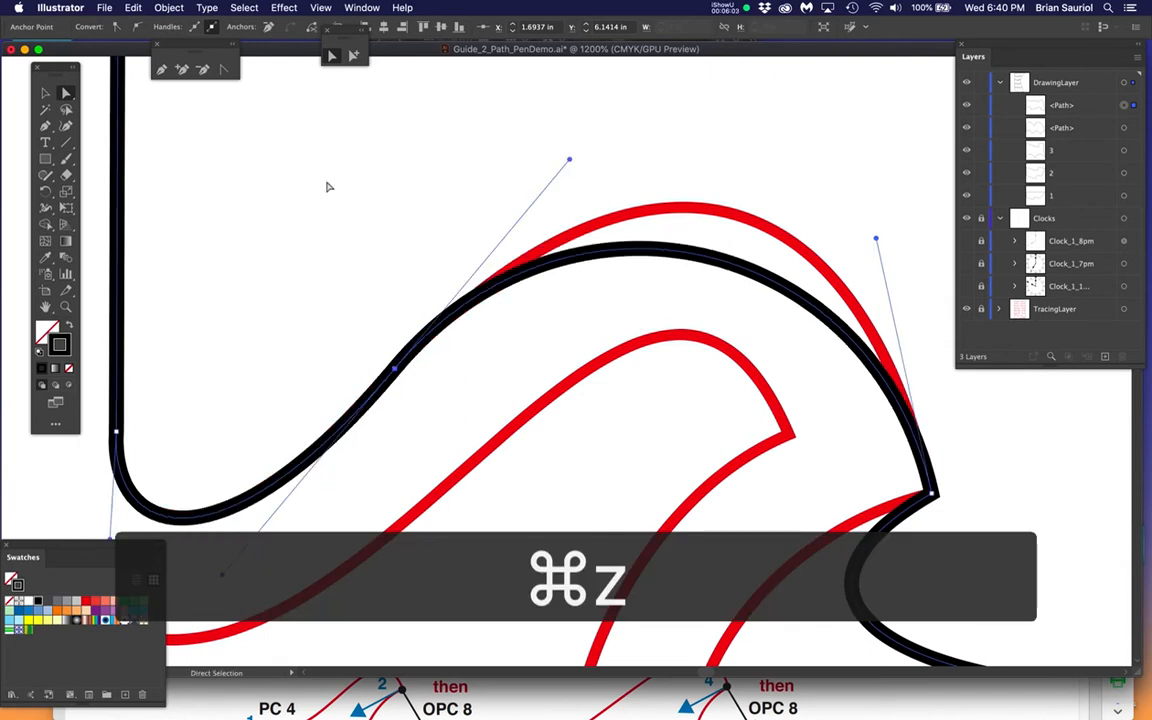
# Step: Break the slope anchor's upper handle free with the Anchor Point tool and reshape the crest to match the red curve
pyautogui.click(221, 68)
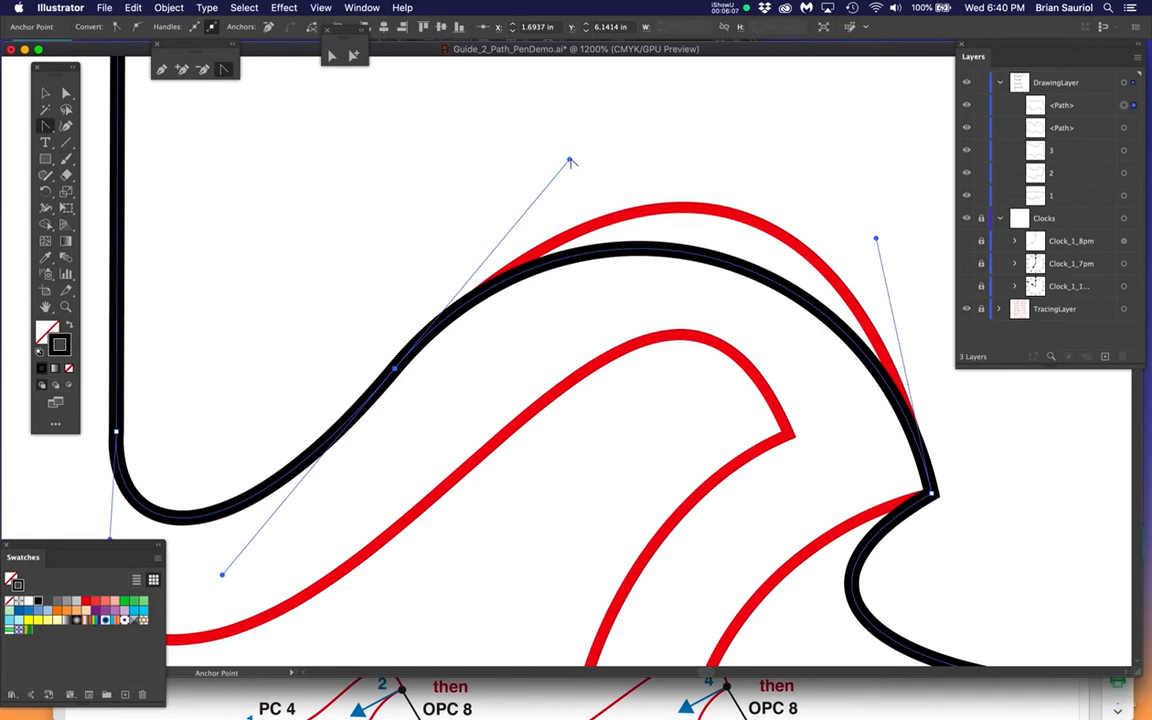
pyautogui.moveTo(570, 162); pyautogui.dragTo(522, 145)
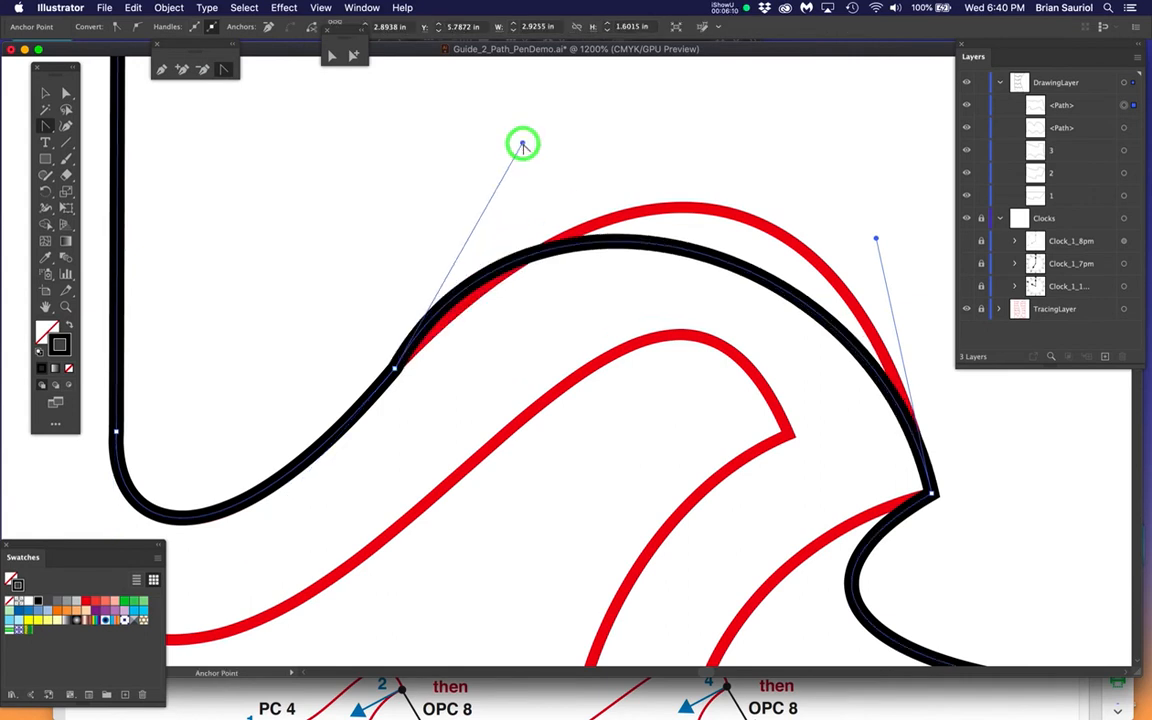
pyautogui.click(331, 57)
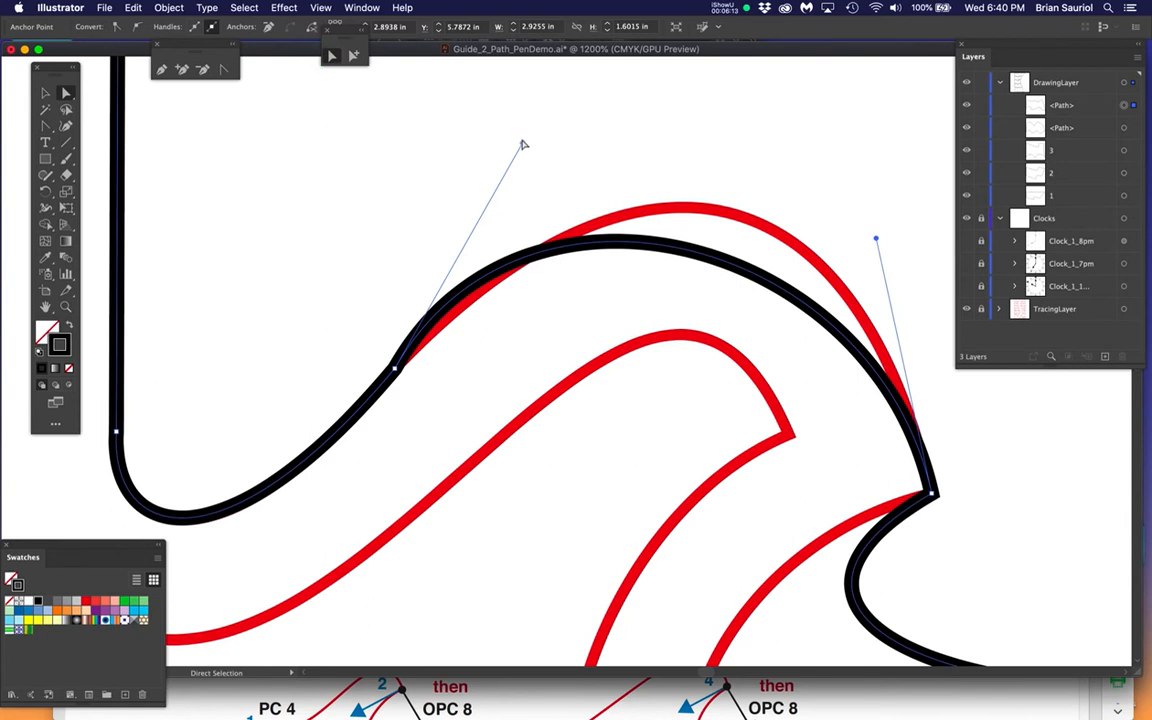
pyautogui.moveTo(522, 146); pyautogui.dragTo(703, 220)
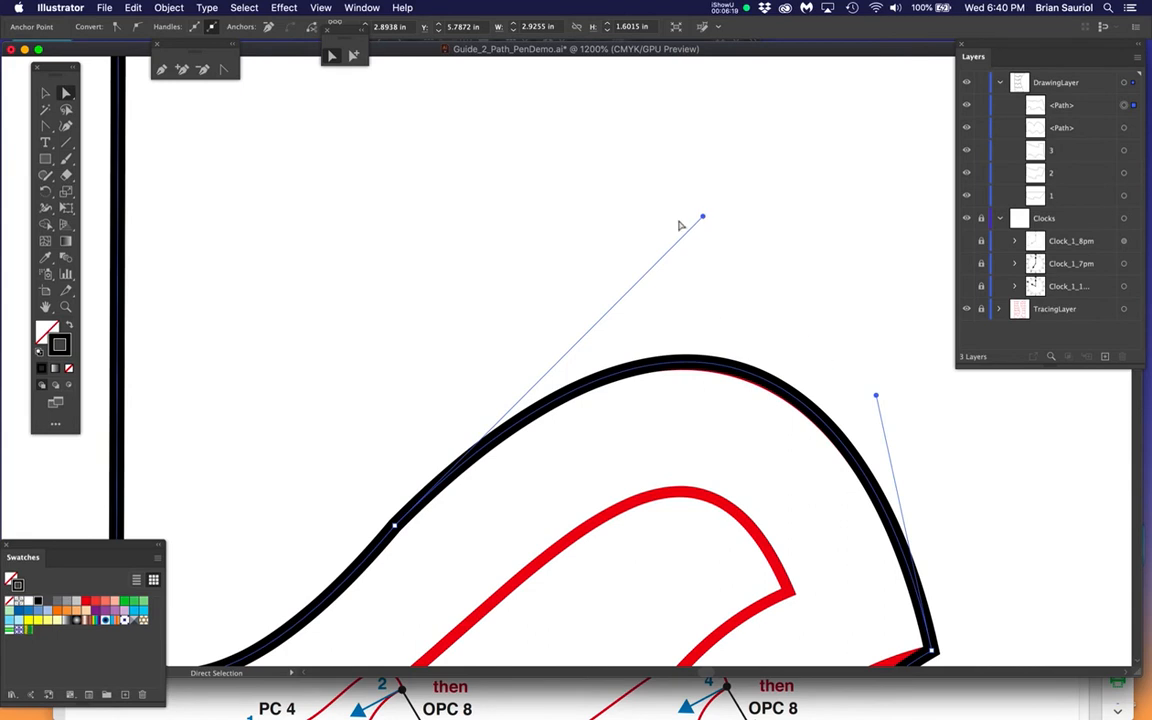
pyautogui.moveTo(703, 218); pyautogui.dragTo(695, 219)
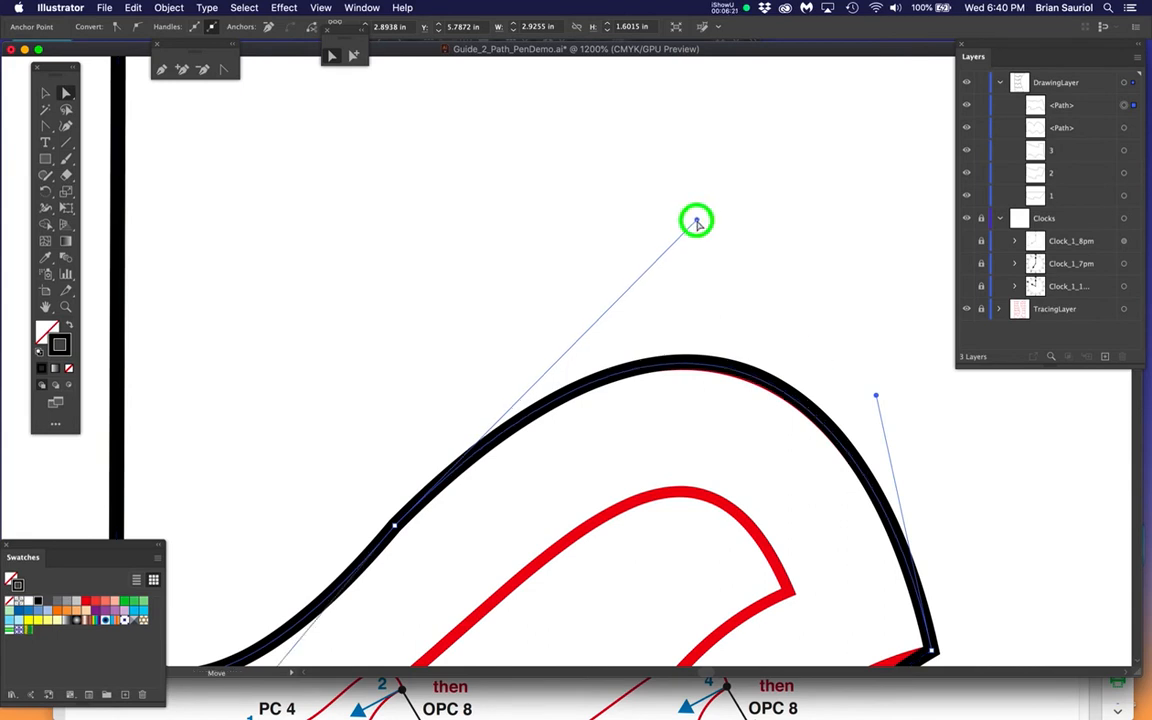
# Step: Examine the curve's transition at the slope anchor with the path deselected, and reselect that anchor
pyautogui.press('space')
pyautogui.moveTo(491, 502); pyautogui.dragTo(594, 286)
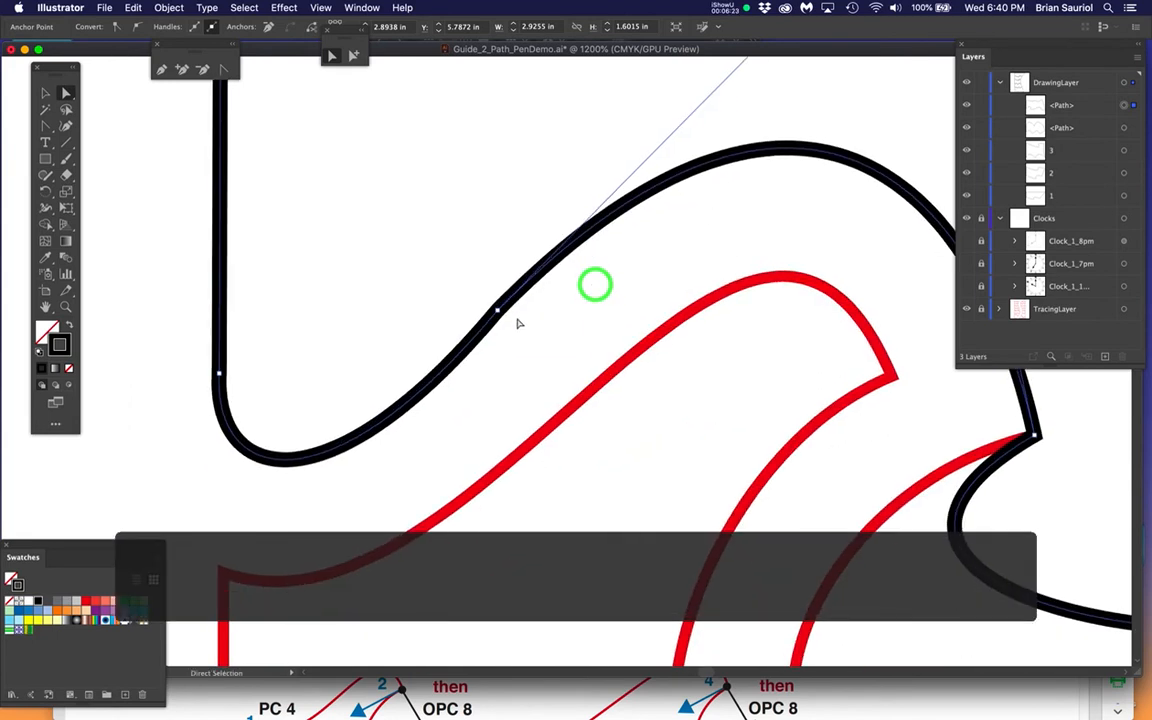
pyautogui.click(498, 311)
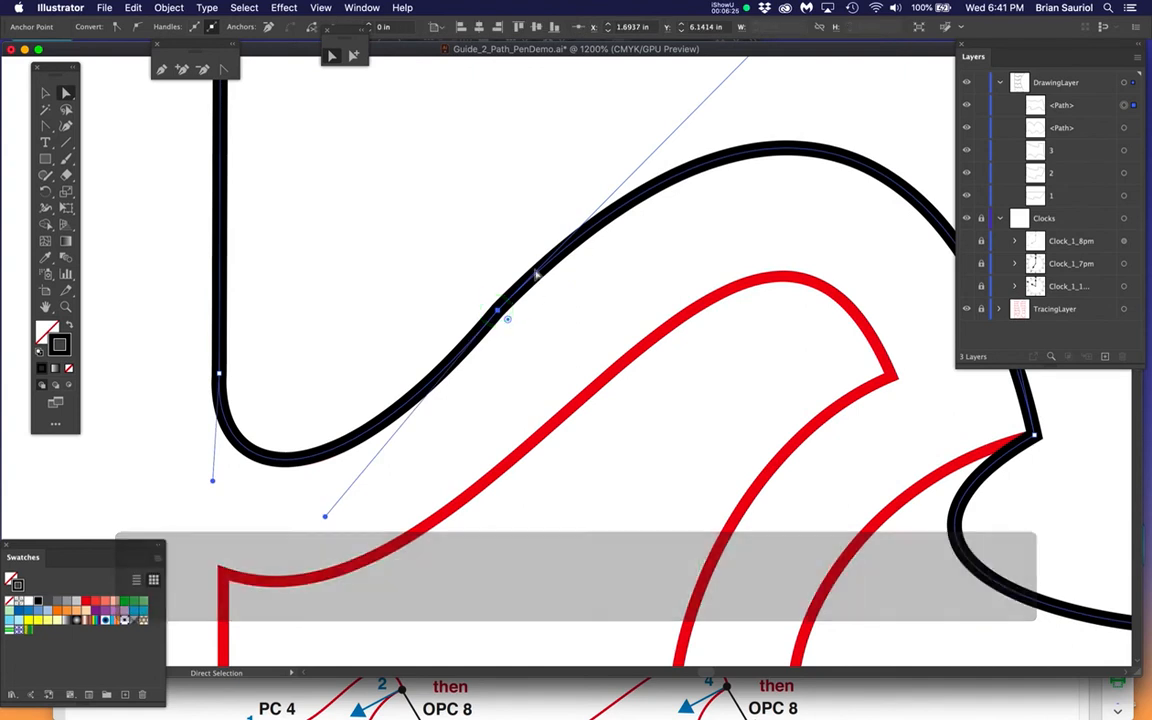
pyautogui.click(563, 342)
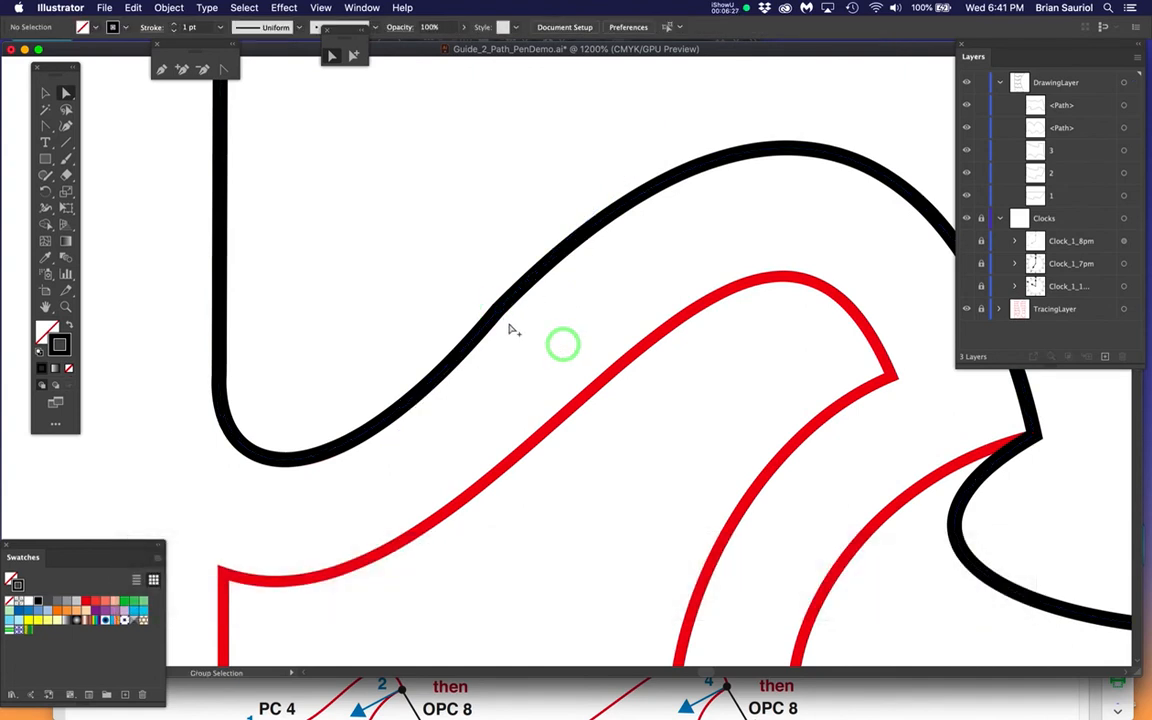
pyautogui.scroll(-1, 512, 330)
pyautogui.scroll(1, 531, 336)
pyautogui.click(493, 312)
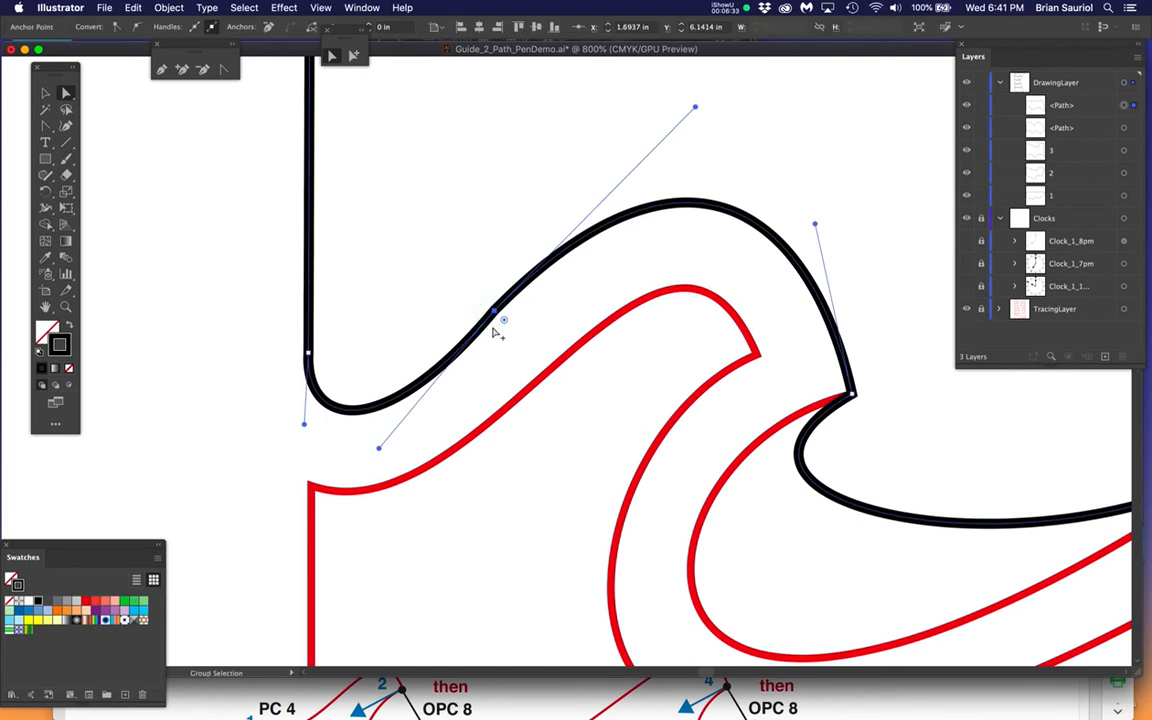
# Step: Nudge the slope anchor to about X 1.695 in, Y 6.142 in to smooth the transition, and deselect the path
pyautogui.scroll(2, 493, 333)
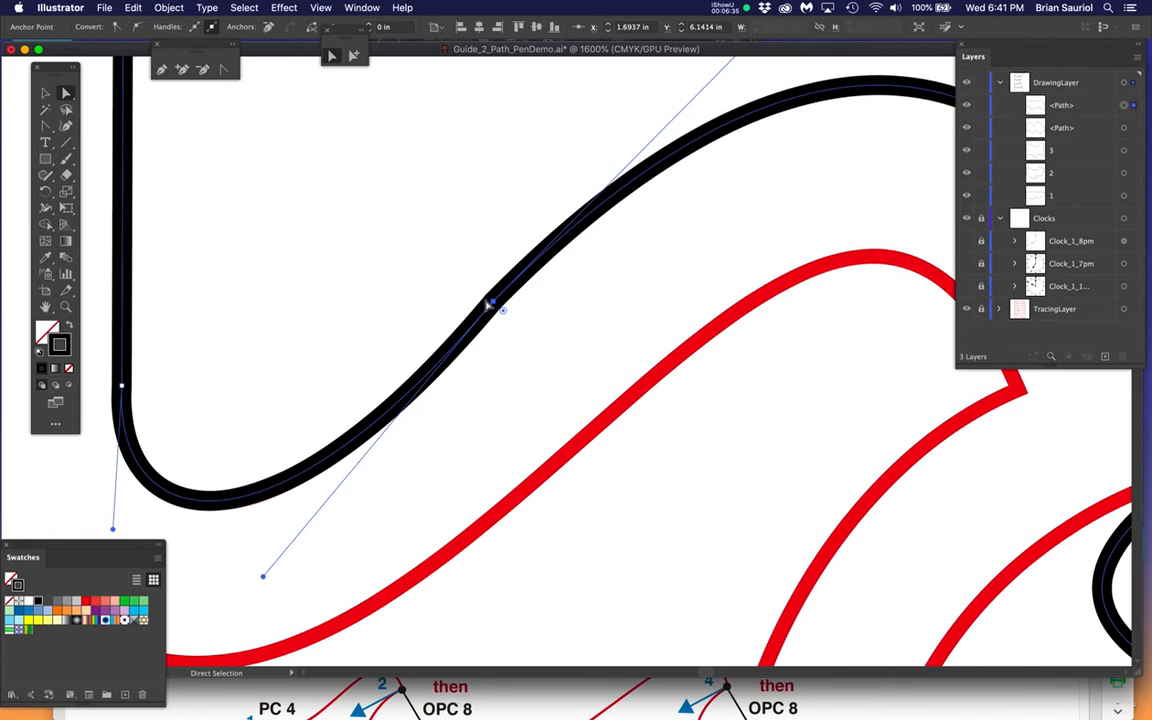
pyautogui.moveTo(494, 302); pyautogui.dragTo(496, 305)
pyautogui.scroll(-2, 541, 316)
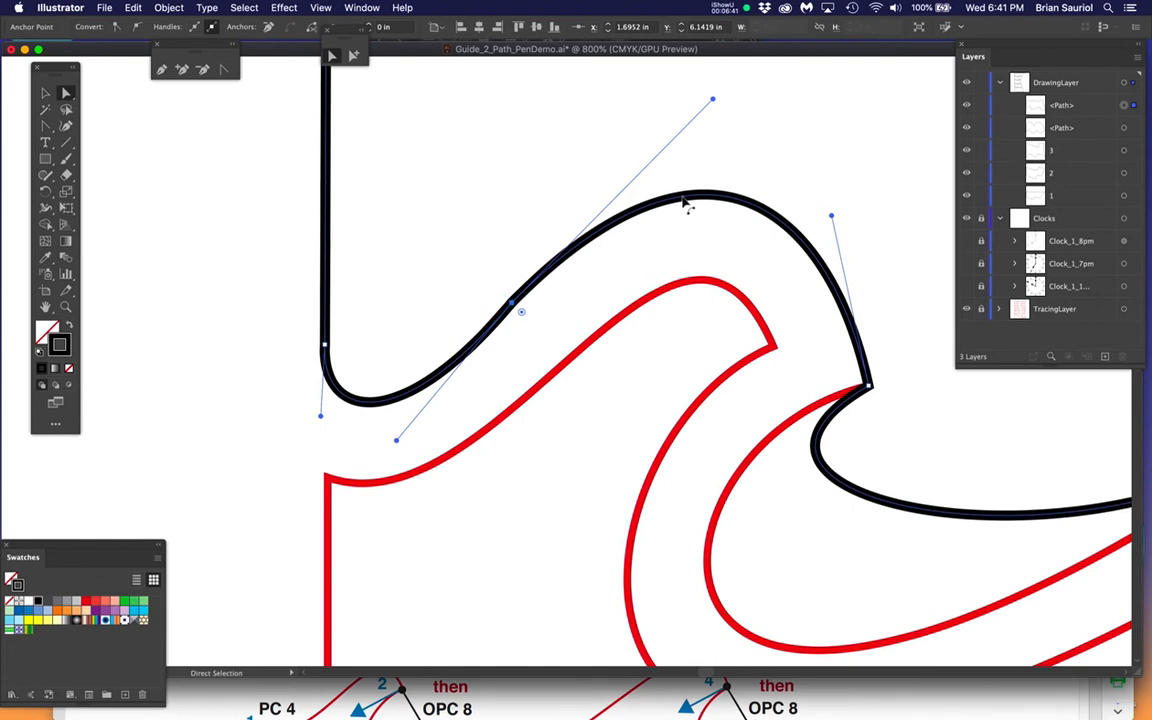
pyautogui.click(640, 265)
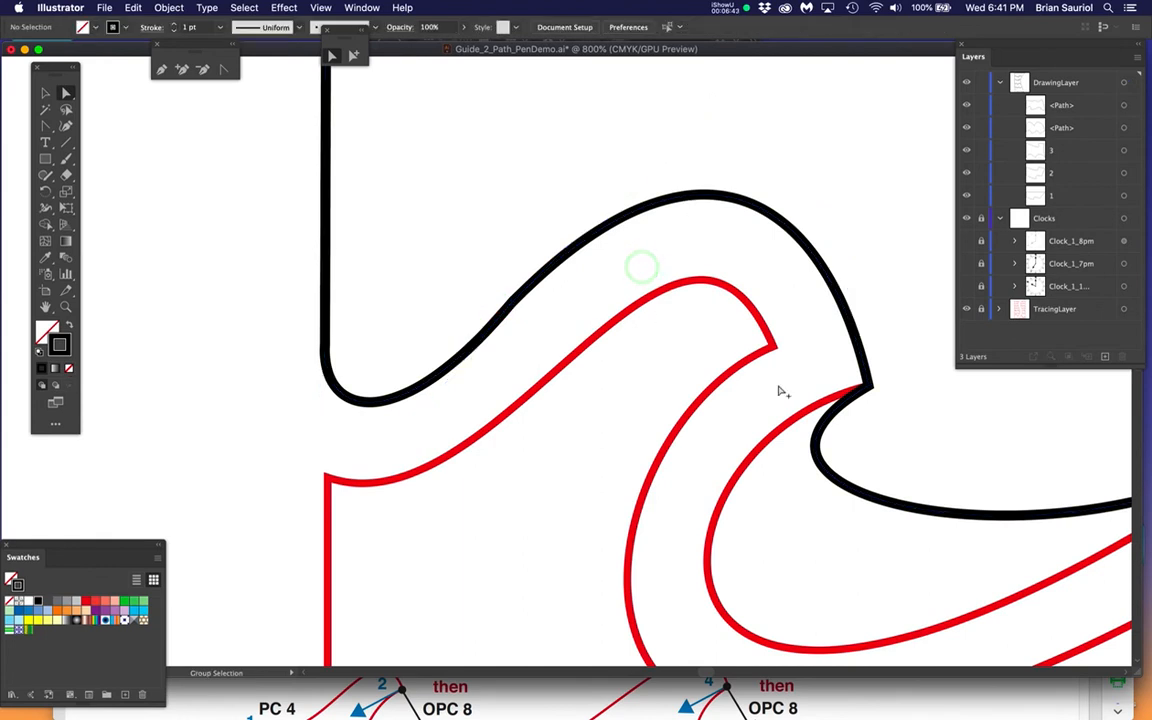
# Step: Select the first wave's tip anchor and extend its lower handle outward, angled to match the start of the red inner curve
pyautogui.moveTo(812, 434); pyautogui.dragTo(570, 255)
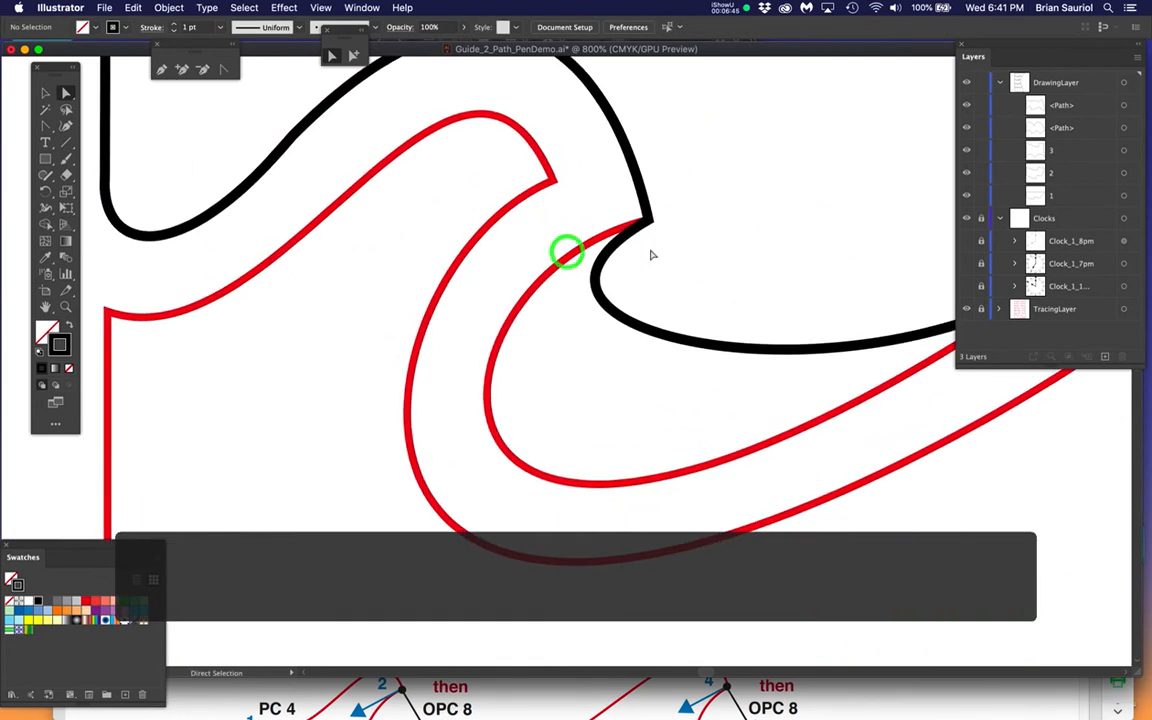
pyautogui.click(649, 223)
pyautogui.scroll(-2, 698, 344)
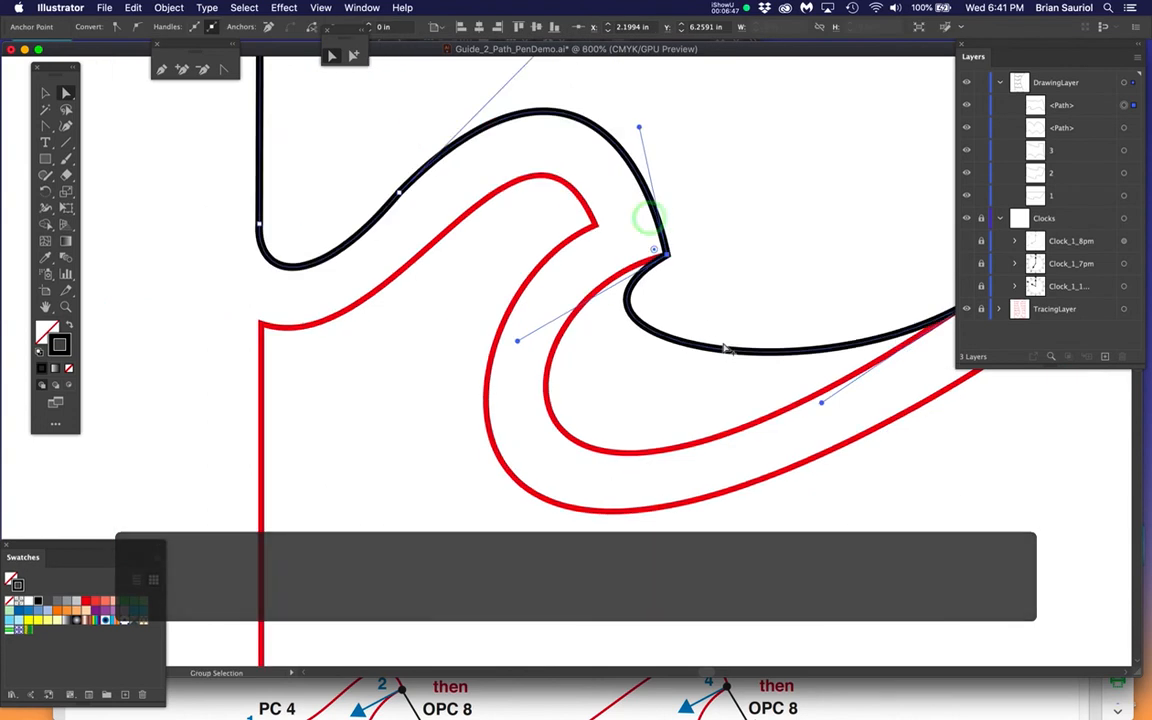
pyautogui.moveTo(773, 383); pyautogui.dragTo(693, 386)
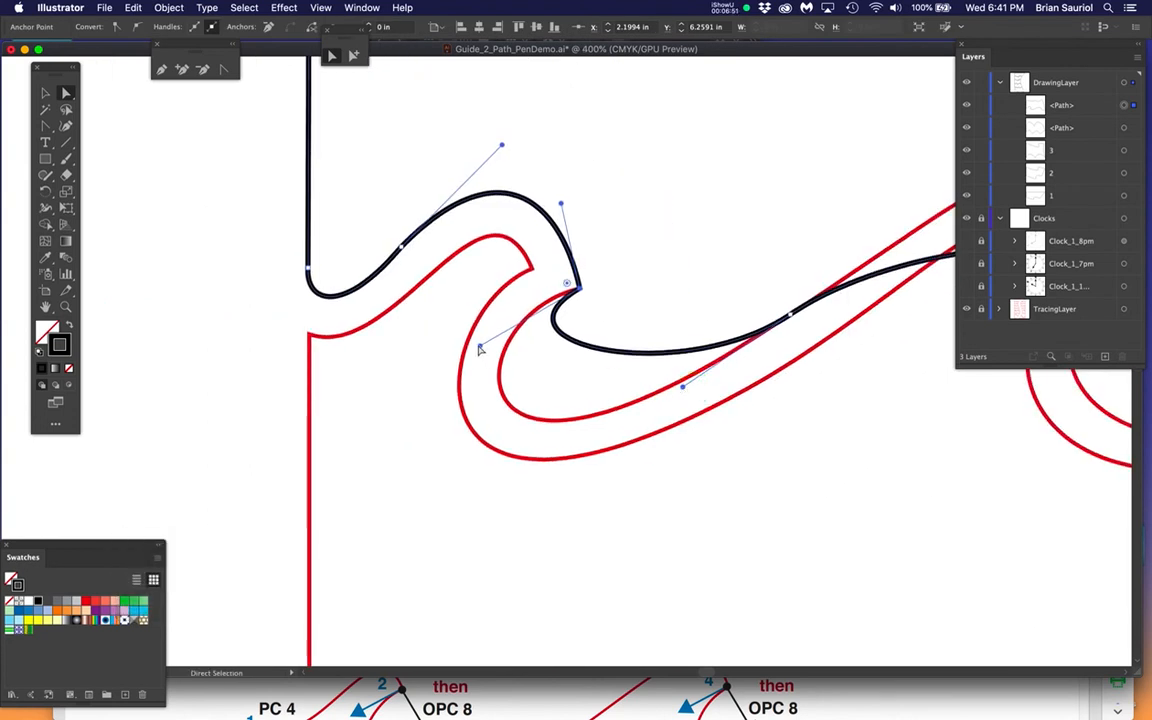
pyautogui.moveTo(481, 348); pyautogui.dragTo(400, 366)
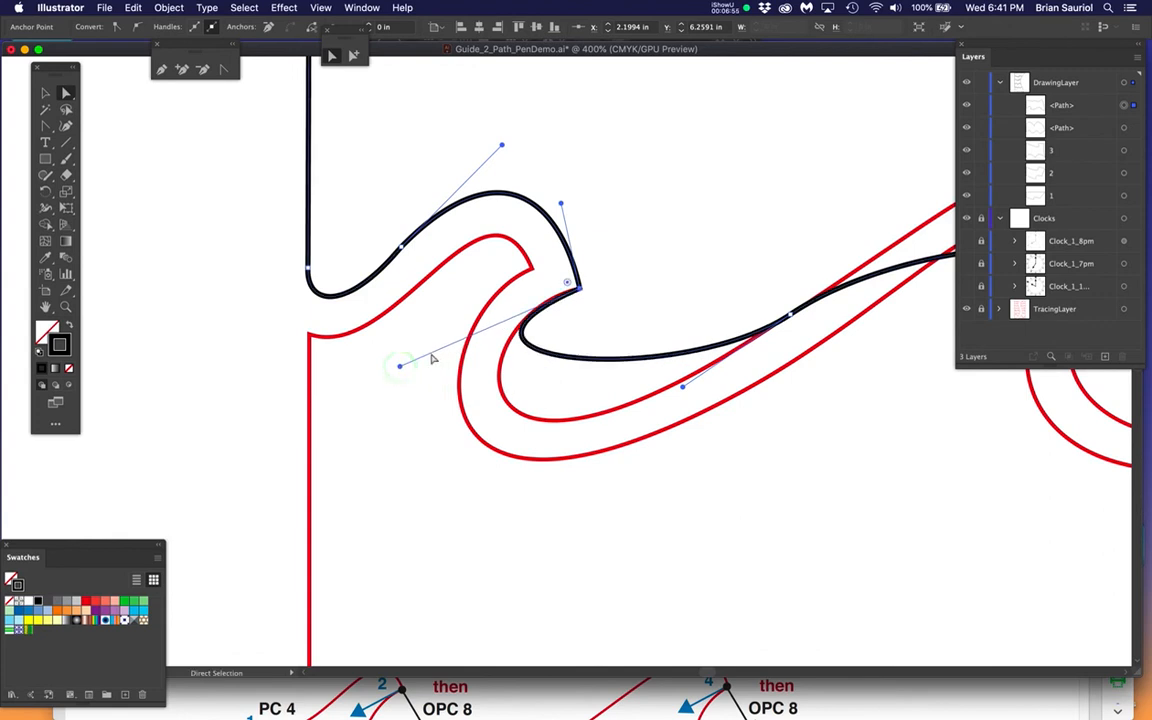
pyautogui.scroll(2, 537, 330)
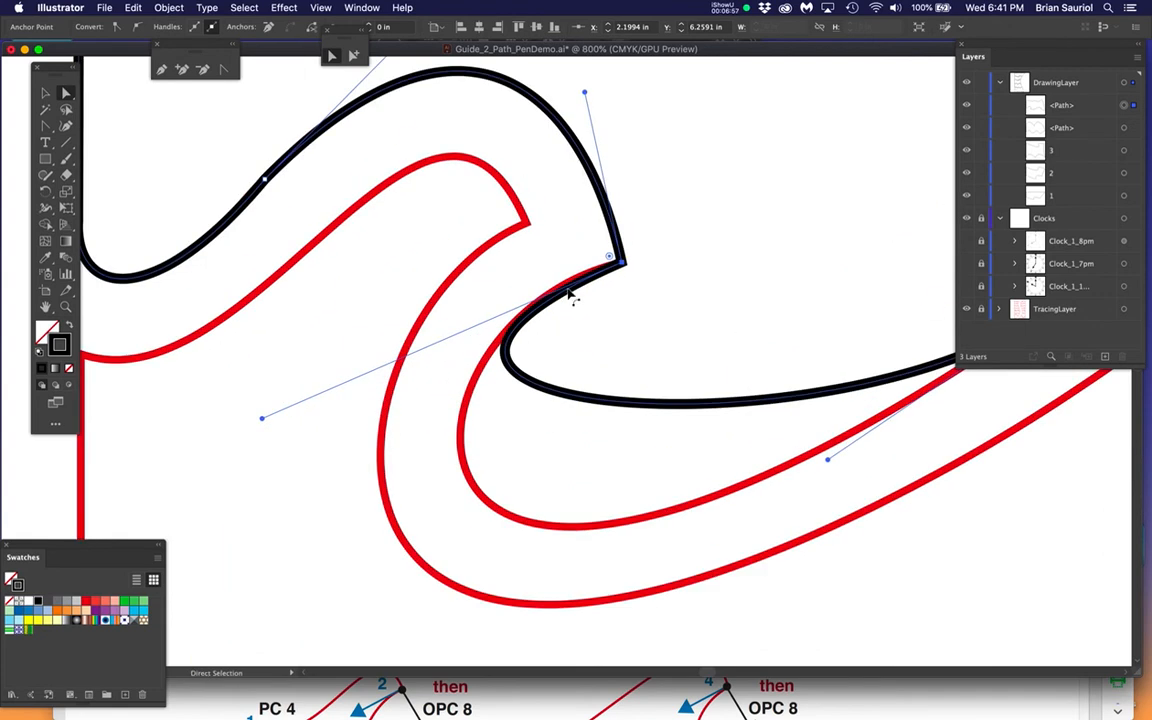
pyautogui.moveTo(263, 421); pyautogui.dragTo(247, 374)
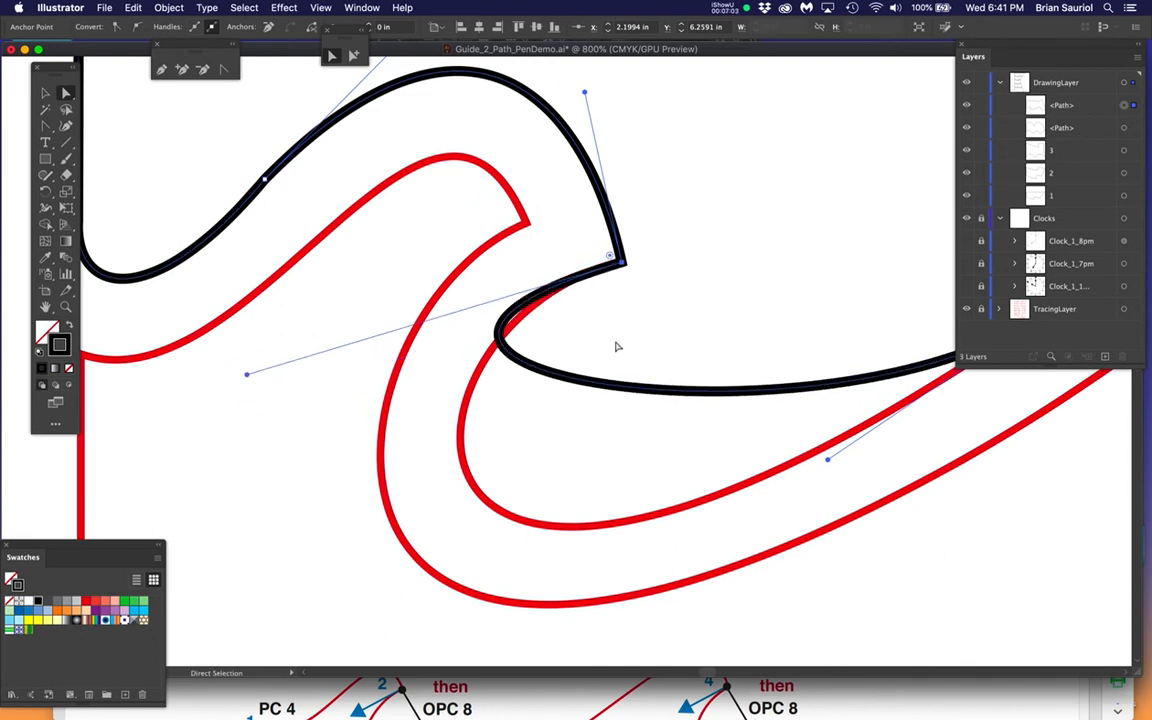
pyautogui.scroll(-2, 634, 370)
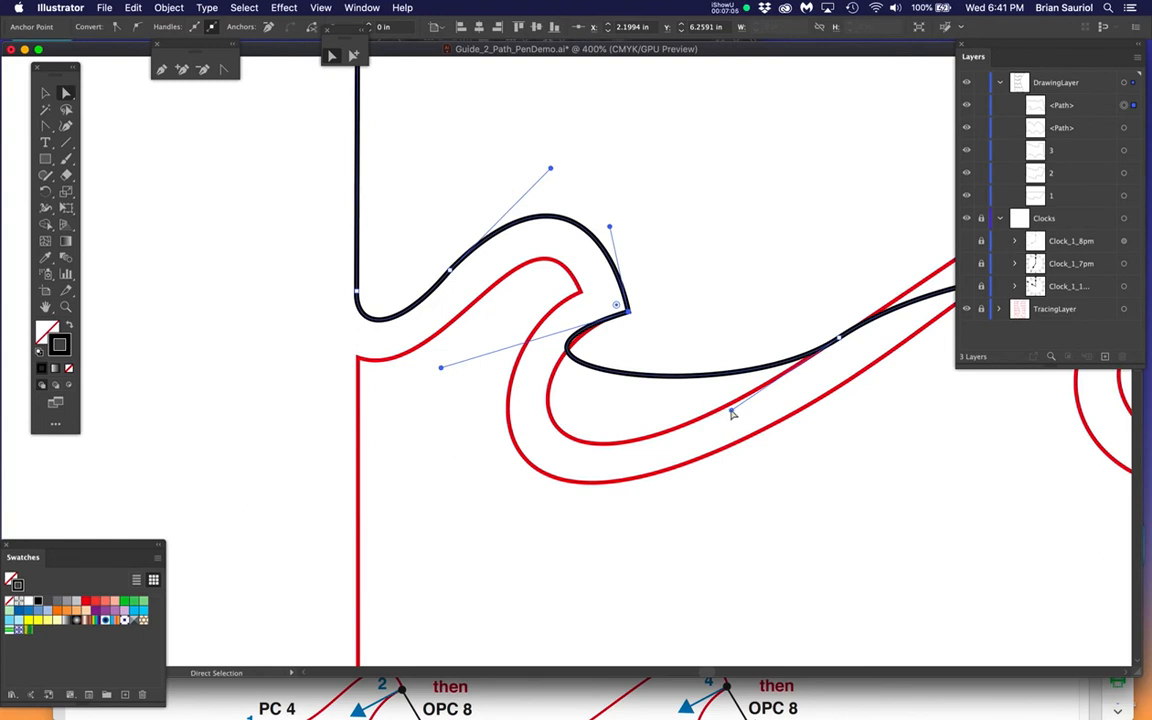
# Step: Lengthen the long slope anchor's lower handle down into the trough and shorten the tip anchor's lower handle to approach the red curve
pyautogui.moveTo(732, 413); pyautogui.dragTo(545, 560)
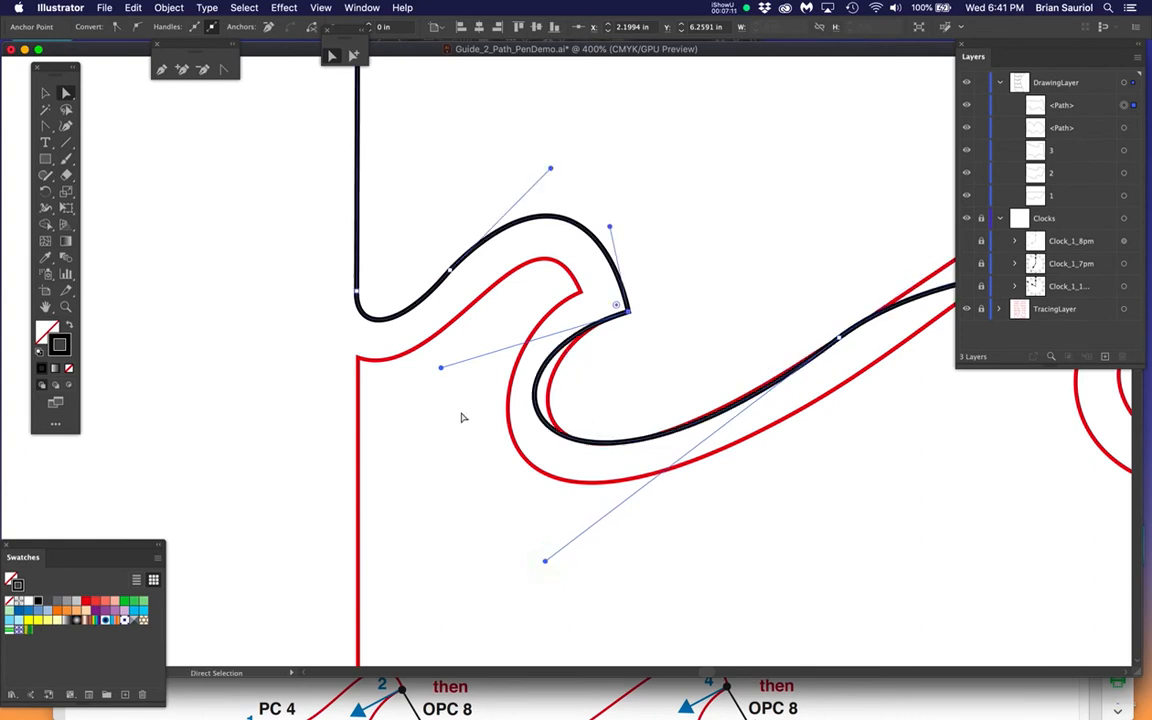
pyautogui.moveTo(442, 370); pyautogui.dragTo(471, 364)
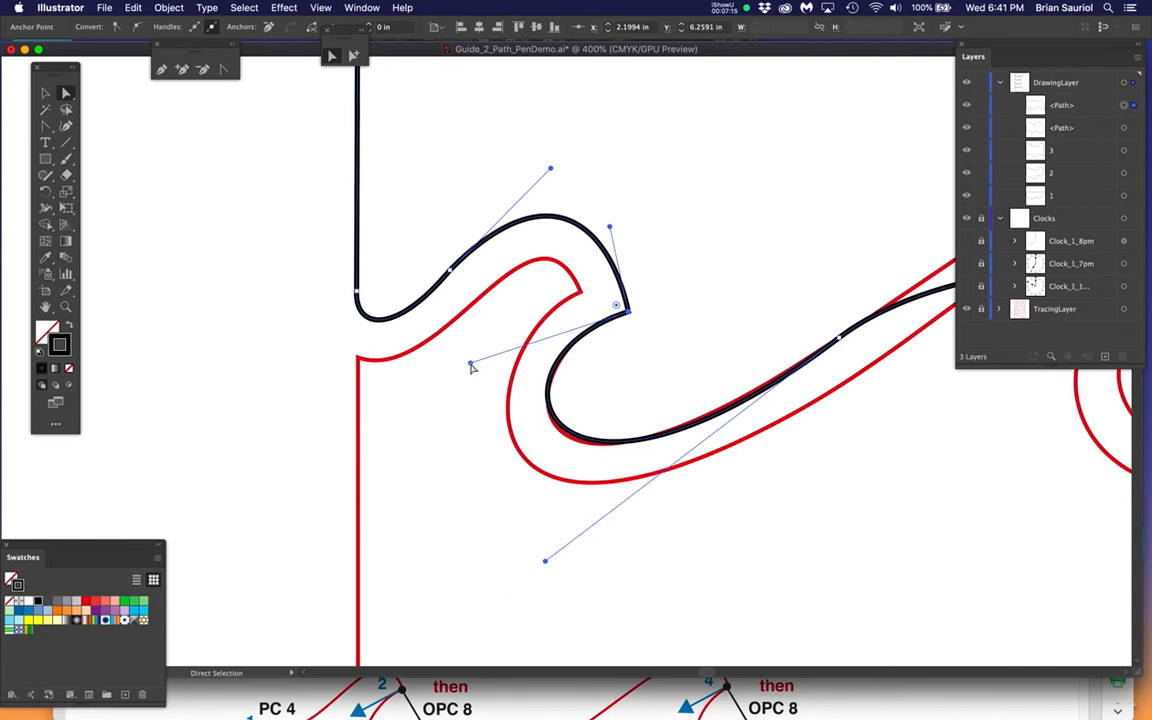
pyautogui.moveTo(546, 565); pyautogui.dragTo(543, 574)
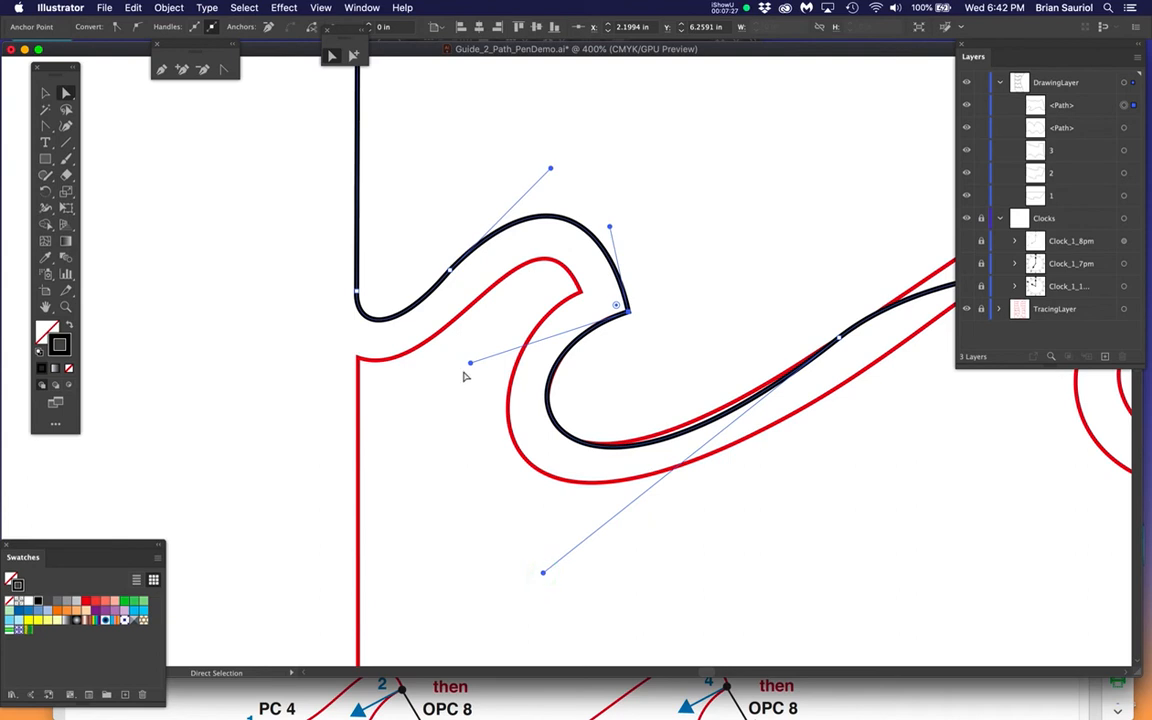
pyautogui.moveTo(470, 366); pyautogui.dragTo(475, 366)
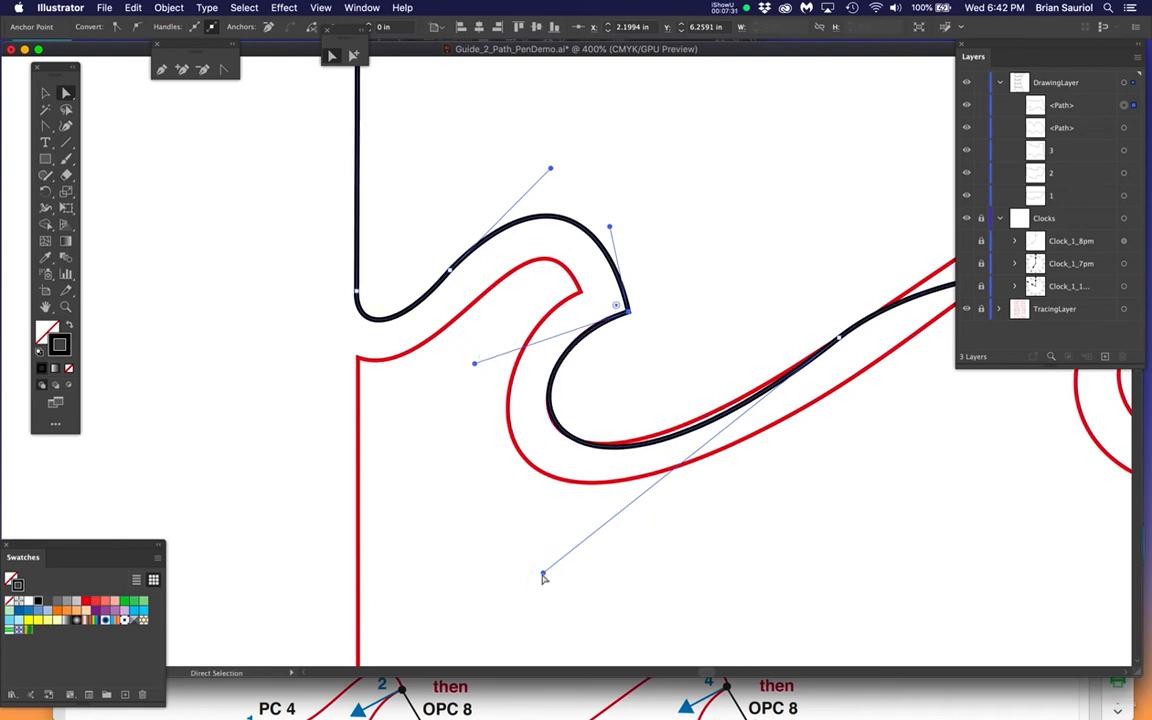
pyautogui.moveTo(543, 576); pyautogui.dragTo(536, 573)
# Step: Fine-tune the handles at both ends of the first trough until the black curve covers the red guide
pyautogui.scroll(2, 597, 351)
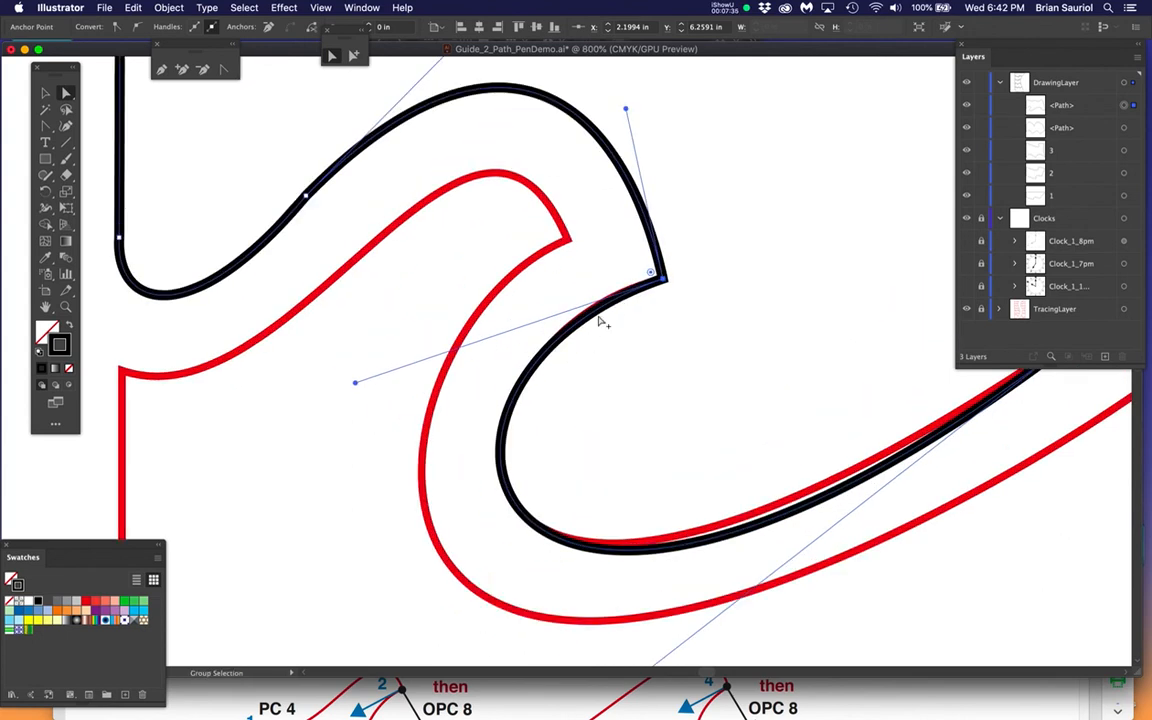
pyautogui.moveTo(745, 474); pyautogui.dragTo(529, 404)
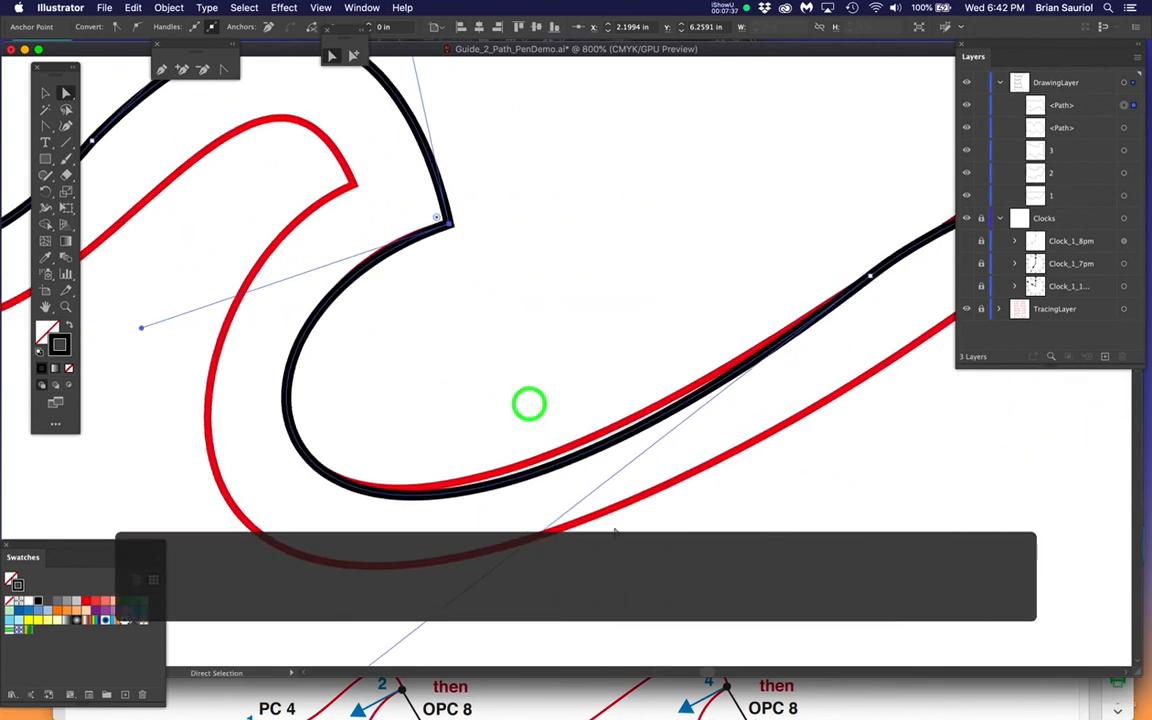
pyautogui.scroll(-2, 663, 525)
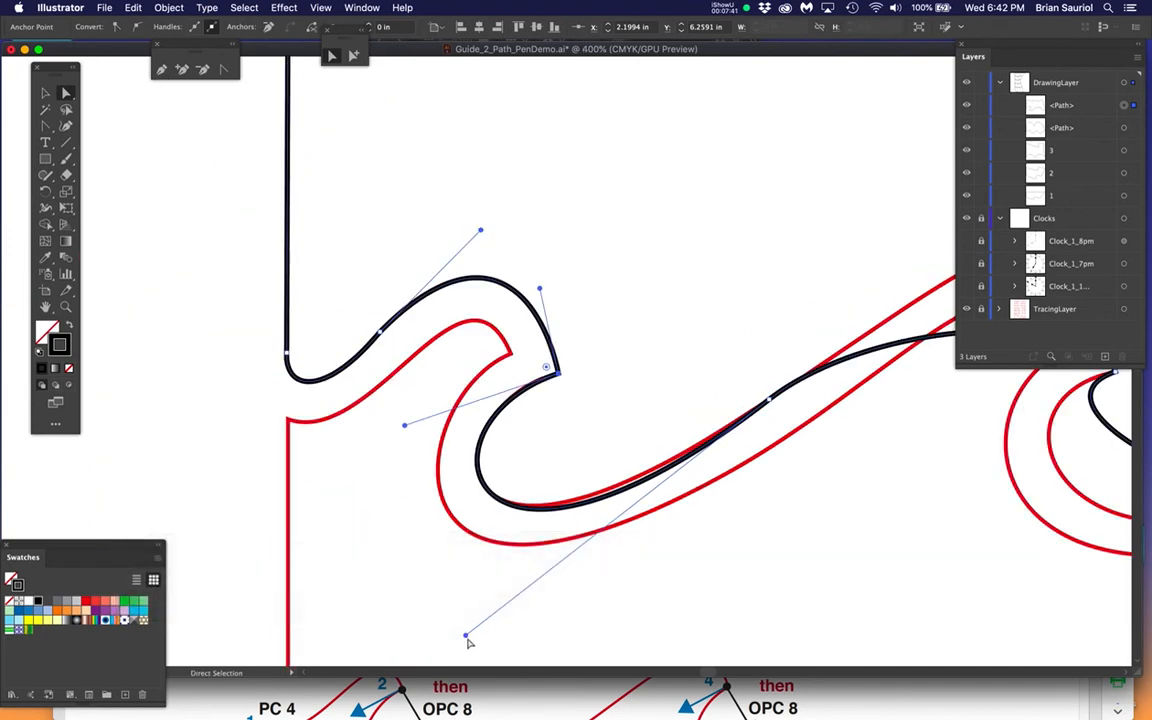
pyautogui.moveTo(466, 637); pyautogui.dragTo(453, 630)
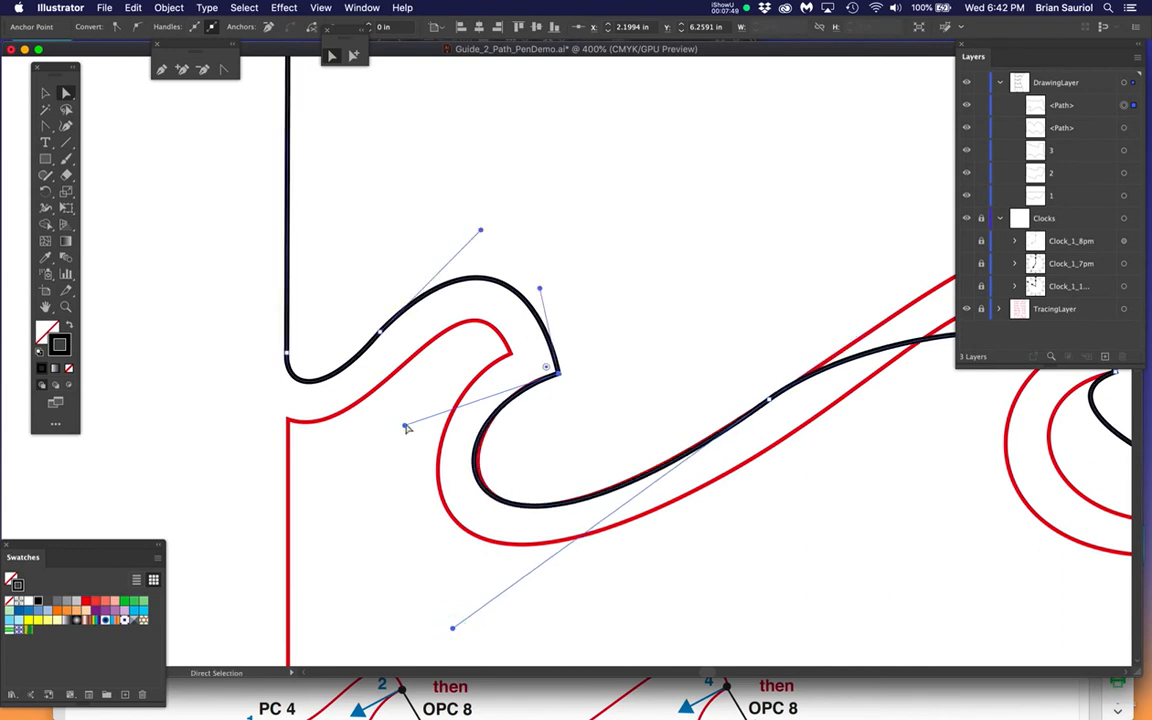
pyautogui.moveTo(405, 428); pyautogui.dragTo(411, 428)
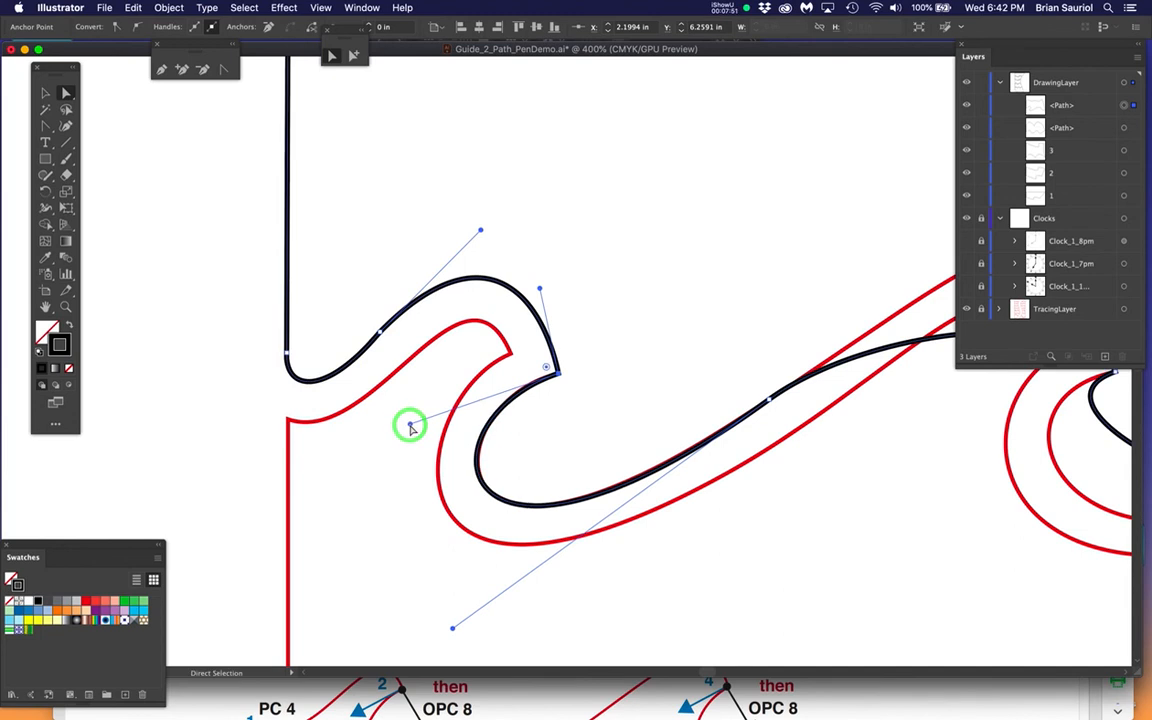
# Step: Break the long slope anchor's upper handle free with the Anchor Point tool and extend it along the red slope past the second crest
pyautogui.moveTo(756, 468); pyautogui.dragTo(540, 440)
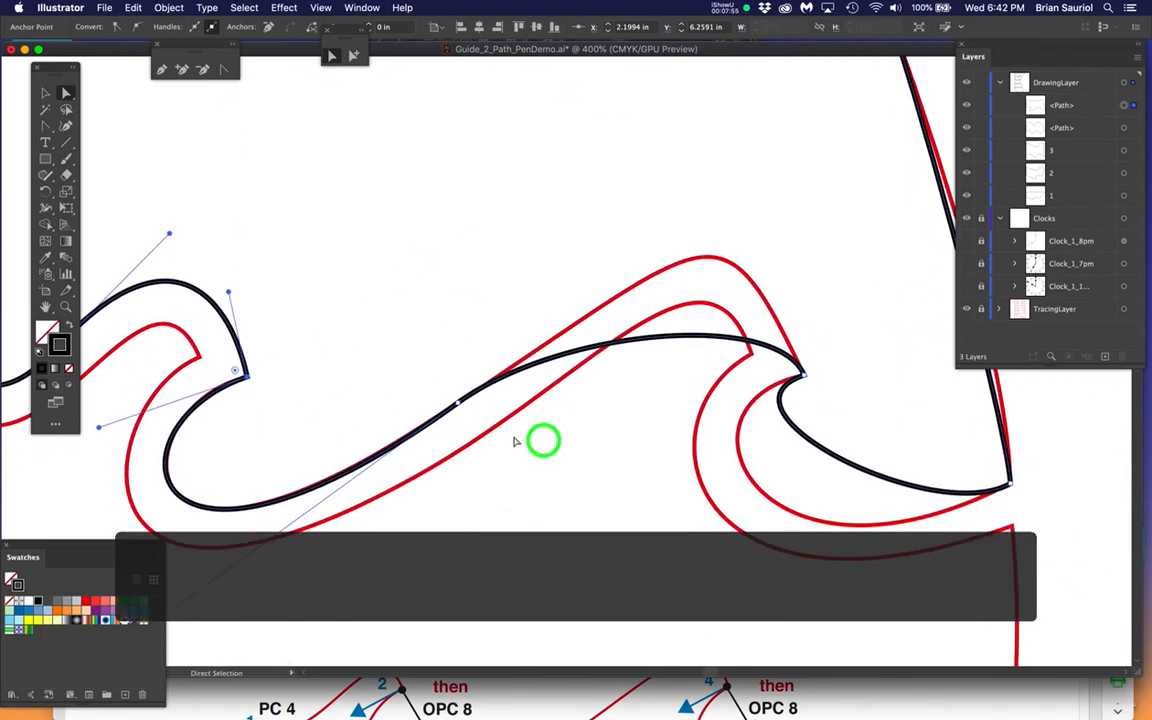
pyautogui.click(458, 403)
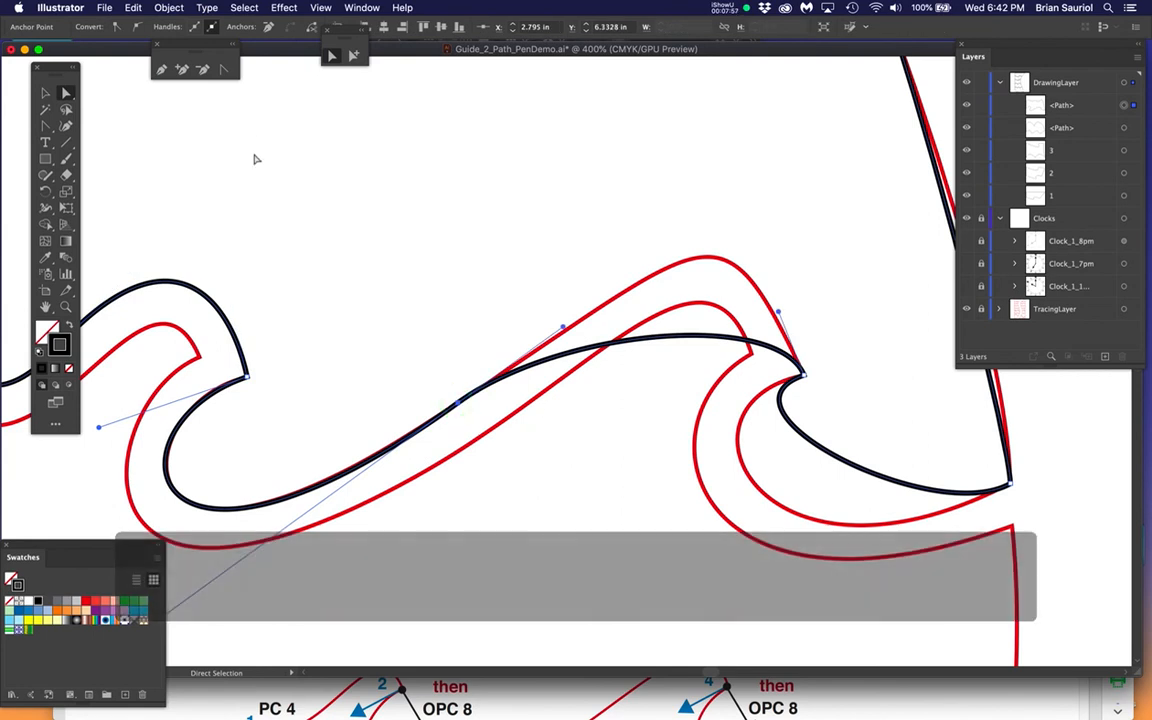
pyautogui.click(224, 68)
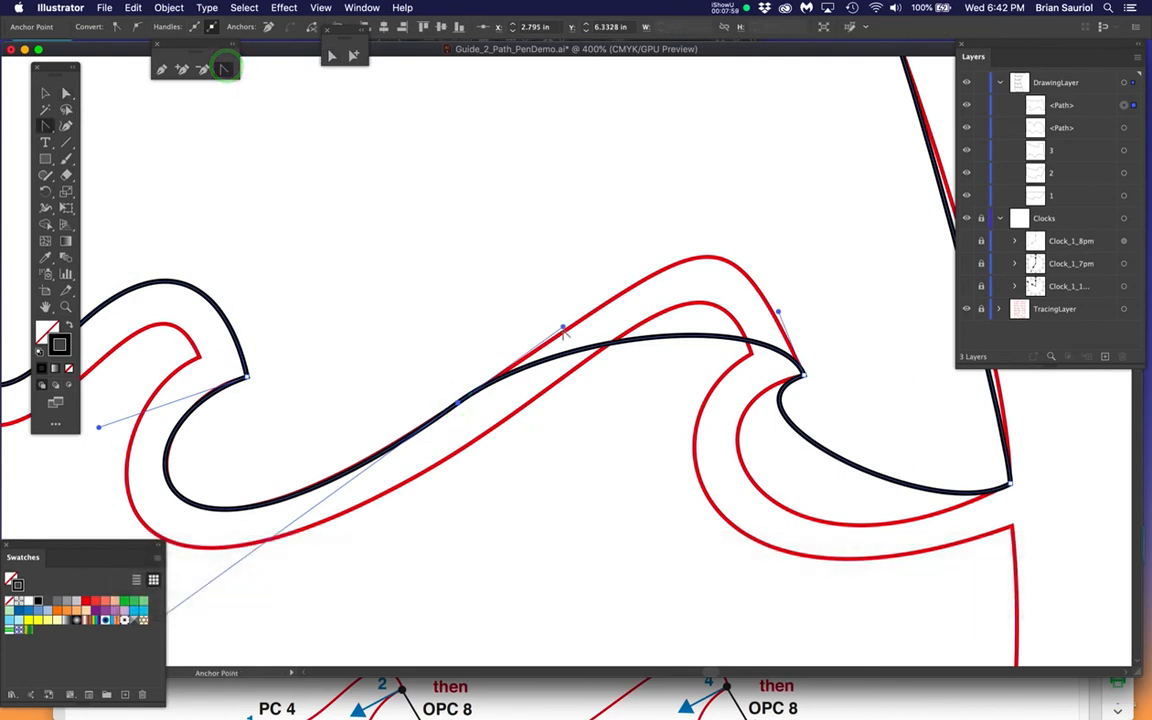
pyautogui.moveTo(564, 327); pyautogui.dragTo(577, 241)
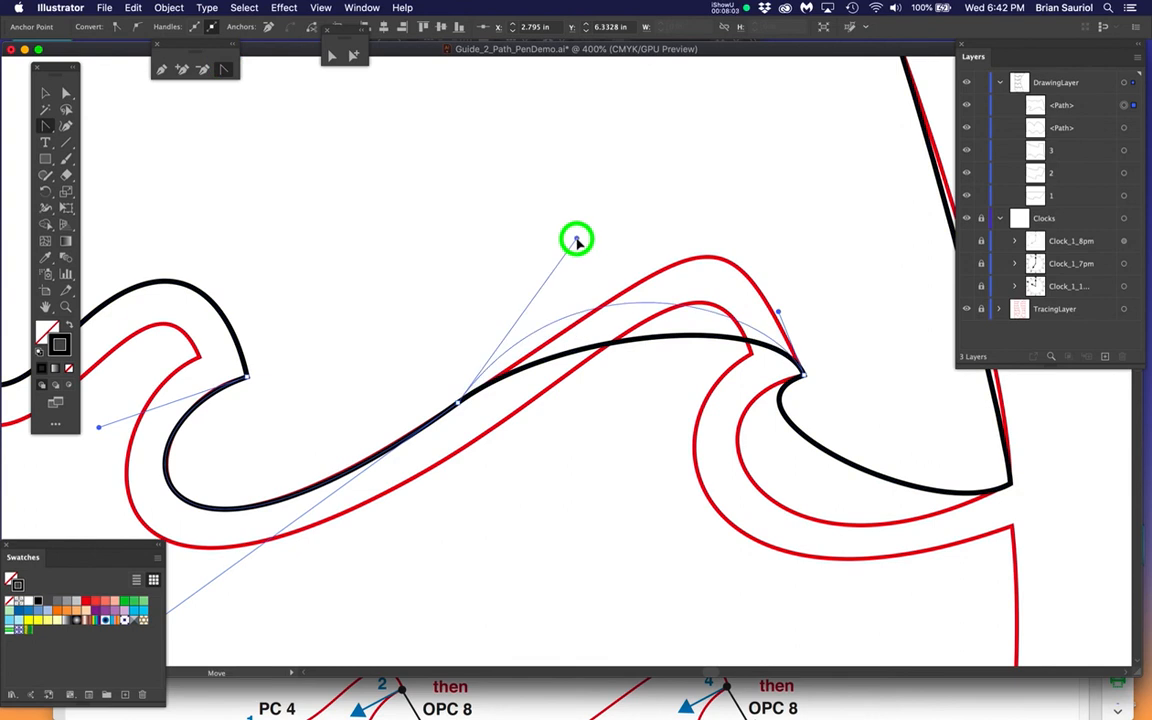
pyautogui.moveTo(577, 241); pyautogui.dragTo(576, 239)
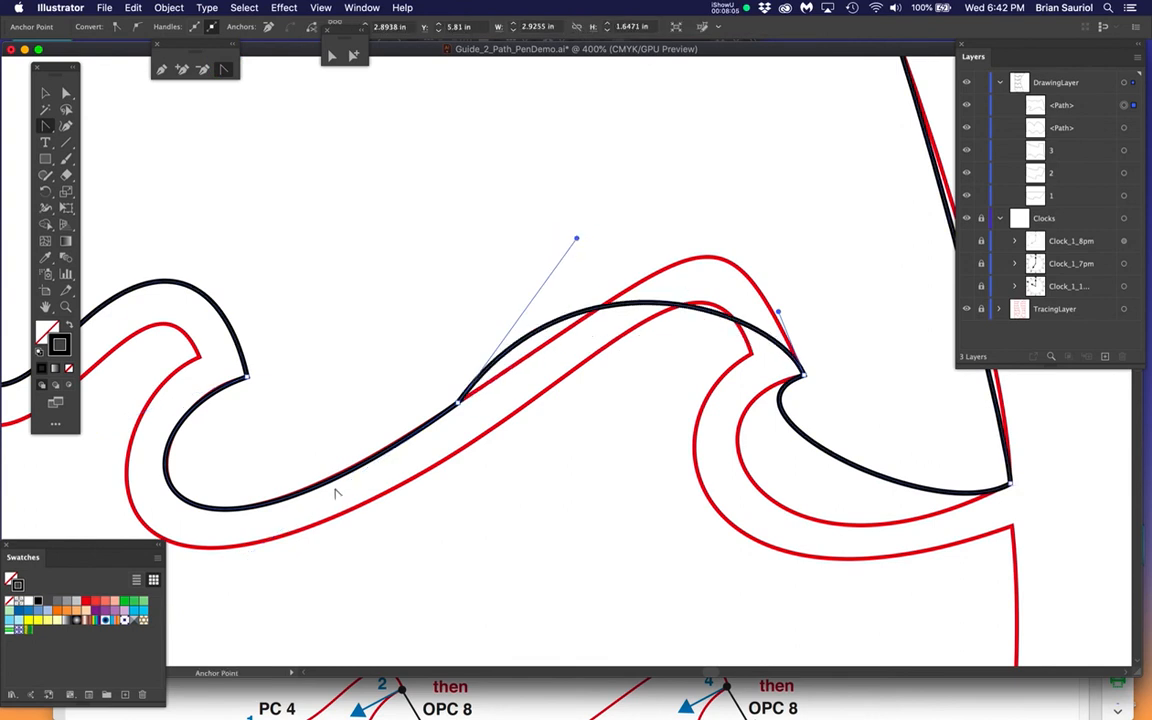
pyautogui.moveTo(576, 240); pyautogui.dragTo(747, 189)
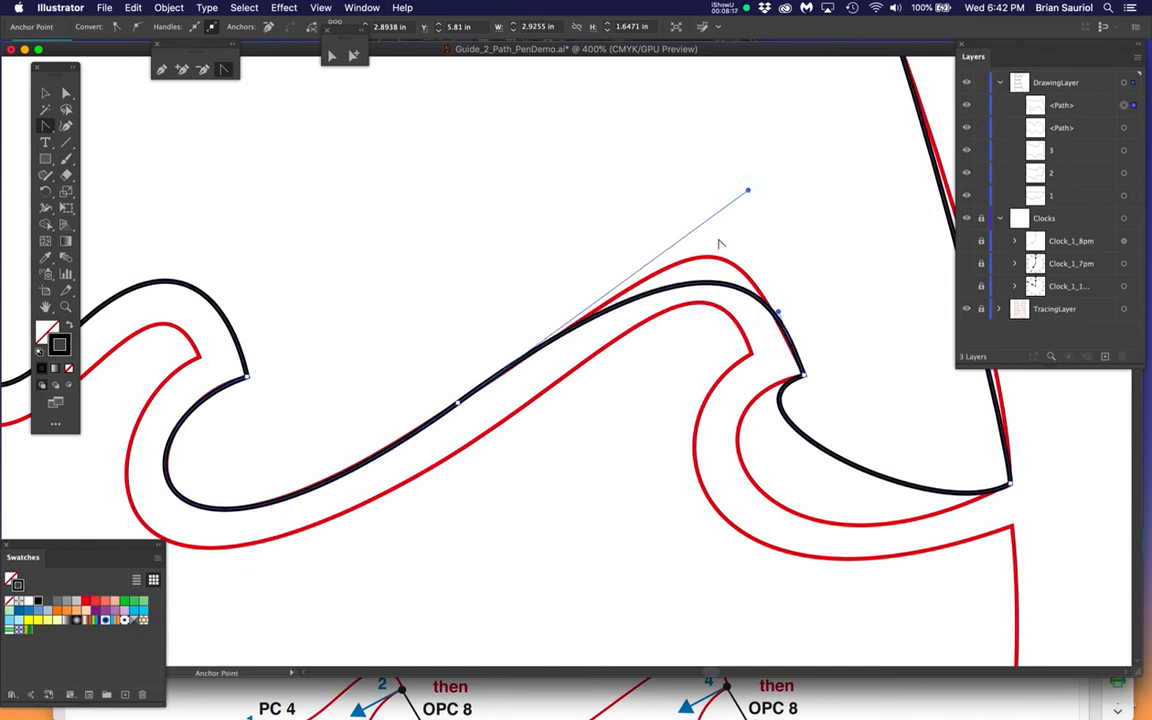
# Step: With Direct Selection, extend the second wave tip's upper handle, slightly shorten the opposite slope handle to match the red crest, and deselect the path
pyautogui.click(331, 54)
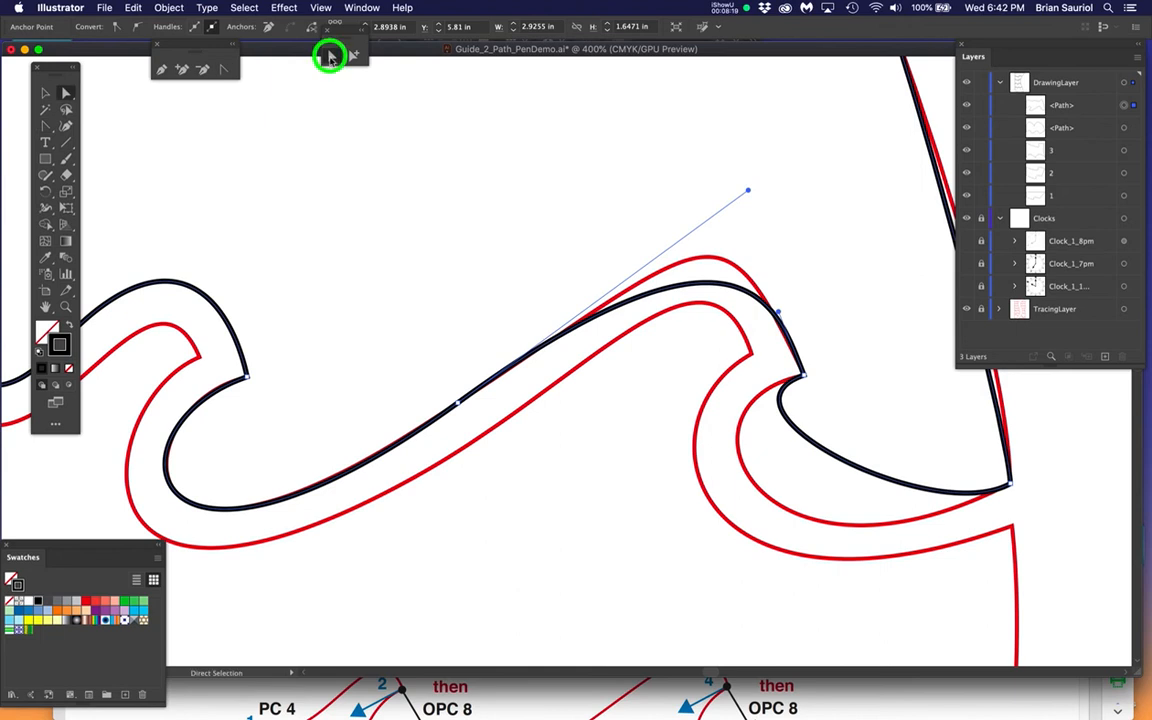
pyautogui.moveTo(779, 313); pyautogui.dragTo(725, 237)
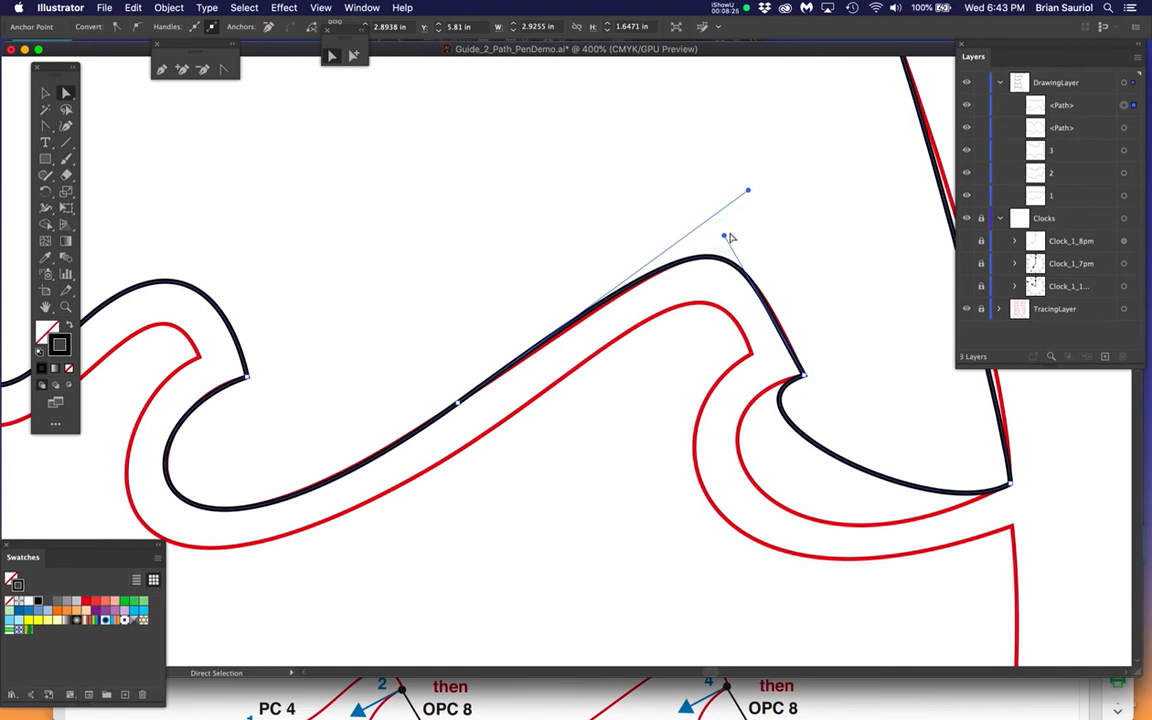
pyautogui.moveTo(725, 237); pyautogui.dragTo(744, 199)
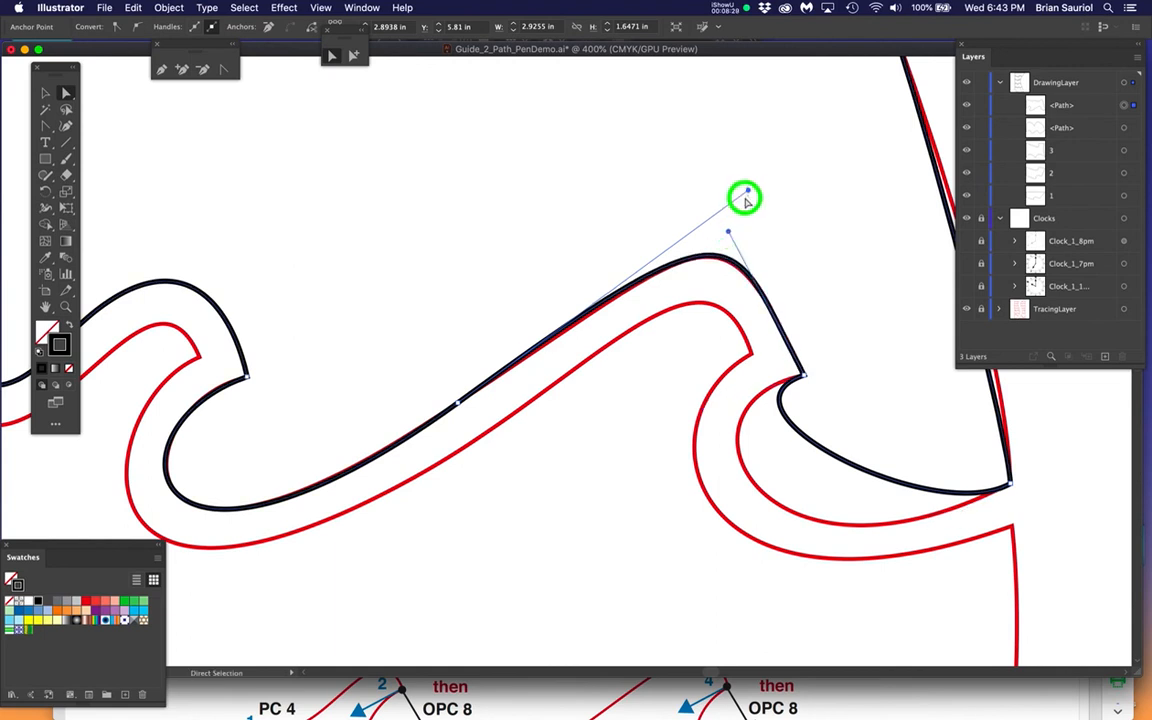
pyautogui.click(744, 198)
pyautogui.click(693, 263)
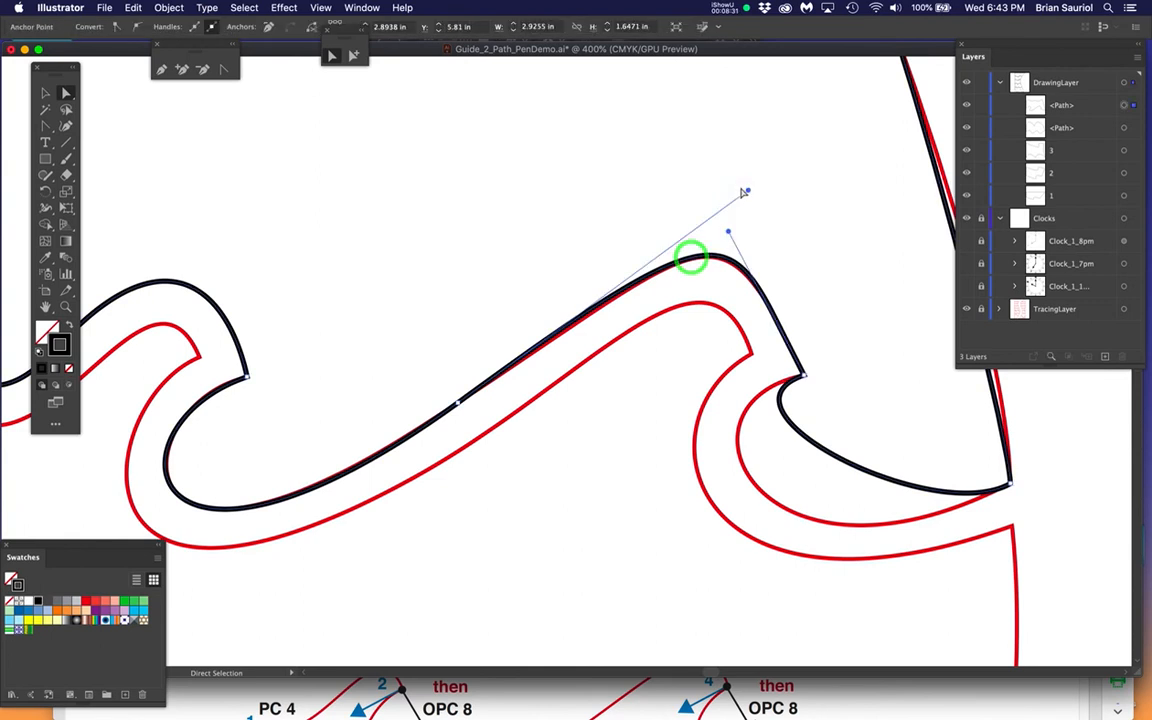
pyautogui.moveTo(746, 188); pyautogui.dragTo(741, 203)
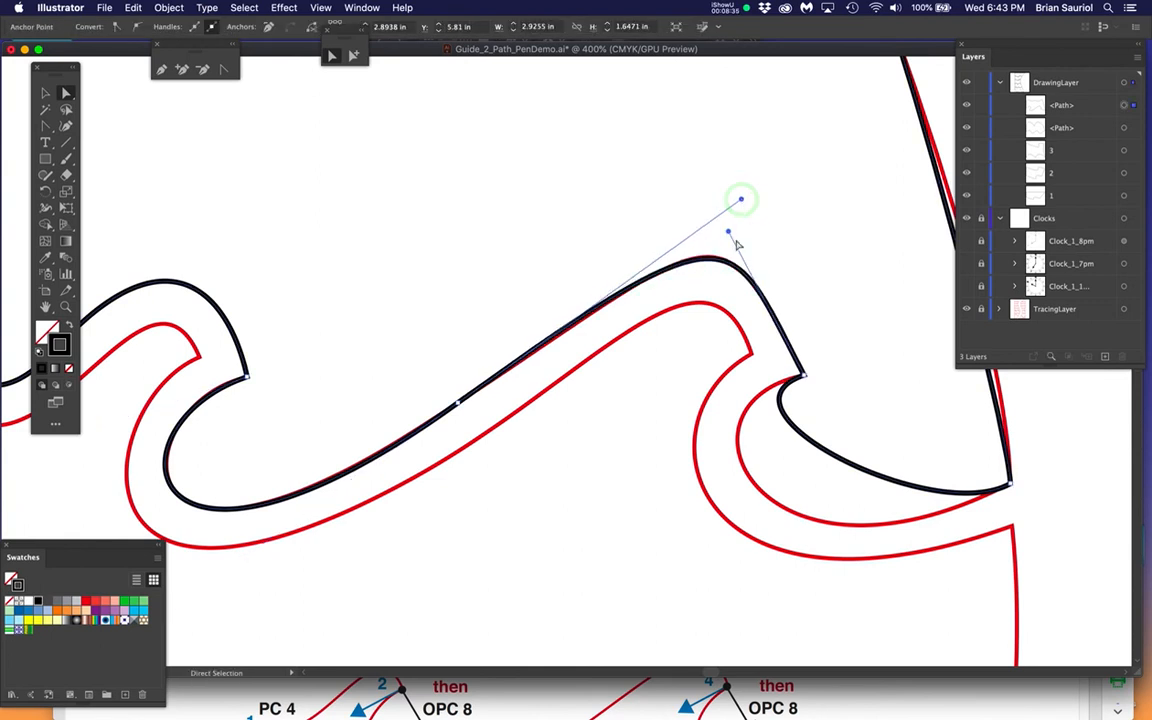
pyautogui.click(799, 286)
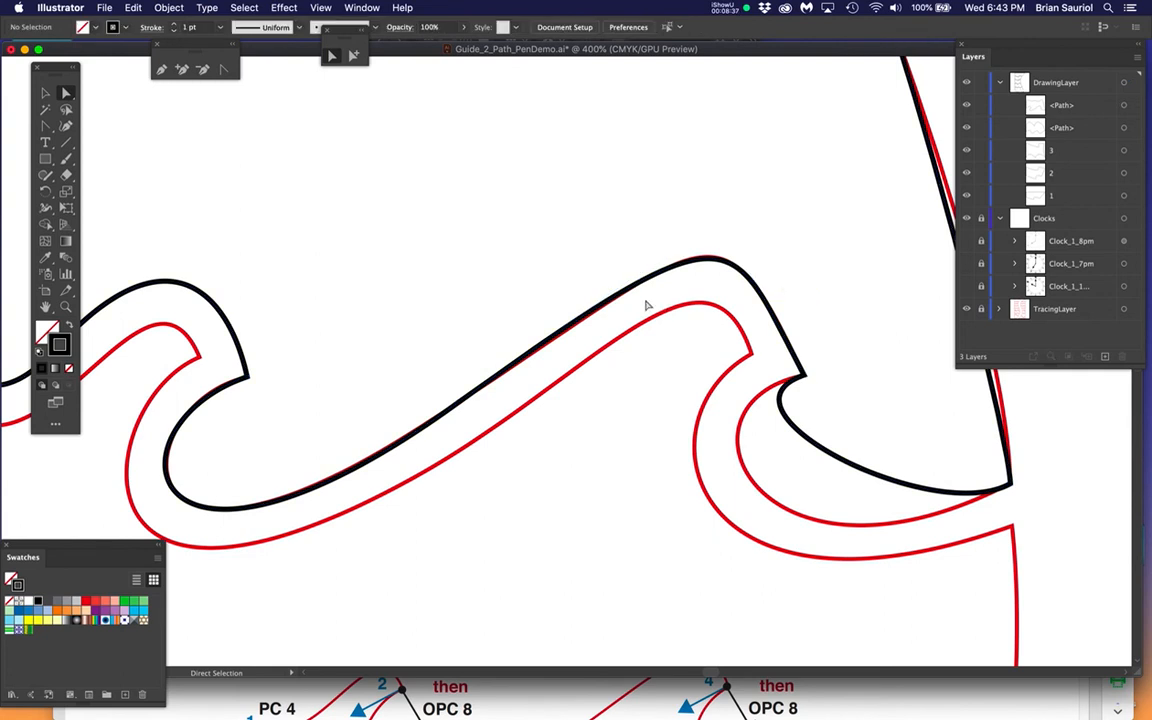
# Step: Select the second crest's segment and shorten the long slope anchor's upper handle
pyautogui.click(565, 328)
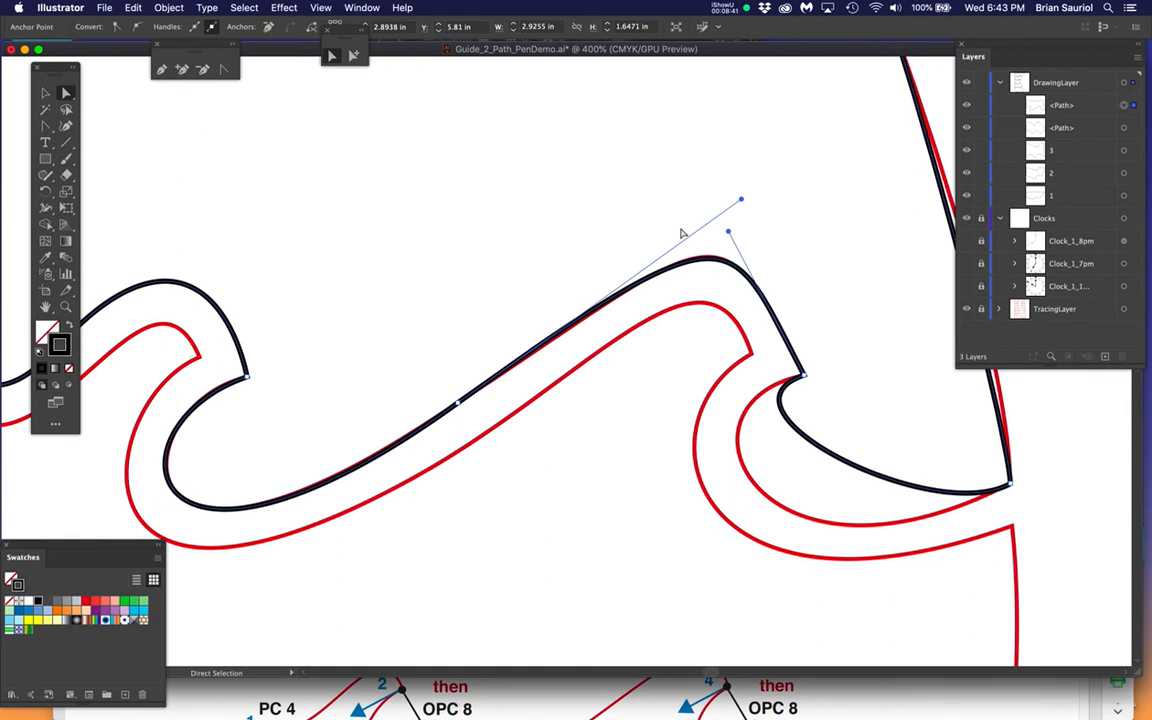
pyautogui.moveTo(741, 203); pyautogui.dragTo(720, 217)
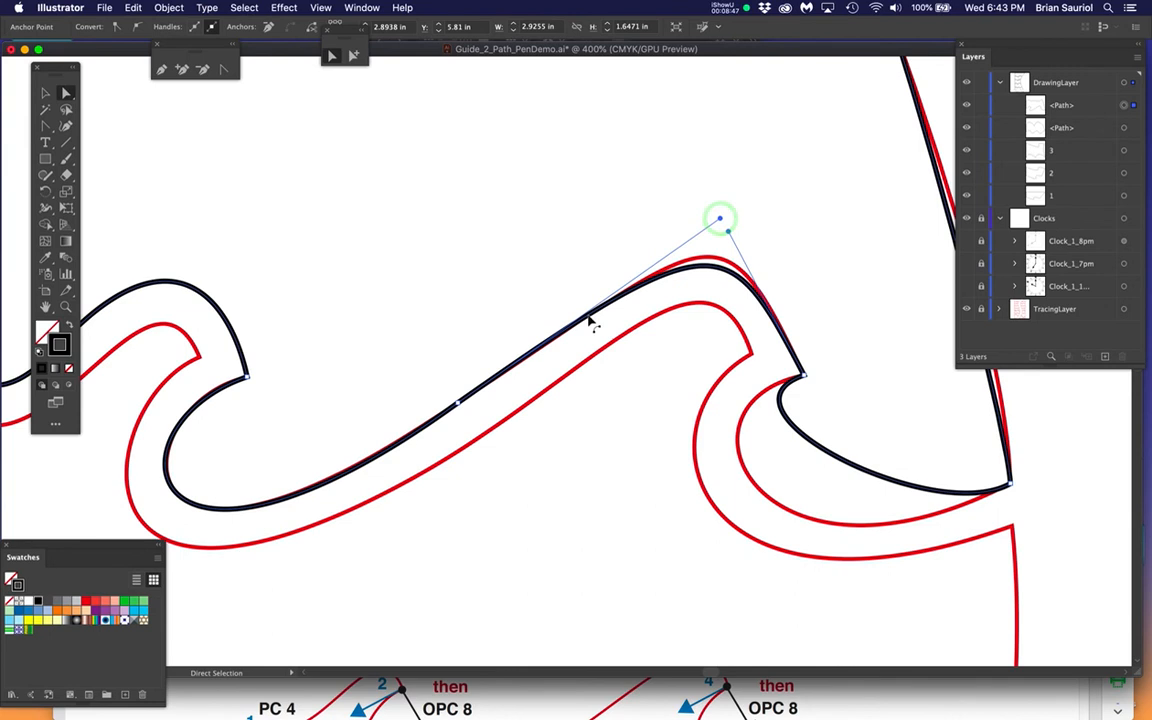
pyautogui.scroll(1, 552, 364)
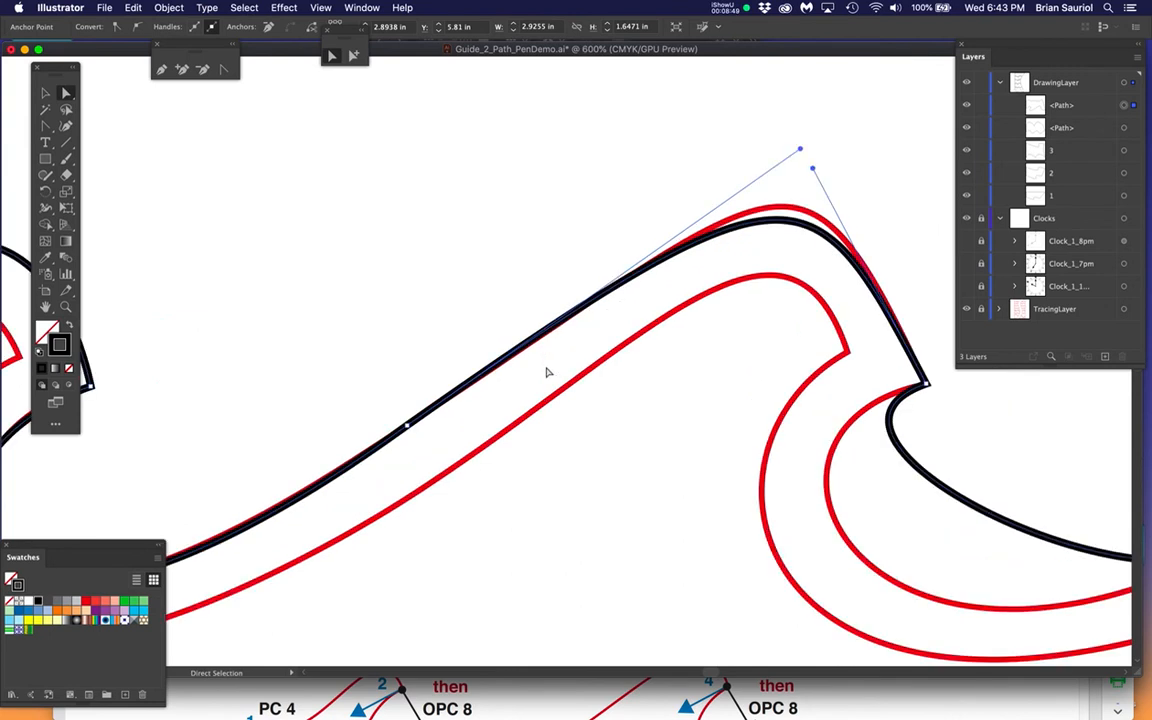
pyautogui.press('space')
pyautogui.moveTo(548, 363); pyautogui.dragTo(494, 357)
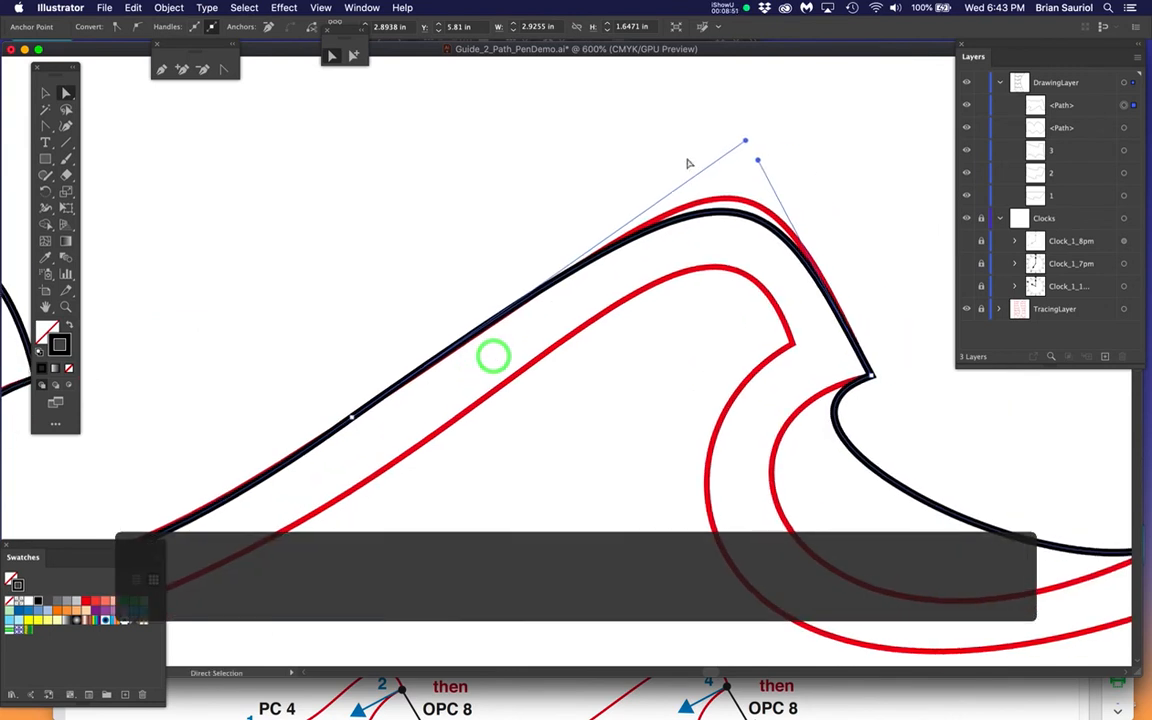
pyautogui.moveTo(745, 143); pyautogui.dragTo(734, 150)
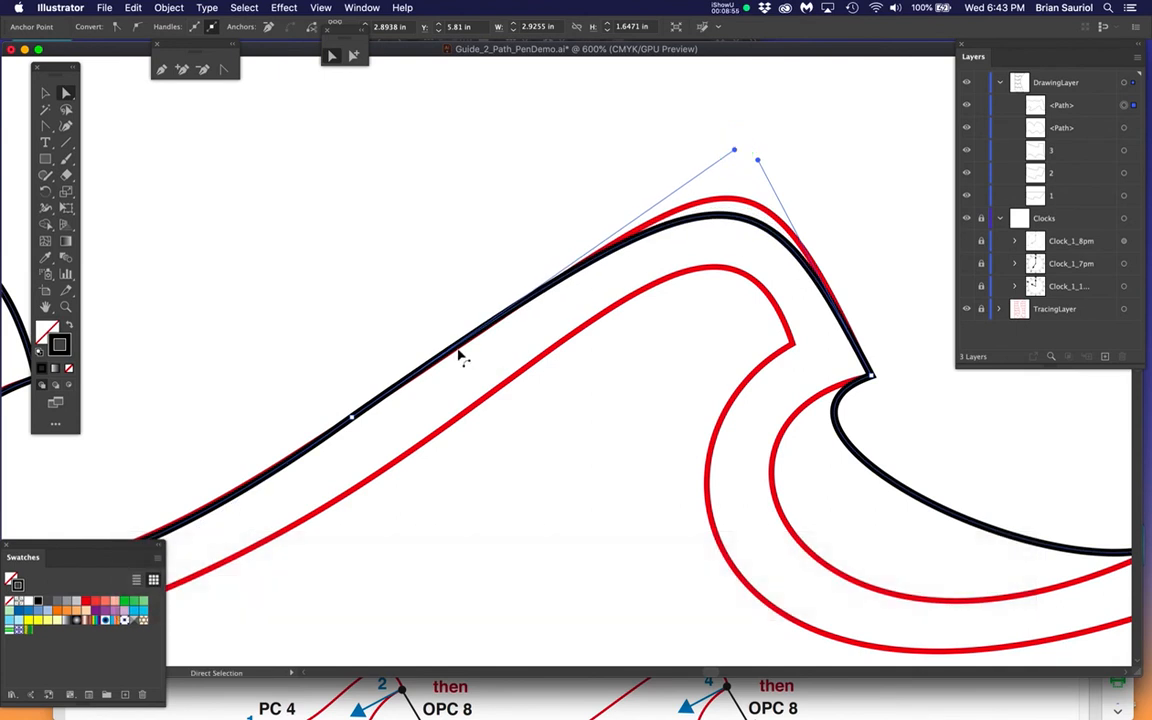
# Step: Extend the second wave tip's upper handle and trim the opposite slope handle until the black crest covers the red guide
pyautogui.click(459, 344)
pyautogui.moveTo(759, 163)
pyautogui.mouseDown()
pyautogui.moveTo(746, 119)
pyautogui.moveTo(725, 152)
pyautogui.moveTo(738, 160)
pyautogui.mouseUp()
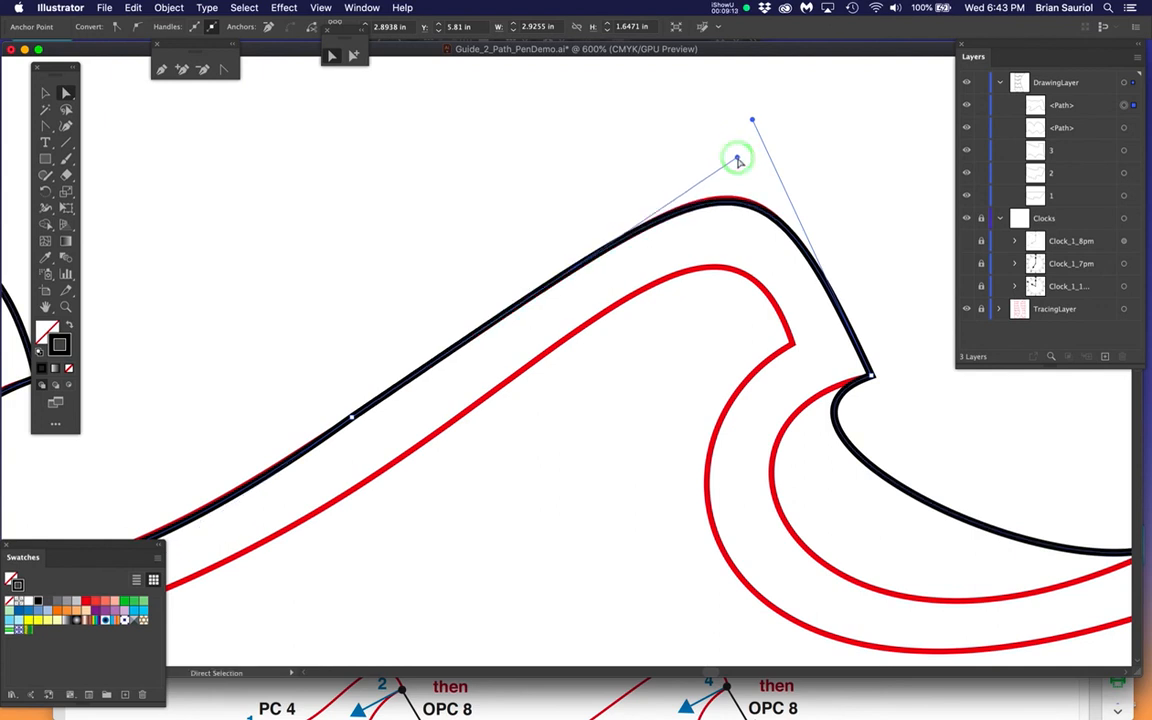
pyautogui.moveTo(753, 123); pyautogui.dragTo(749, 112)
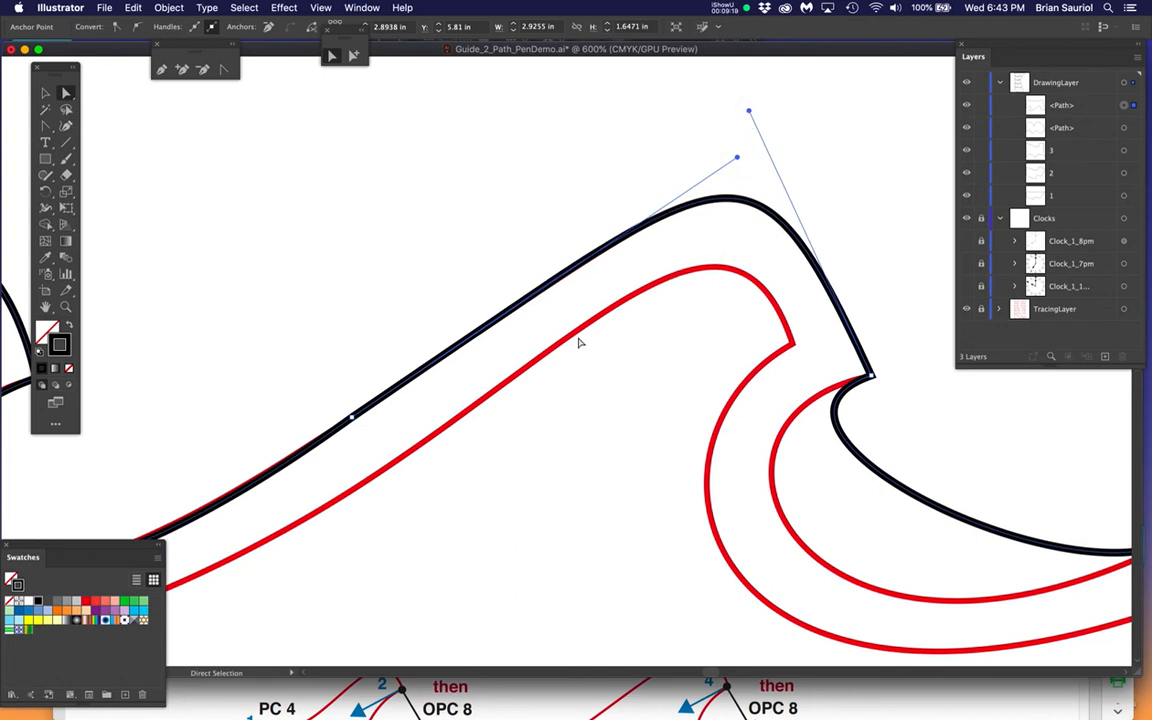
pyautogui.scroll(-1, 578, 343)
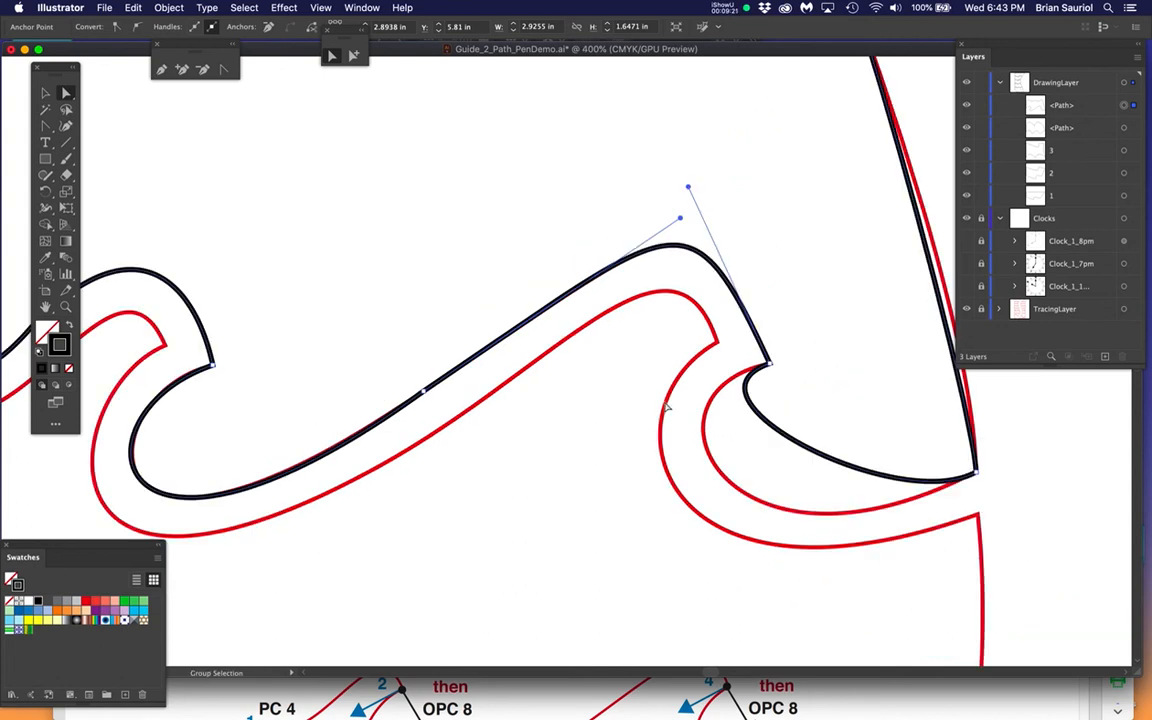
# Step: Extend the handles at the second wave tip and the lower corner anchor until the last trough follows the inner red curve
pyautogui.moveTo(689, 414); pyautogui.dragTo(625, 290)
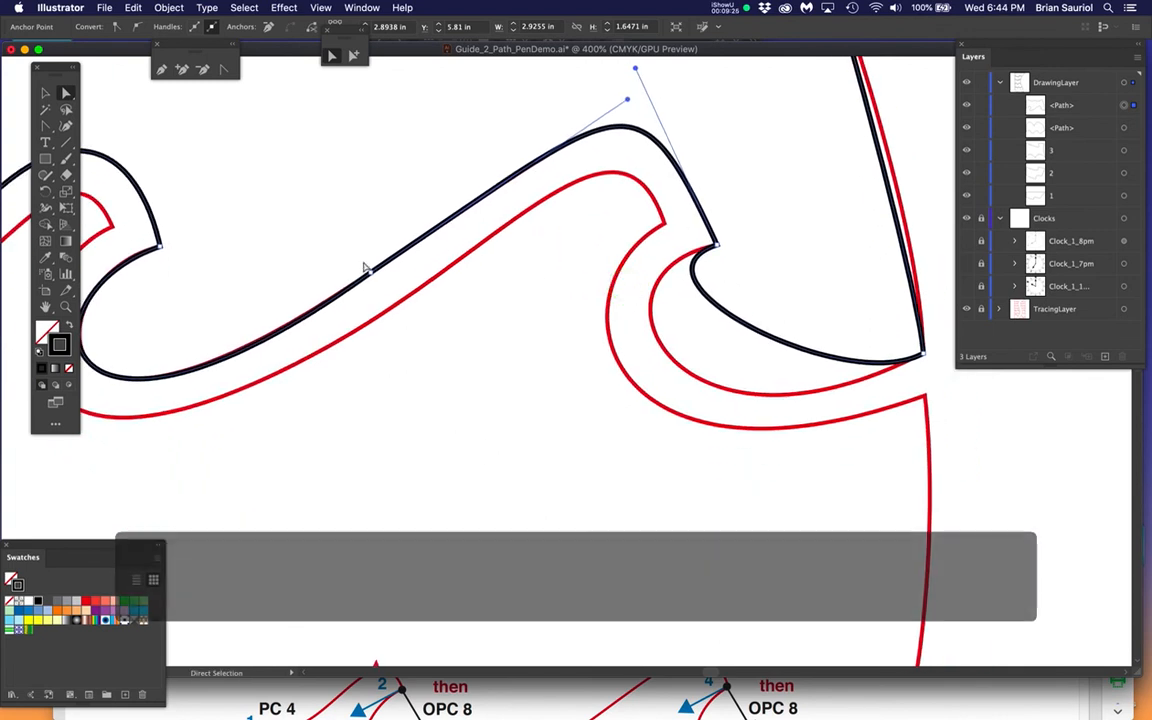
pyautogui.click(369, 271)
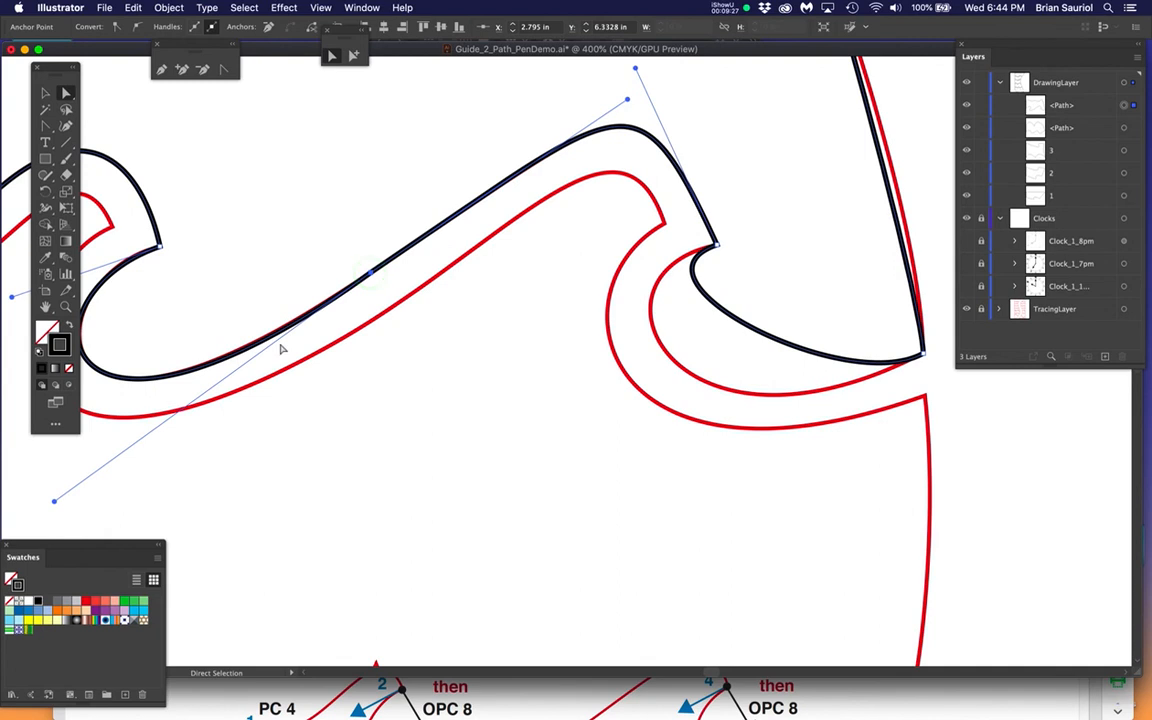
pyautogui.moveTo(731, 366); pyautogui.dragTo(589, 366)
pyautogui.click(577, 251)
pyautogui.moveTo(577, 251); pyautogui.dragTo(414, 291)
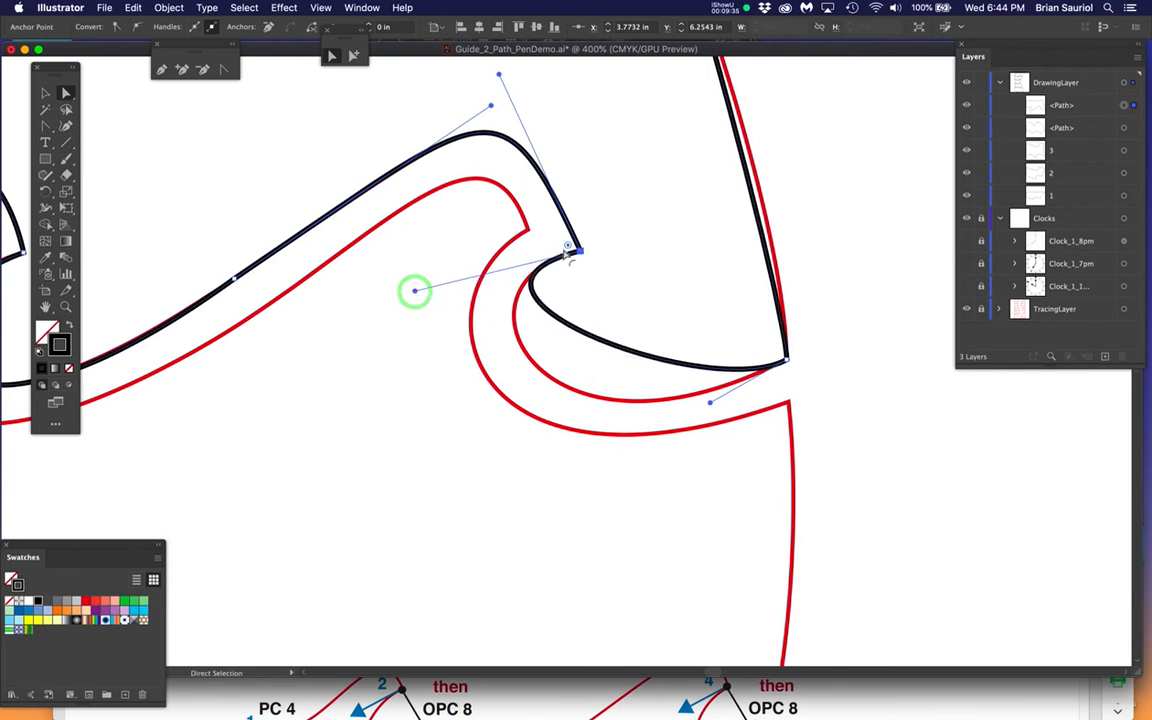
pyautogui.moveTo(711, 405); pyautogui.dragTo(561, 483)
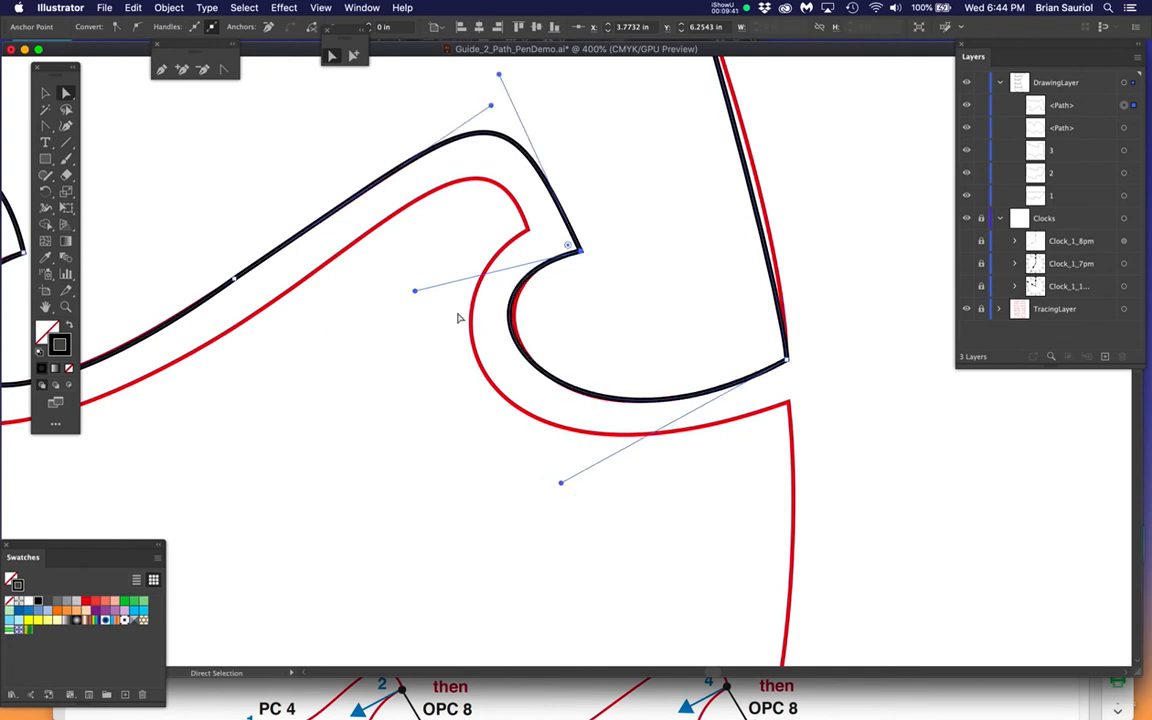
pyautogui.moveTo(416, 293); pyautogui.dragTo(425, 293)
pyautogui.moveTo(560, 482); pyautogui.dragTo(555, 481)
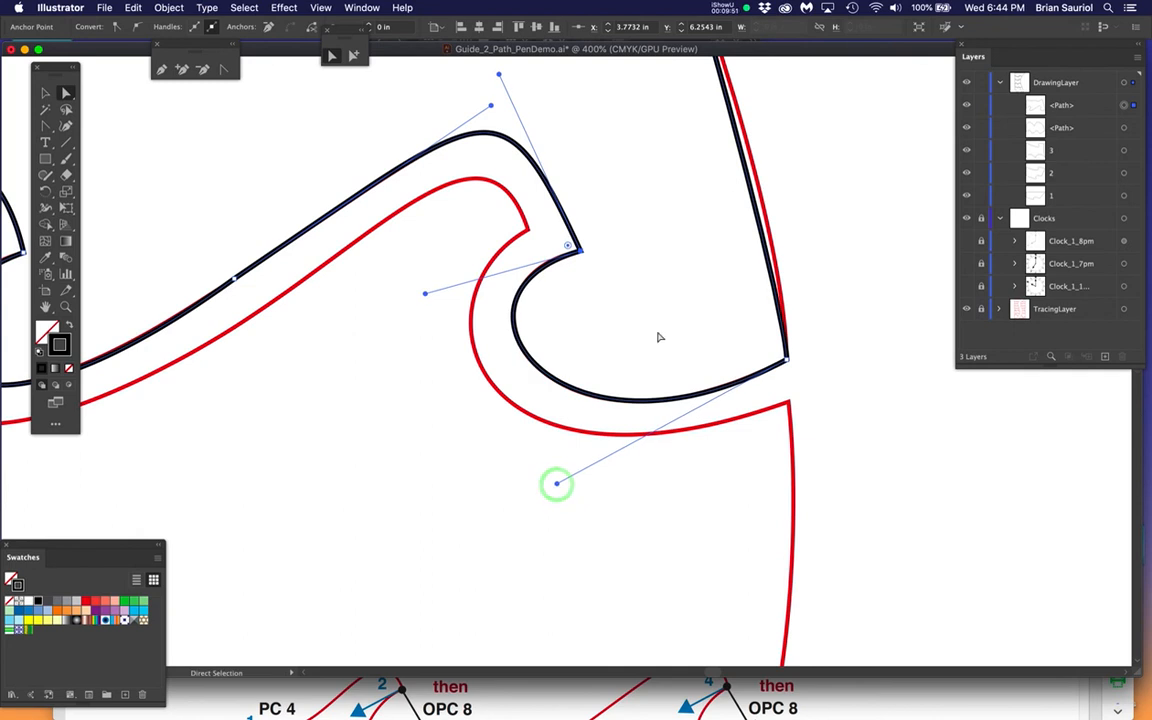
# Step: Lengthen the lower corner anchor's upward handle and nudge the upper anchor's handle to bow the long side onto the red guide
pyautogui.moveTo(590, 386); pyautogui.dragTo(482, 515)
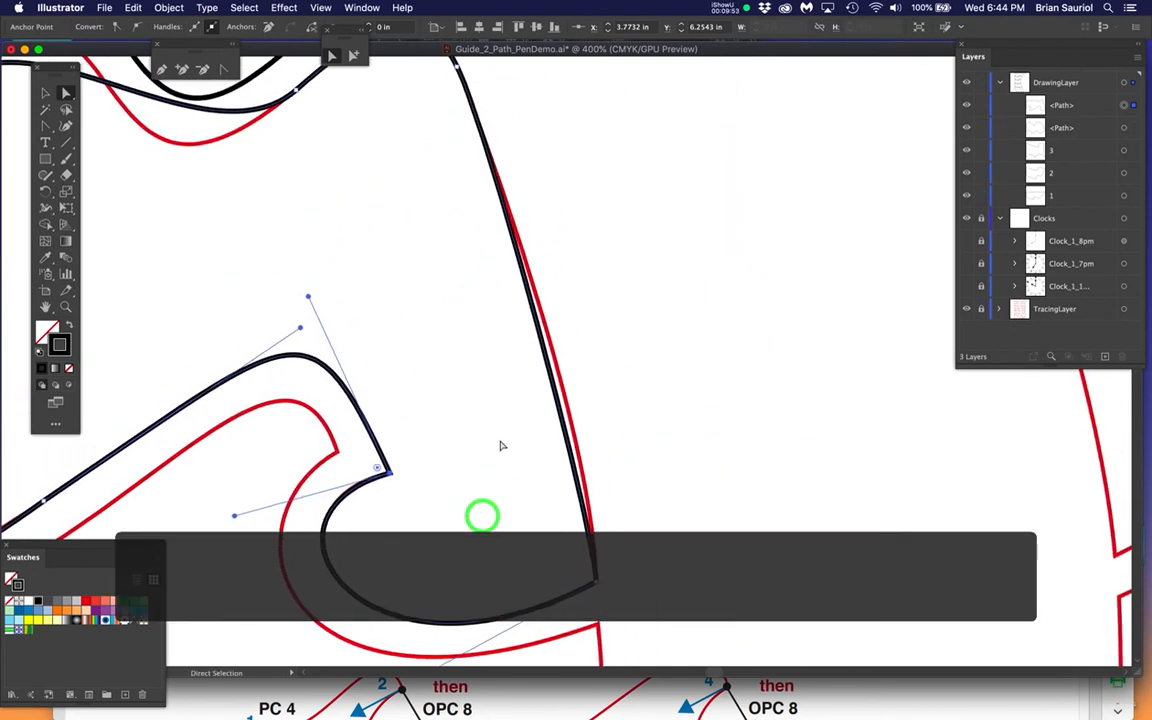
pyautogui.scroll(-1, 504, 445)
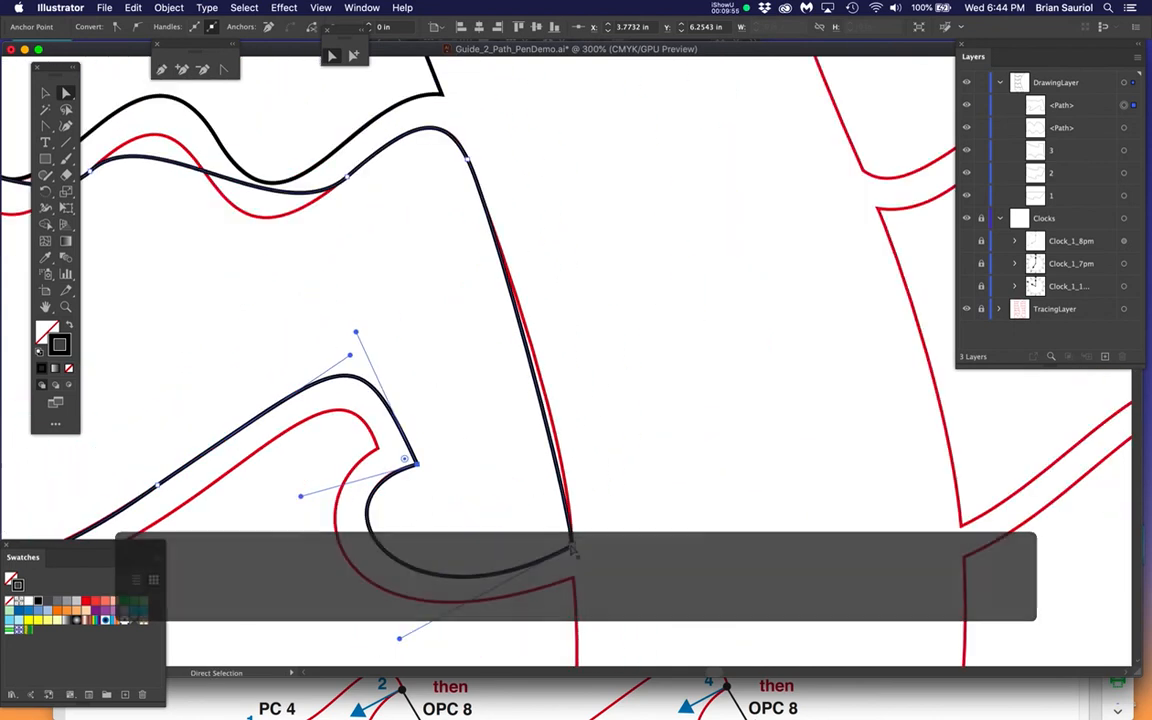
pyautogui.click(571, 543)
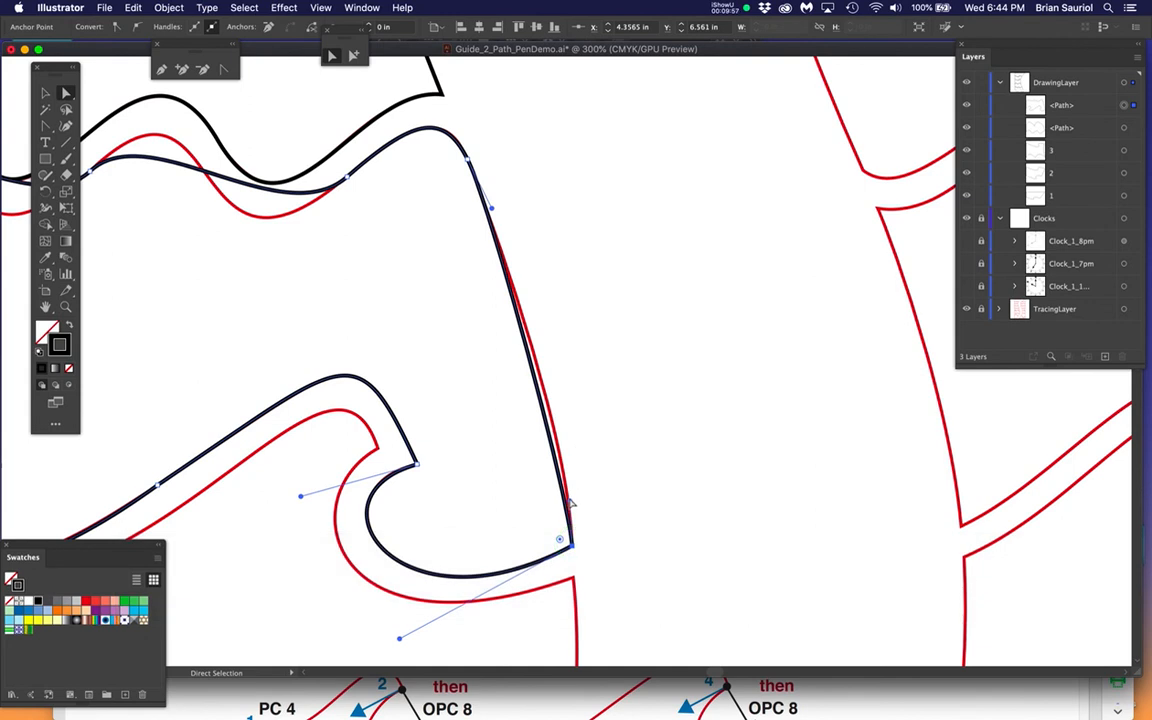
pyautogui.click(569, 407)
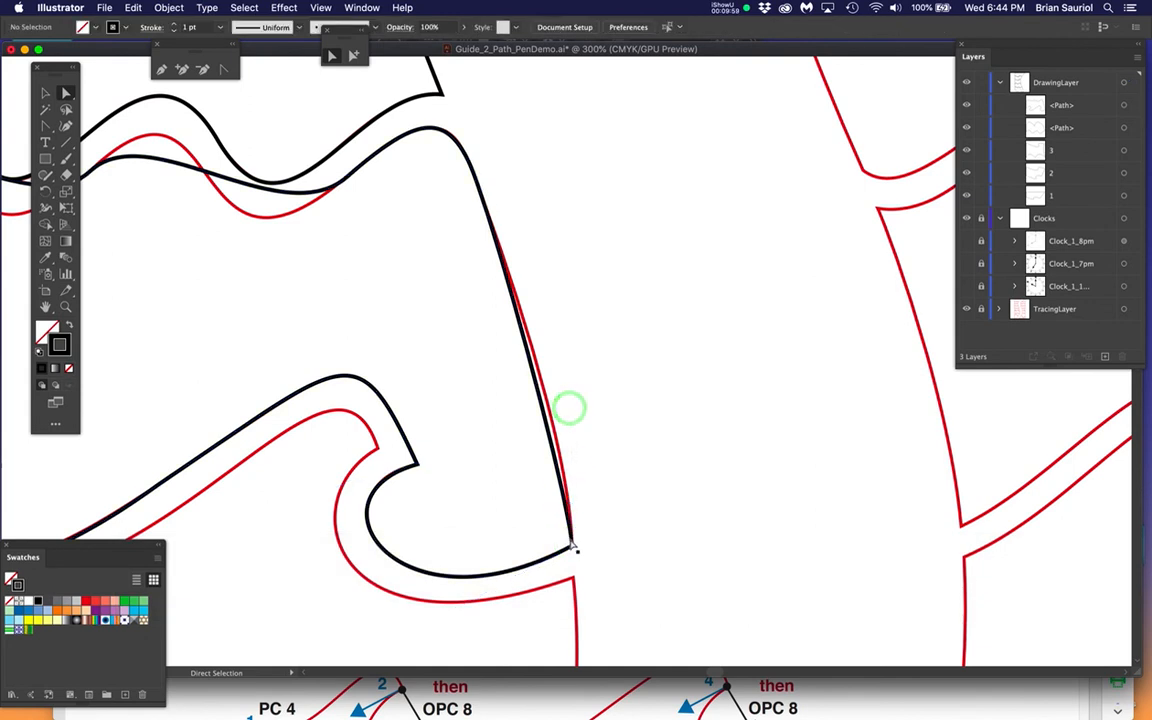
pyautogui.click(572, 545)
pyautogui.scroll(1, 573, 538)
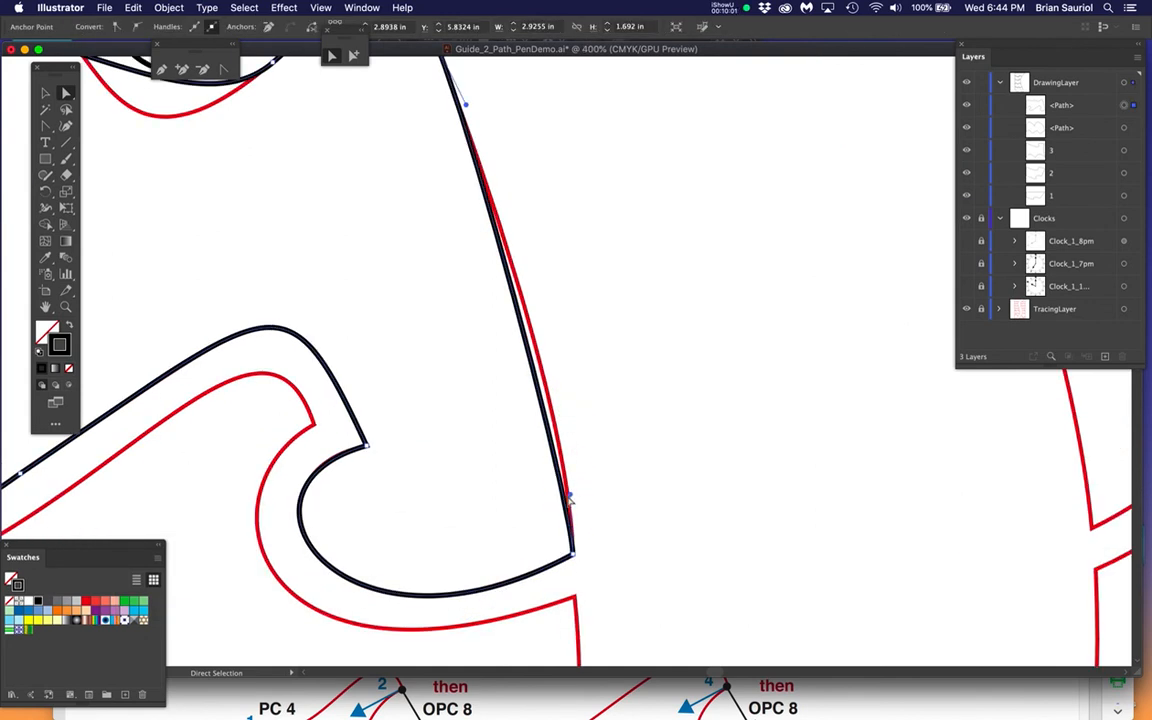
pyautogui.moveTo(571, 497); pyautogui.dragTo(570, 410)
pyautogui.press('space')
pyautogui.moveTo(594, 257); pyautogui.dragTo(666, 339)
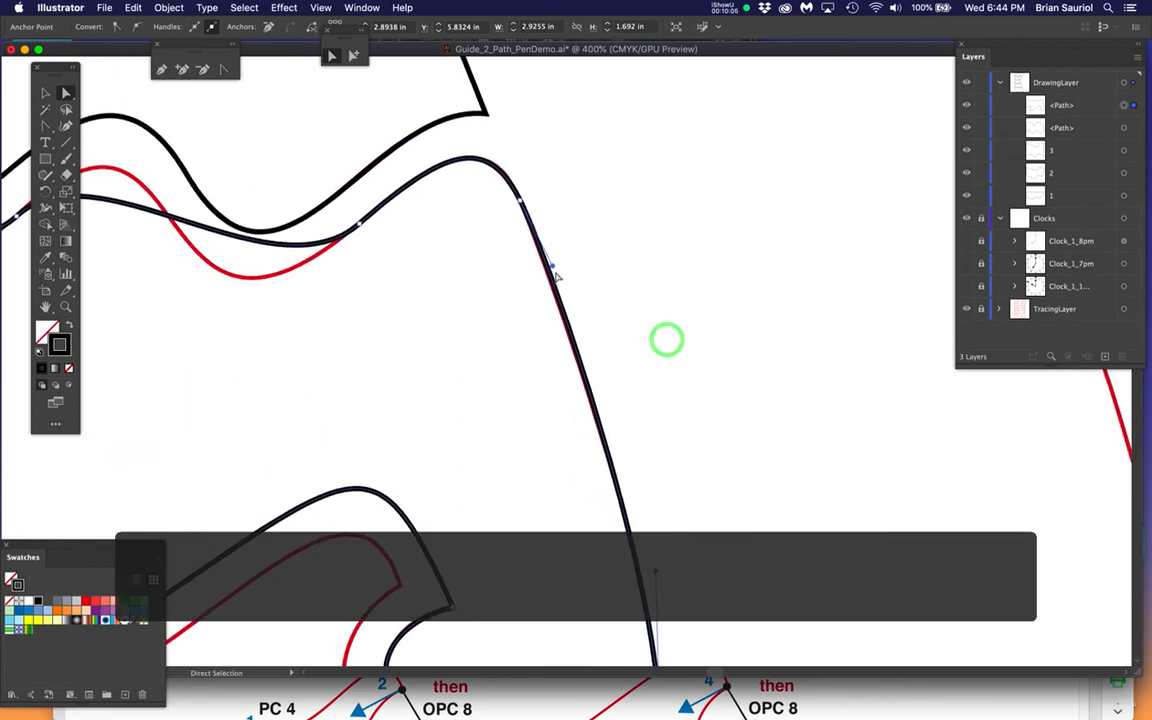
pyautogui.click(551, 265)
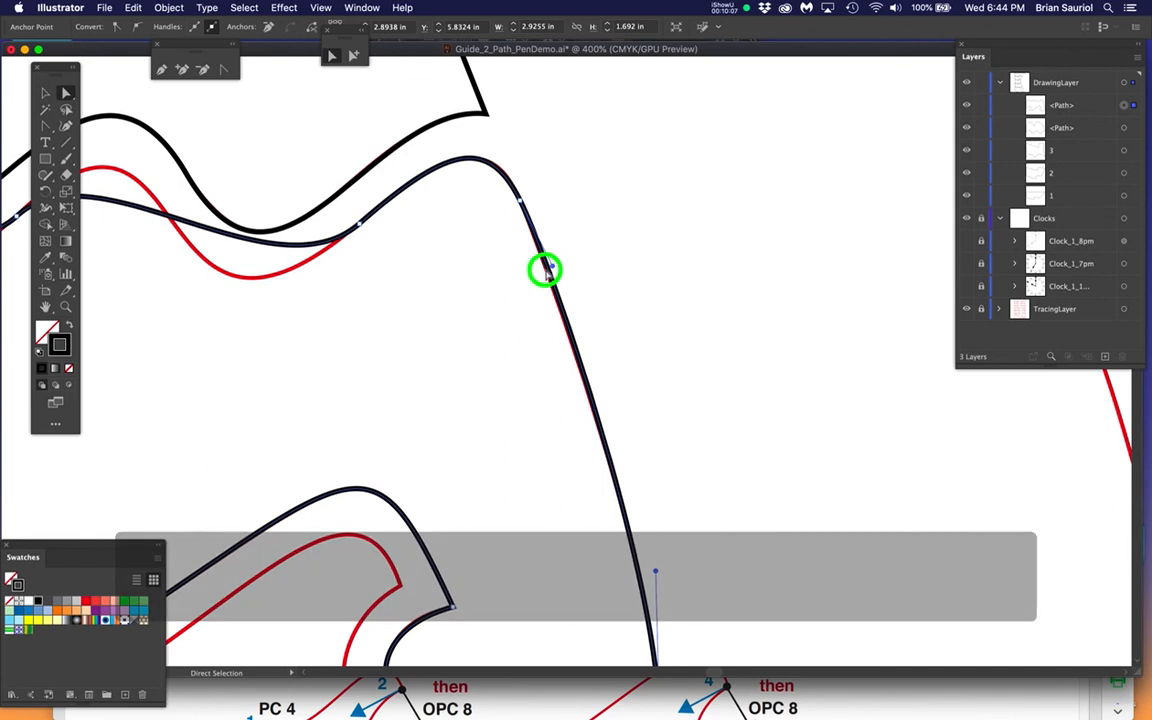
pyautogui.moveTo(551, 265); pyautogui.dragTo(548, 266)
# Step: With the Anchor Point tool, extend the facing handles on either side of the top edge's last full crest and trough
pyautogui.moveTo(447, 288); pyautogui.dragTo(589, 290)
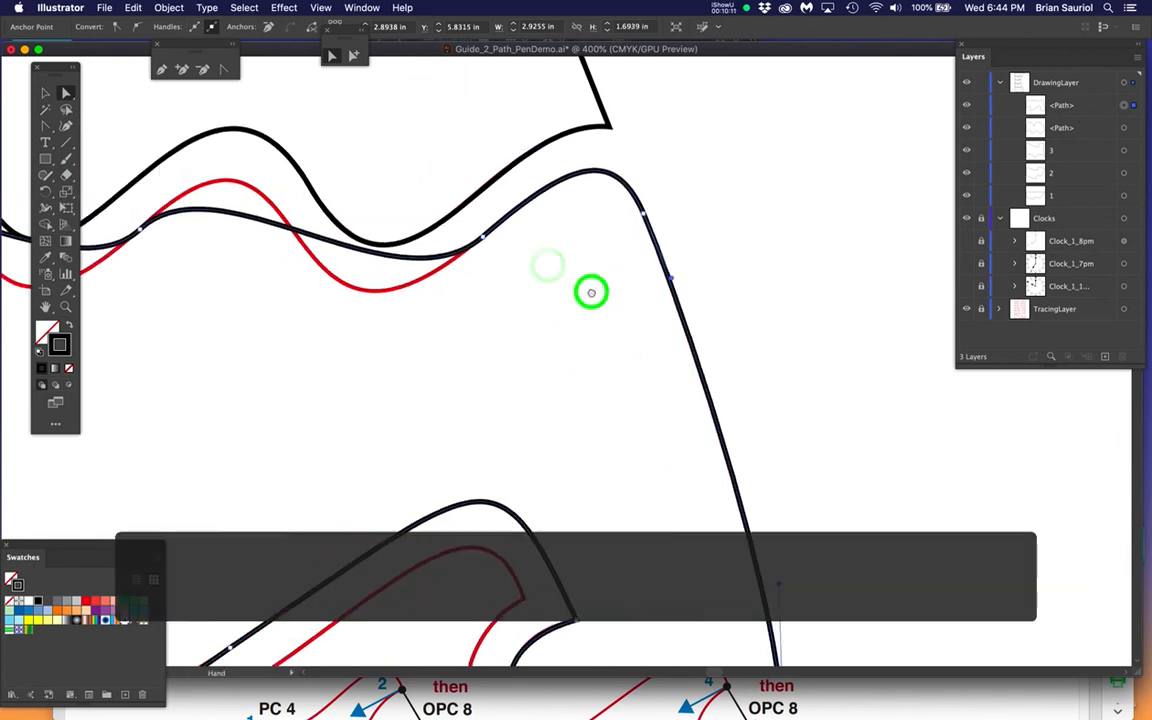
pyautogui.click(504, 239)
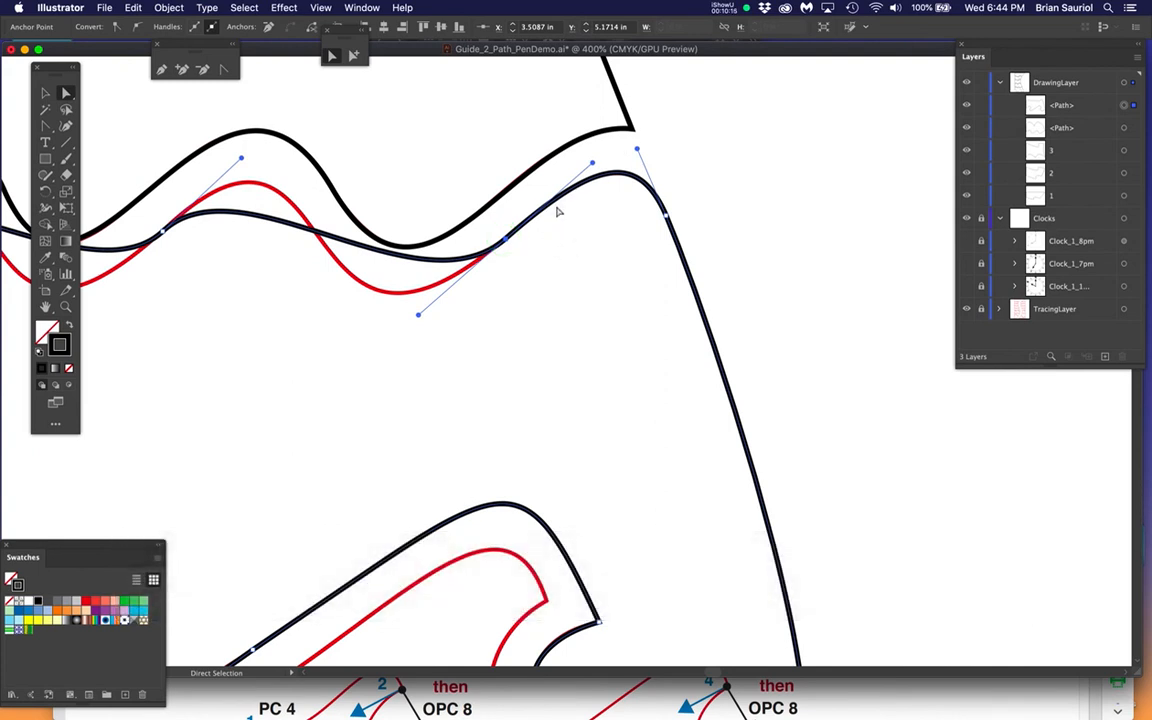
pyautogui.moveTo(582, 311); pyautogui.dragTo(668, 296)
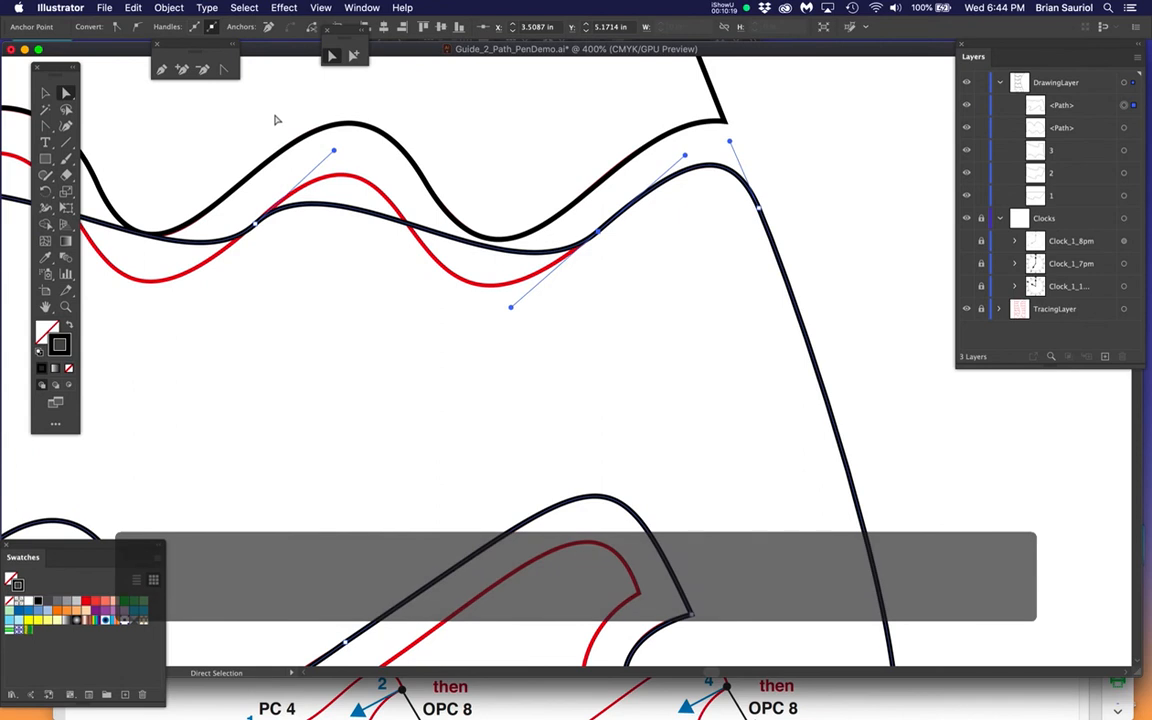
pyautogui.click(224, 68)
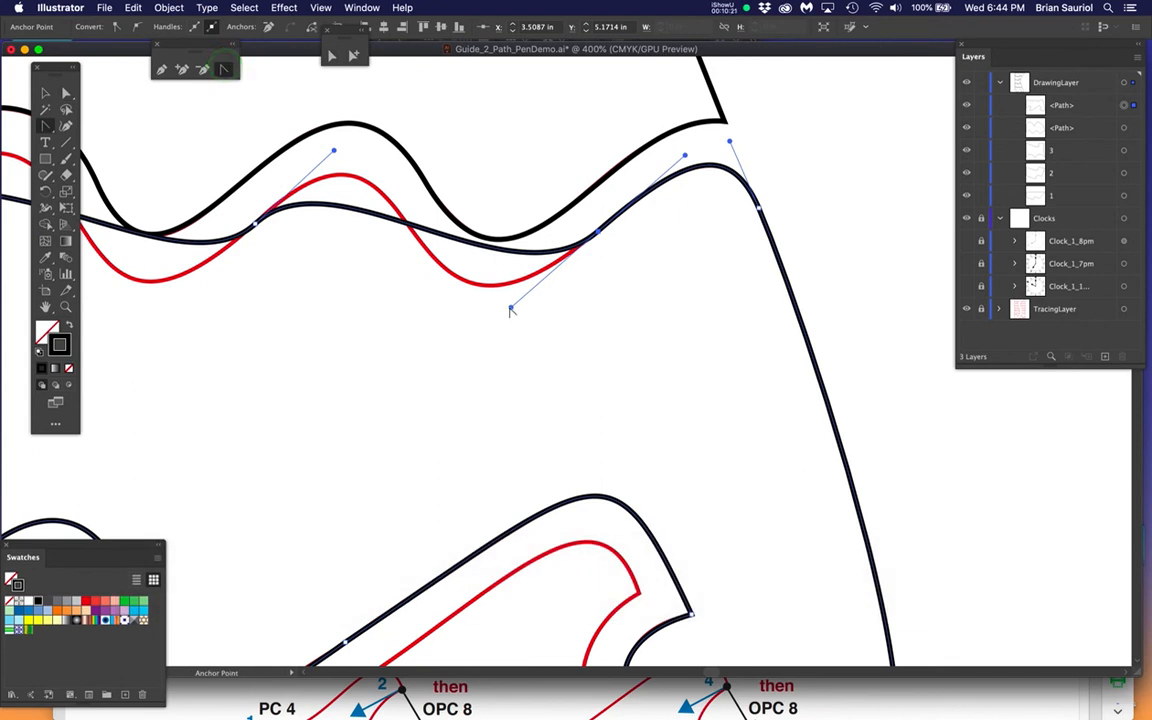
pyautogui.moveTo(511, 310); pyautogui.dragTo(446, 376)
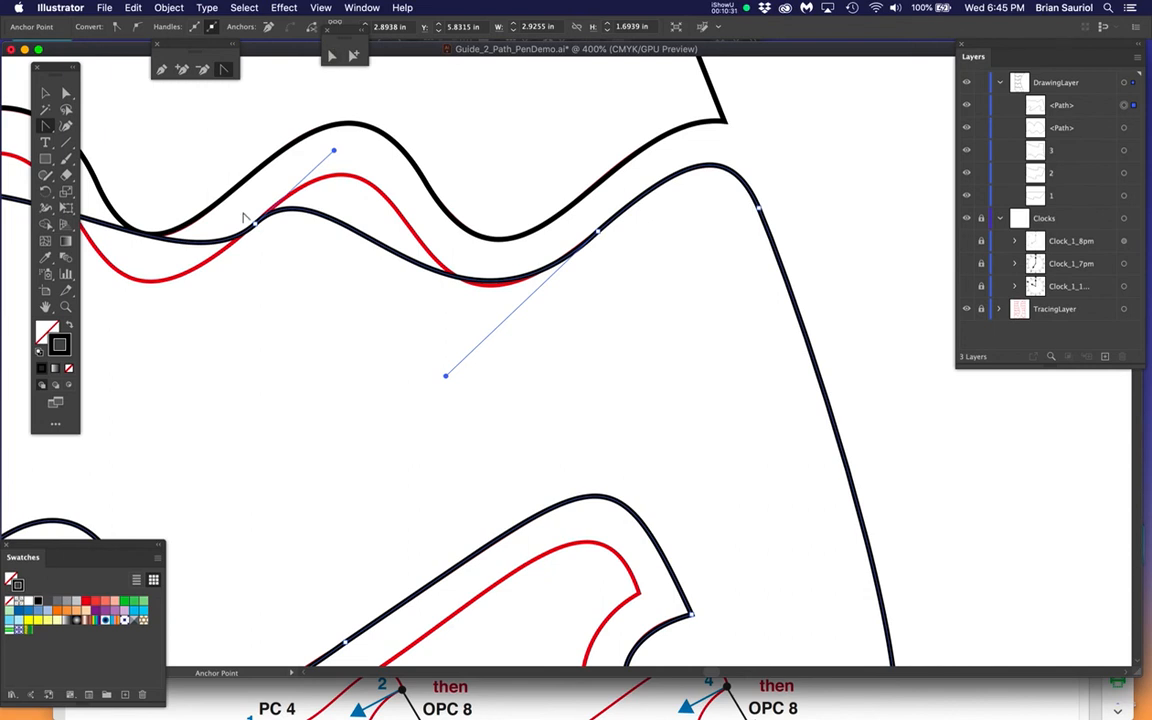
pyautogui.moveTo(334, 152); pyautogui.dragTo(381, 101)
# Step: With Direct Selection, lengthen the trough-side handle of that top-edge segment to bring the black curve down to the red trough
pyautogui.click(332, 54)
pyautogui.click(356, 141)
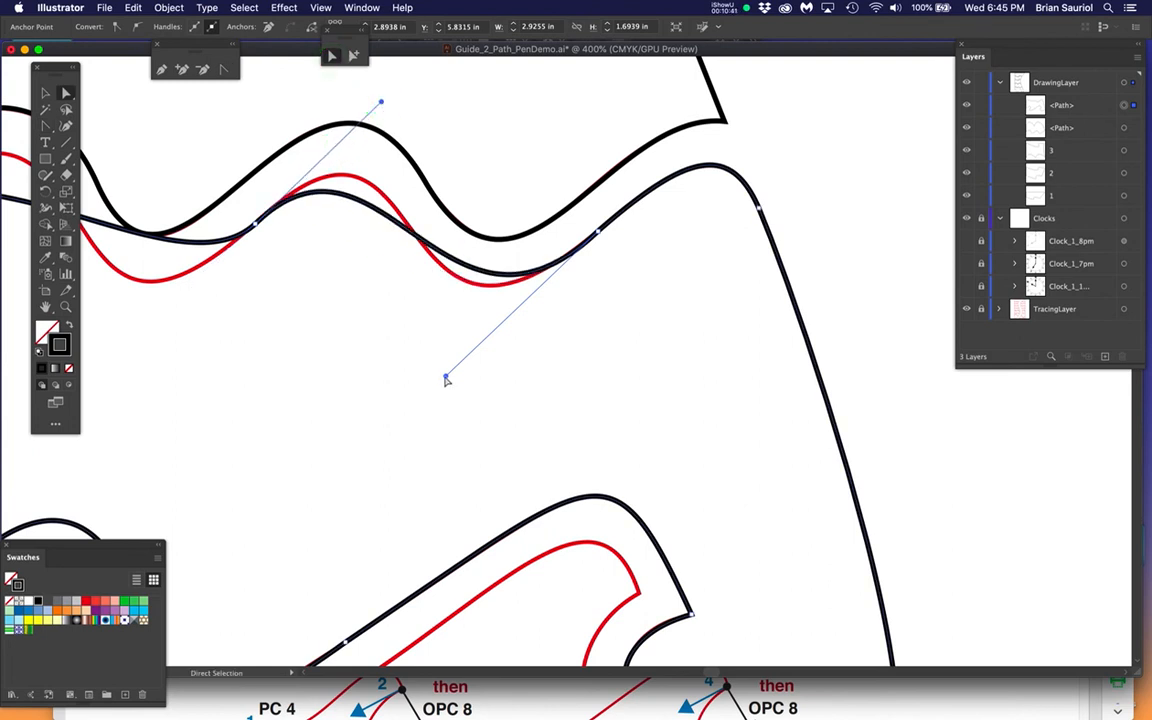
pyautogui.moveTo(447, 378); pyautogui.dragTo(419, 402)
pyautogui.moveTo(381, 335); pyautogui.dragTo(416, 411)
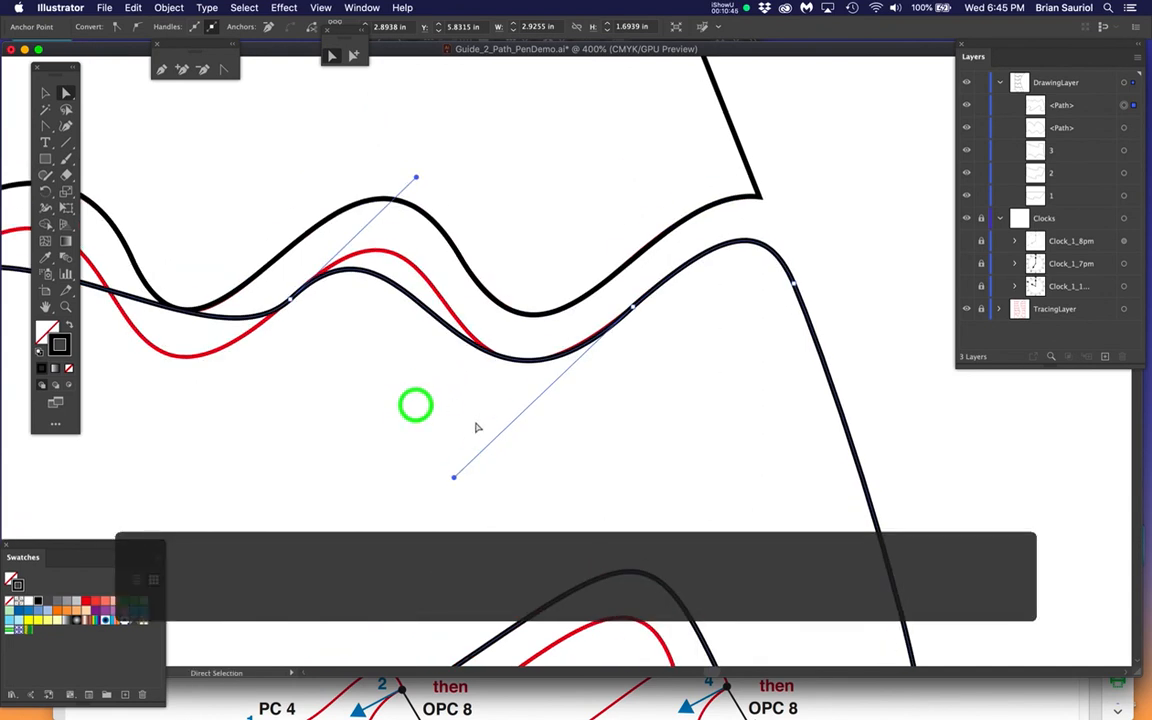
pyautogui.click(453, 478)
pyautogui.moveTo(453, 478); pyautogui.dragTo(450, 476)
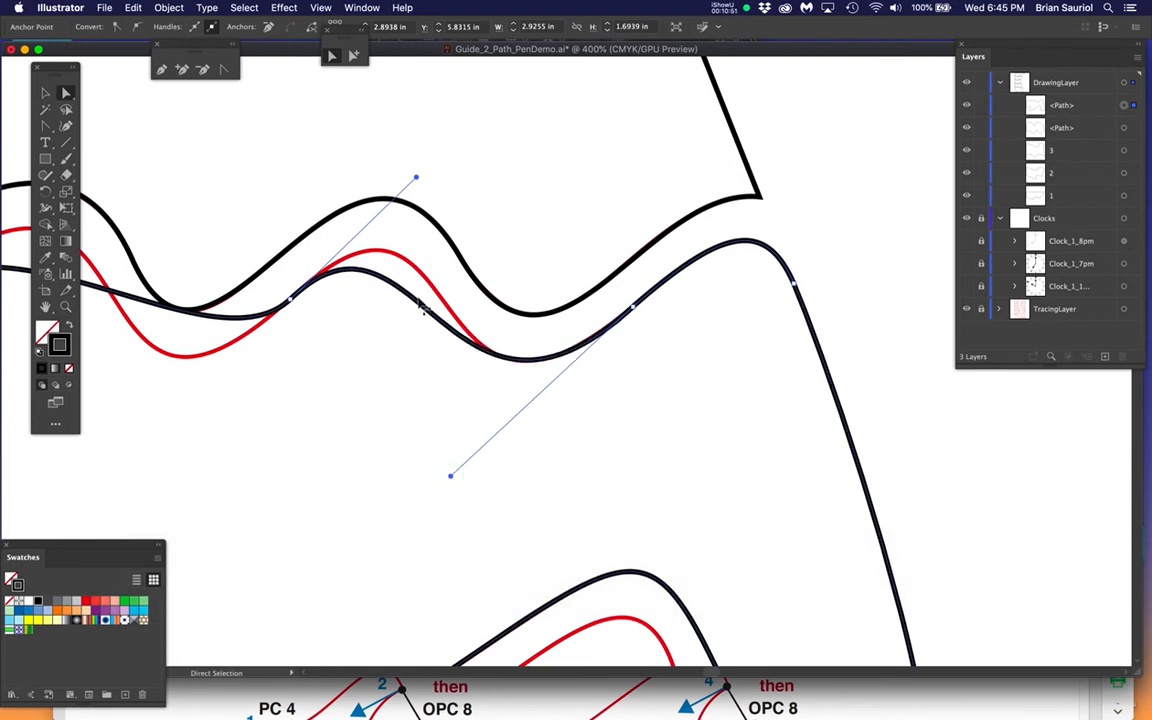
# Step: Lengthen the segment's crest-side handle upward until the black crest reaches the red crest
pyautogui.moveTo(416, 178); pyautogui.dragTo(452, 150)
pyautogui.click(347, 293)
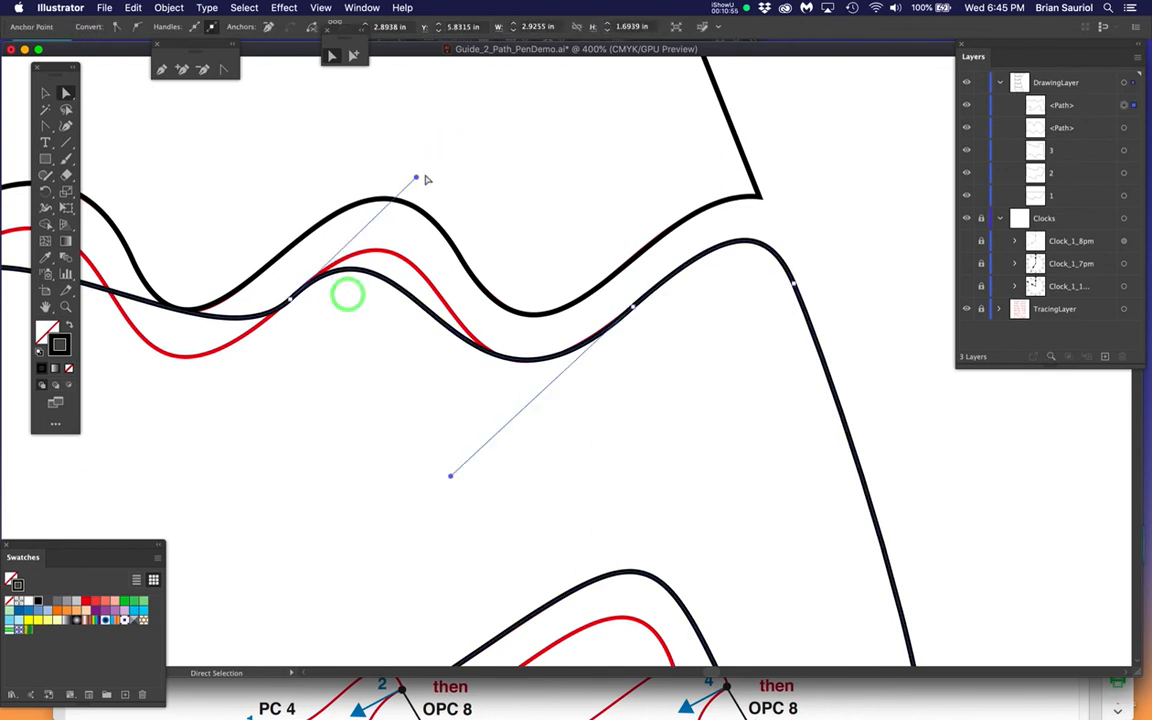
pyautogui.moveTo(417, 180); pyautogui.dragTo(460, 133)
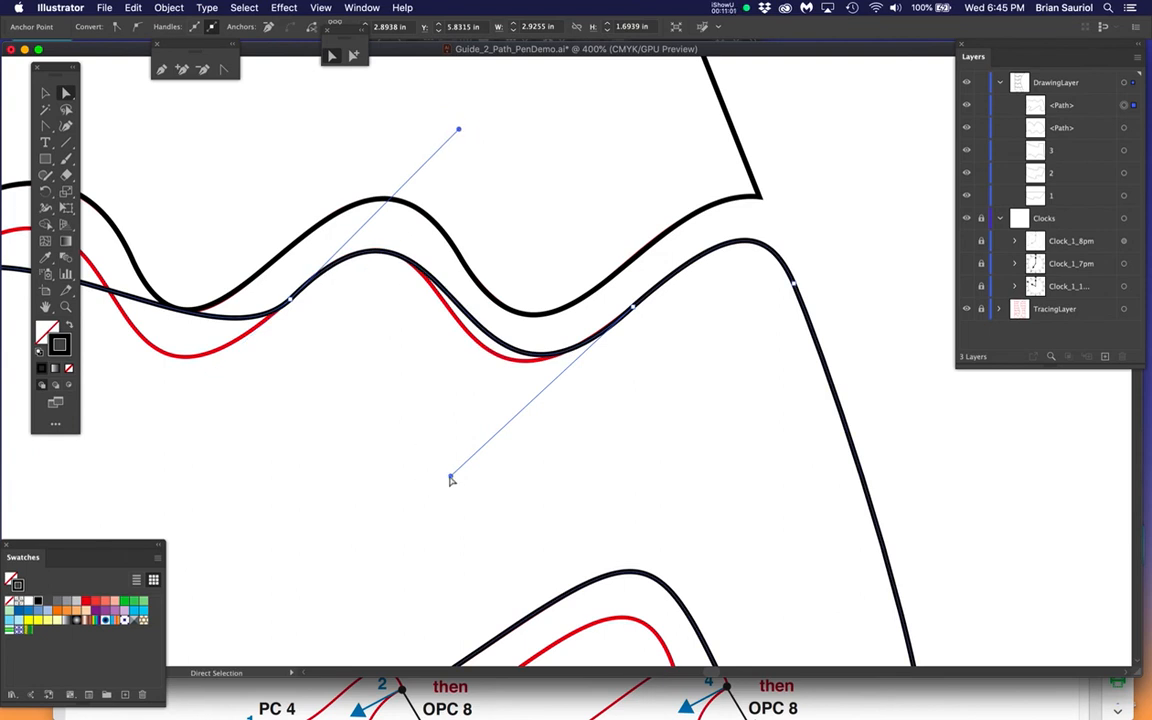
# Step: Fine-tune the crest-side and trough-side handles of the top edge's last full wave until the black curve sits on the red guide
pyautogui.moveTo(451, 479); pyautogui.dragTo(426, 494)
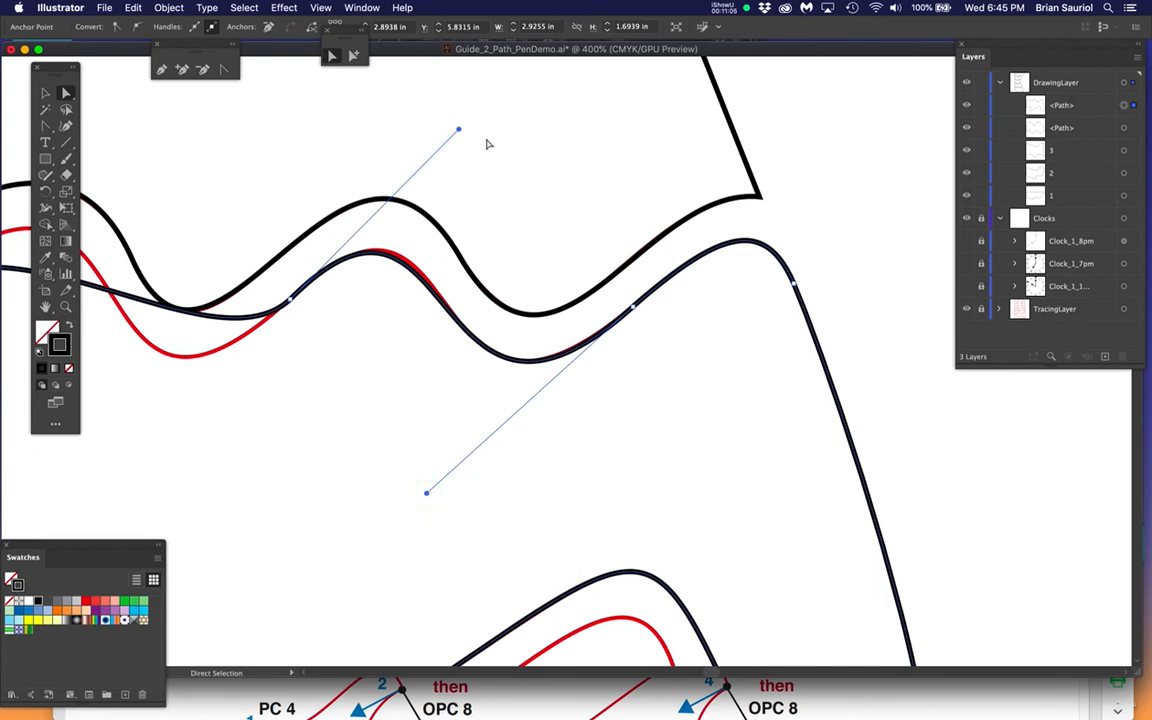
pyautogui.moveTo(460, 132); pyautogui.dragTo(465, 125)
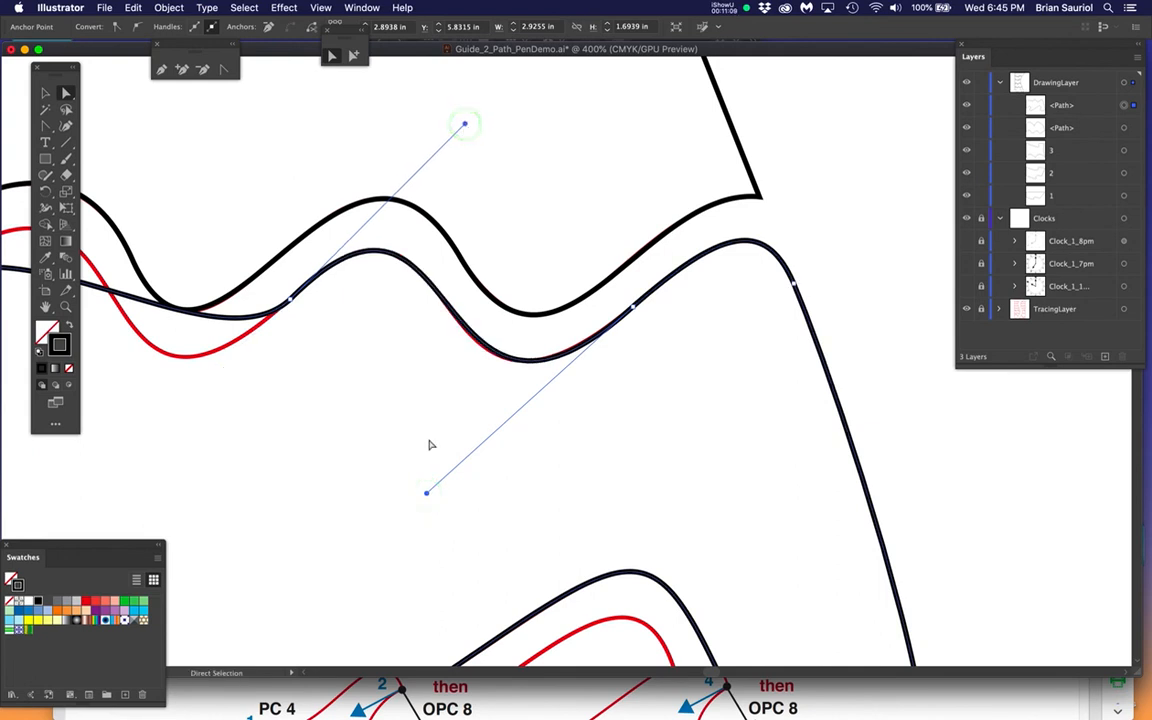
pyautogui.moveTo(427, 497); pyautogui.dragTo(421, 496)
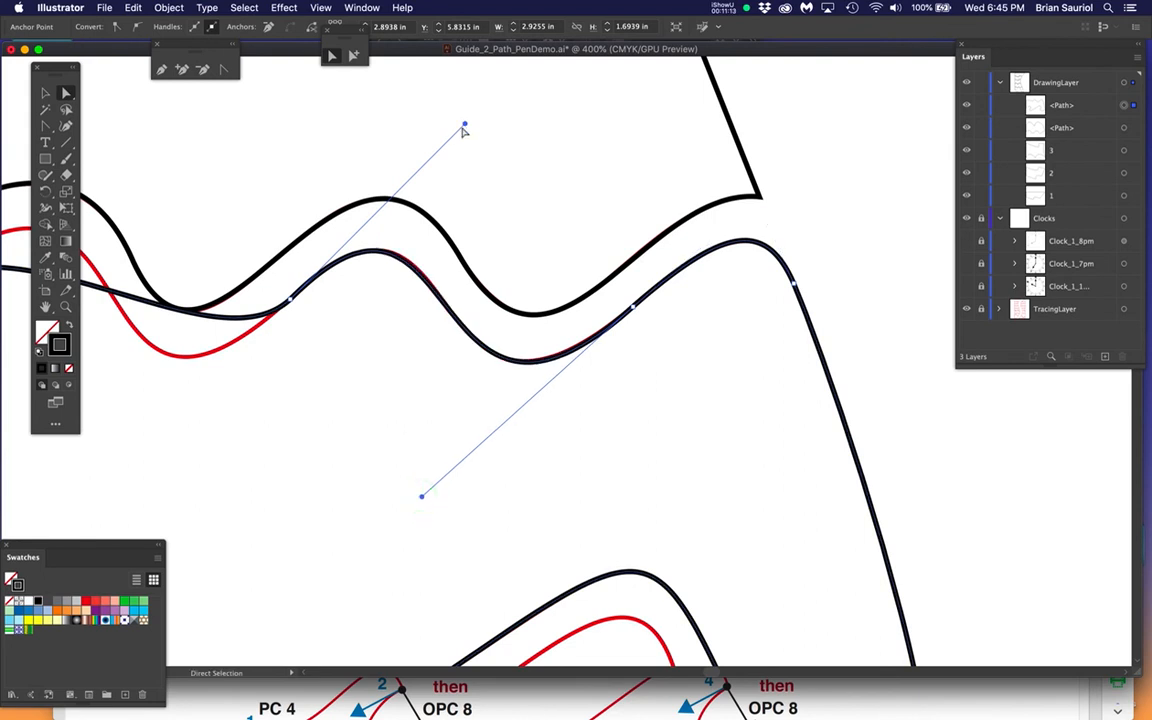
pyautogui.moveTo(466, 125); pyautogui.dragTo(473, 119)
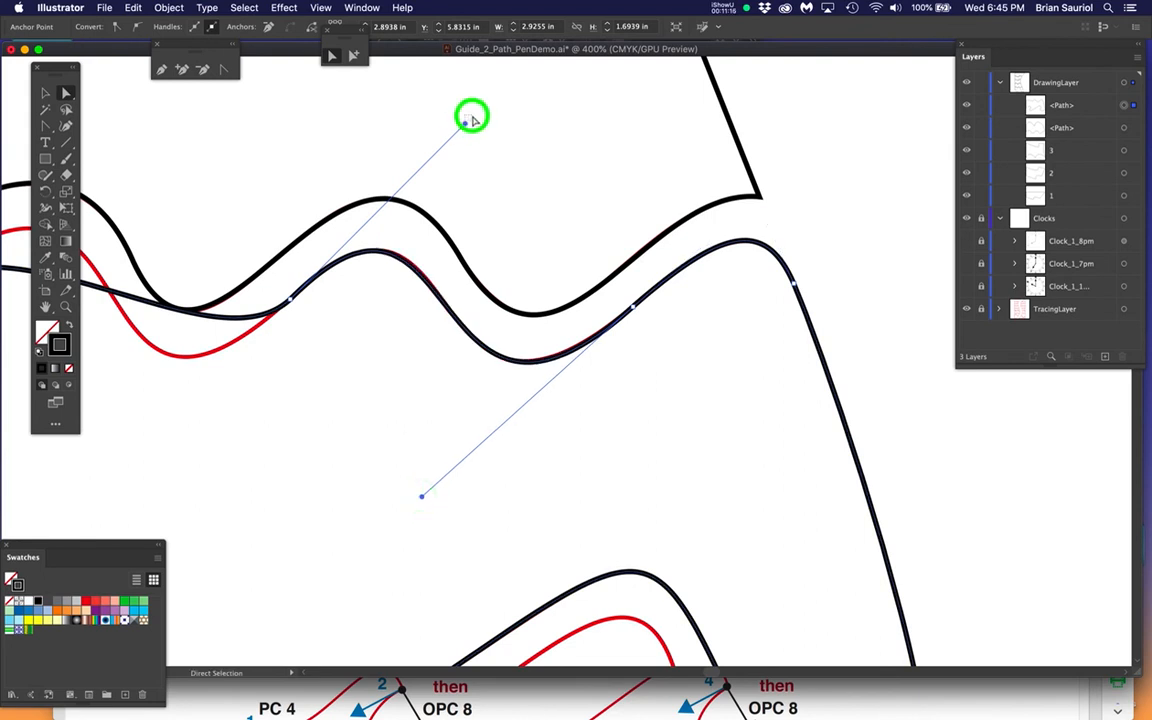
pyautogui.click(472, 117)
pyautogui.click(376, 253)
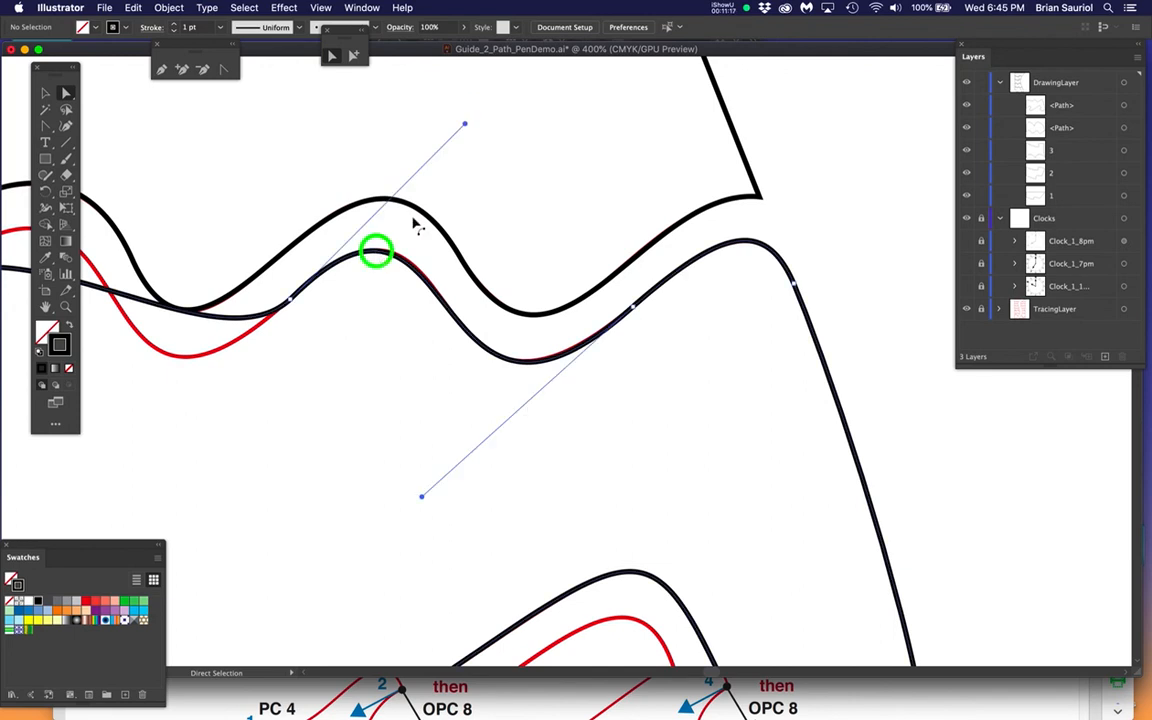
pyautogui.click(468, 121)
pyautogui.moveTo(469, 121); pyautogui.dragTo(470, 119)
pyautogui.moveTo(421, 498); pyautogui.dragTo(418, 500)
# Step: Lengthen the facing handles of the top edge's first wave, from the corner anchor and the next anchor, to match the red crest
pyautogui.press('space')
pyautogui.moveTo(360, 401); pyautogui.dragTo(702, 363)
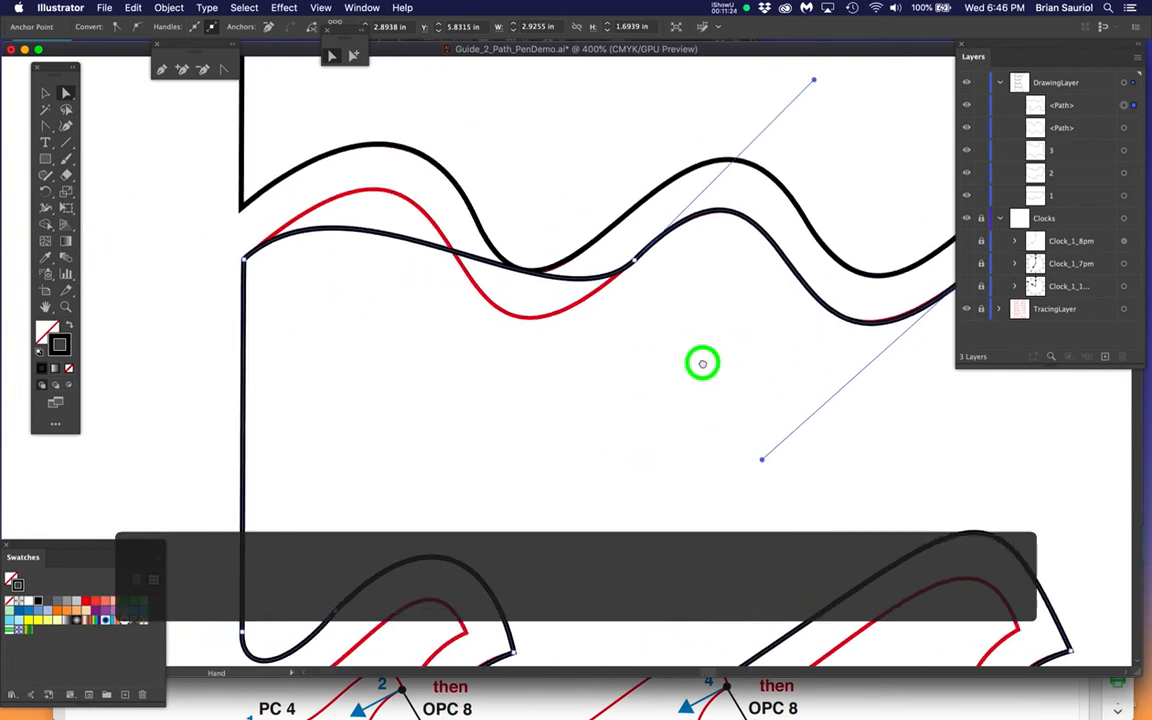
pyautogui.click(635, 262)
pyautogui.moveTo(555, 336); pyautogui.dragTo(456, 439)
pyautogui.moveTo(351, 163); pyautogui.dragTo(479, 277)
# Step: Lengthen and fine-tune the first wave's two handles until its crest and trough follow the red guide, and deselect the path
pyautogui.press('space')
pyautogui.moveTo(541, 413); pyautogui.dragTo(553, 296)
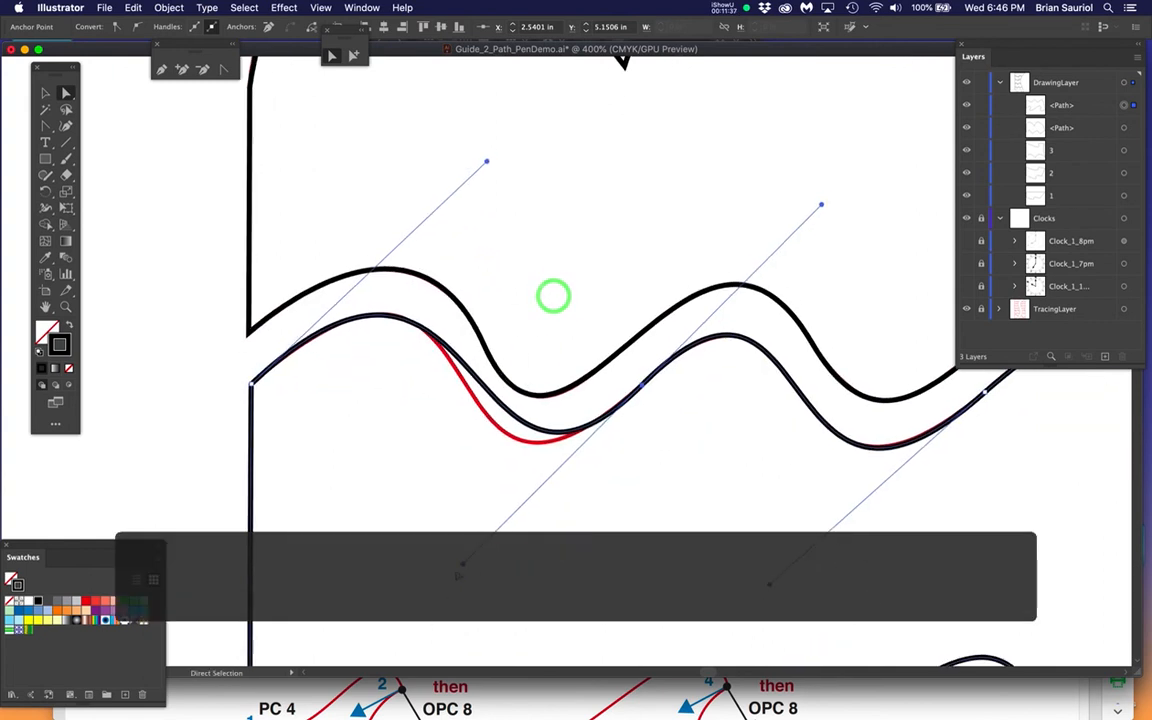
pyautogui.moveTo(462, 563); pyautogui.dragTo(435, 591)
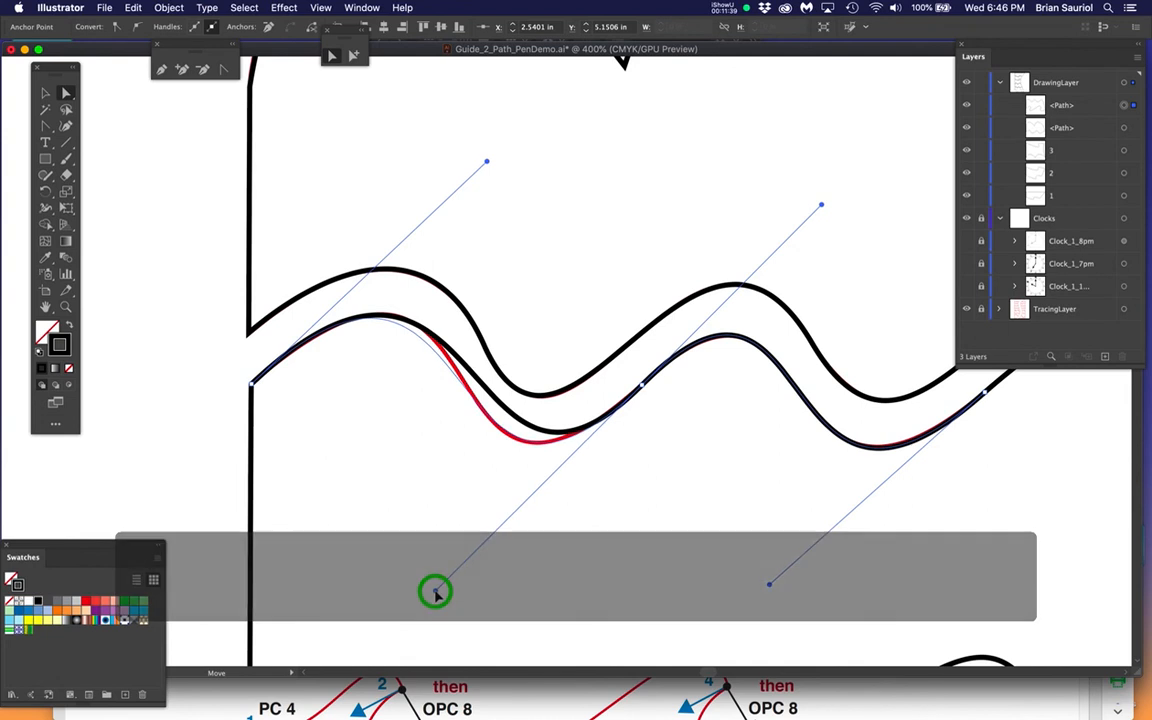
pyautogui.moveTo(436, 593); pyautogui.dragTo(428, 597)
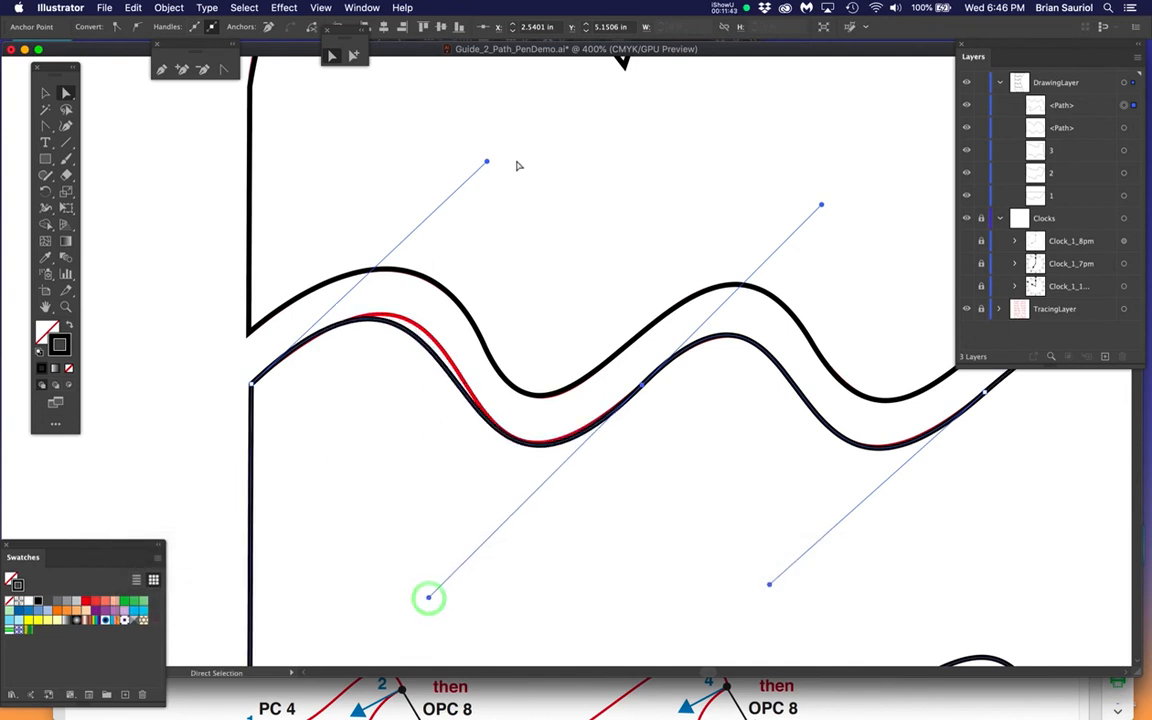
pyautogui.moveTo(487, 164); pyautogui.dragTo(507, 148)
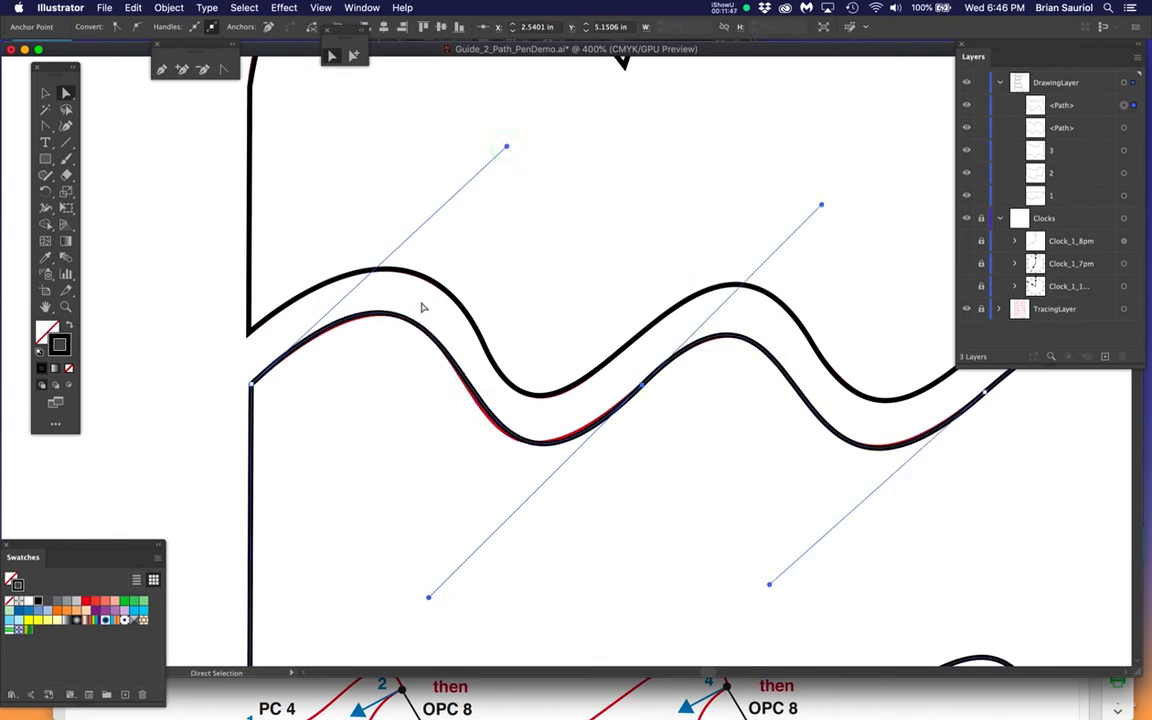
pyautogui.click(507, 149)
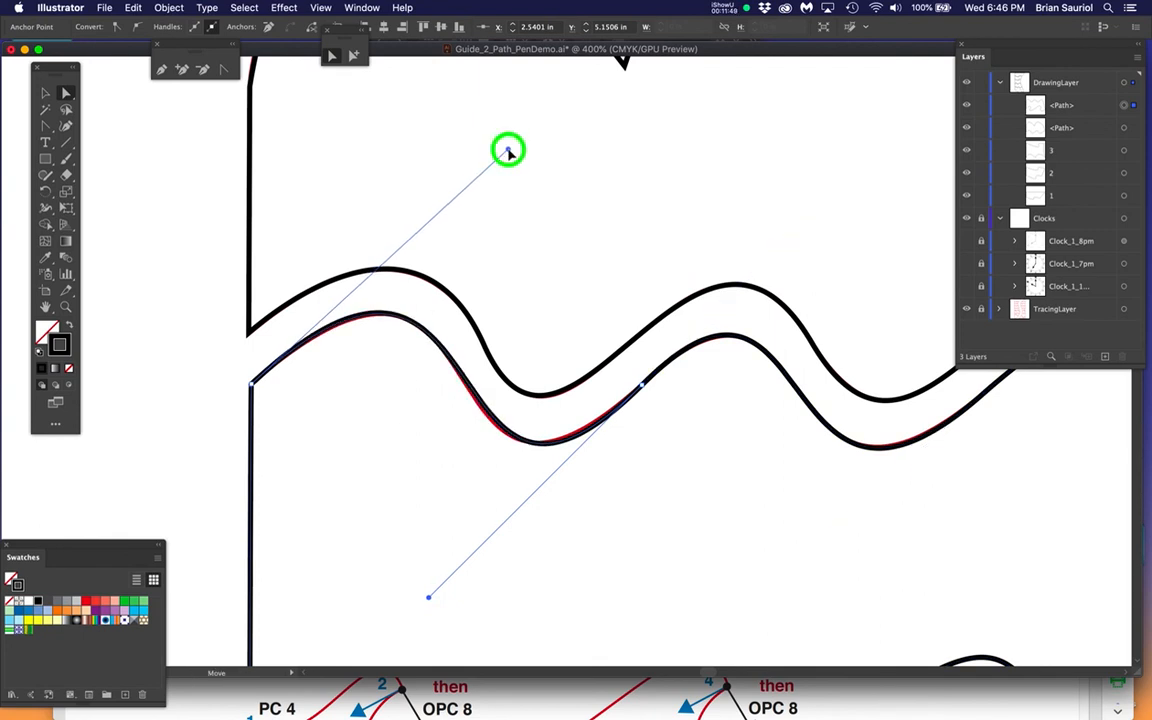
pyautogui.click(428, 598)
pyautogui.moveTo(428, 598); pyautogui.dragTo(419, 598)
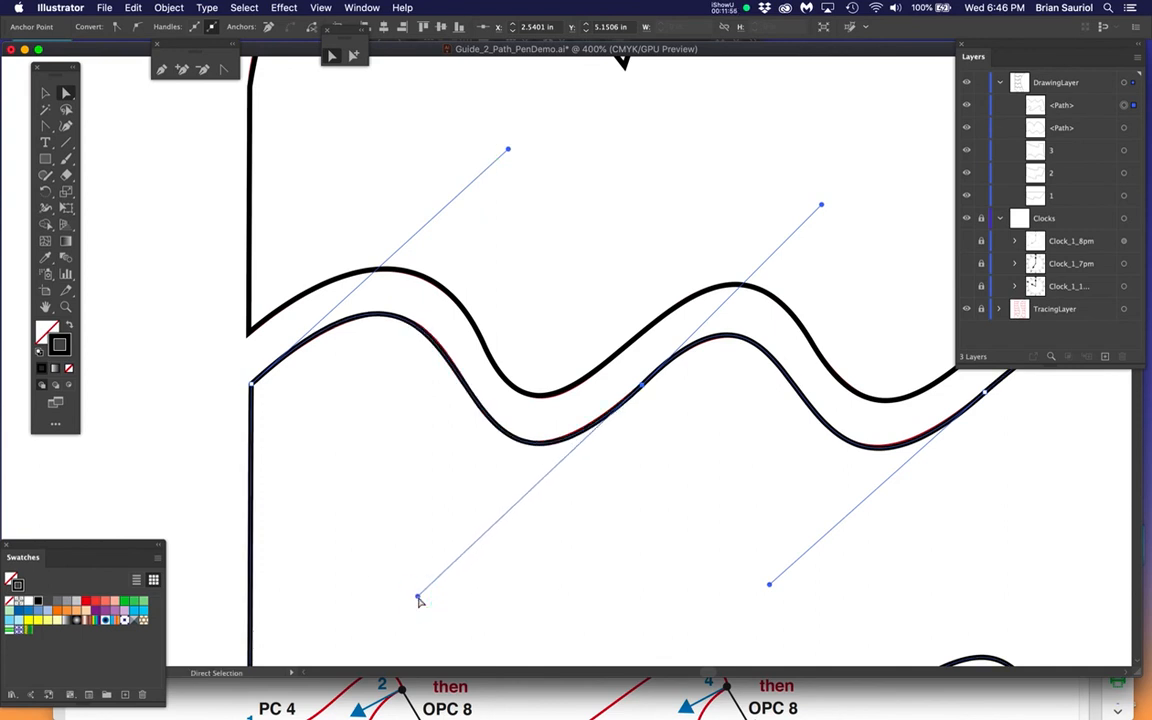
pyautogui.moveTo(508, 150); pyautogui.dragTo(511, 147)
pyautogui.click(617, 172)
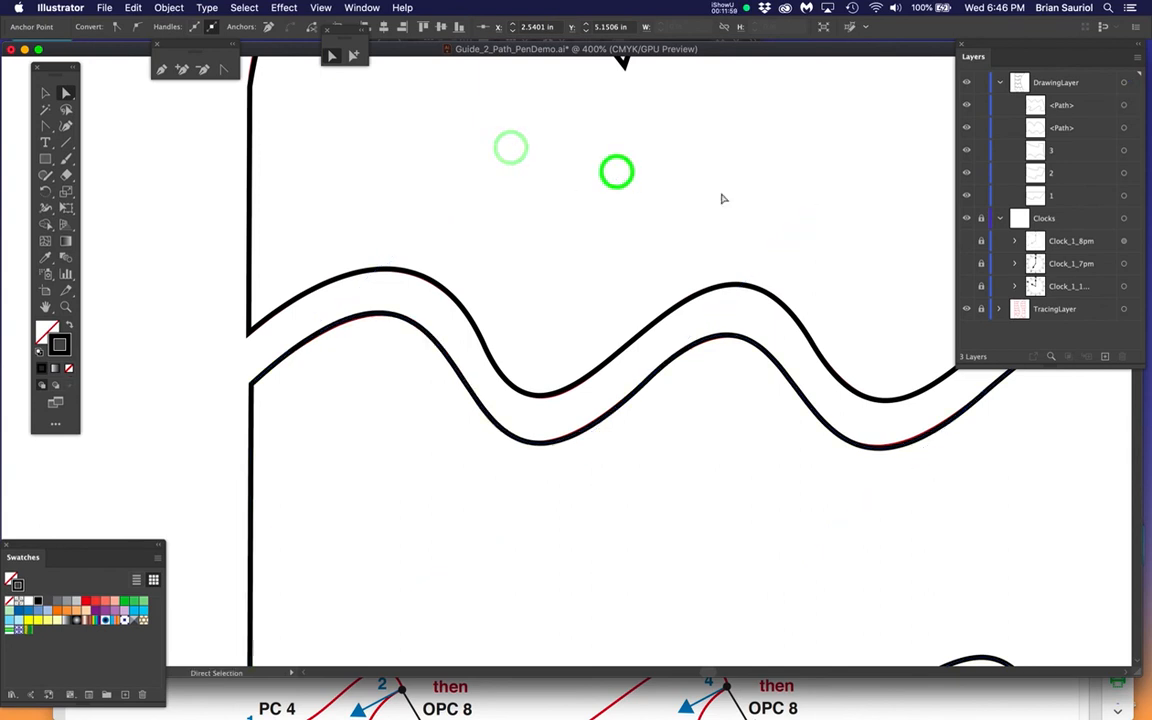
# Step: Try moving the top edge's anchor between the first trough and second crest slightly up the slope, and undo the move
pyautogui.scroll(-3, 680, 334)
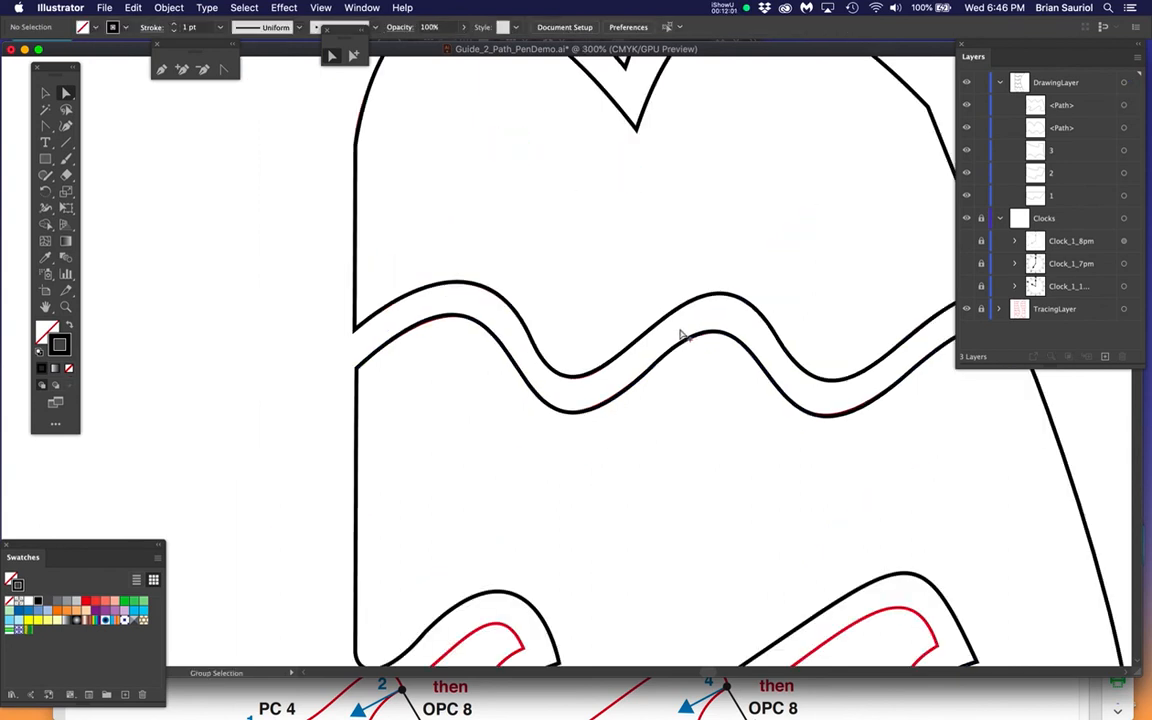
pyautogui.moveTo(733, 427); pyautogui.dragTo(576, 386)
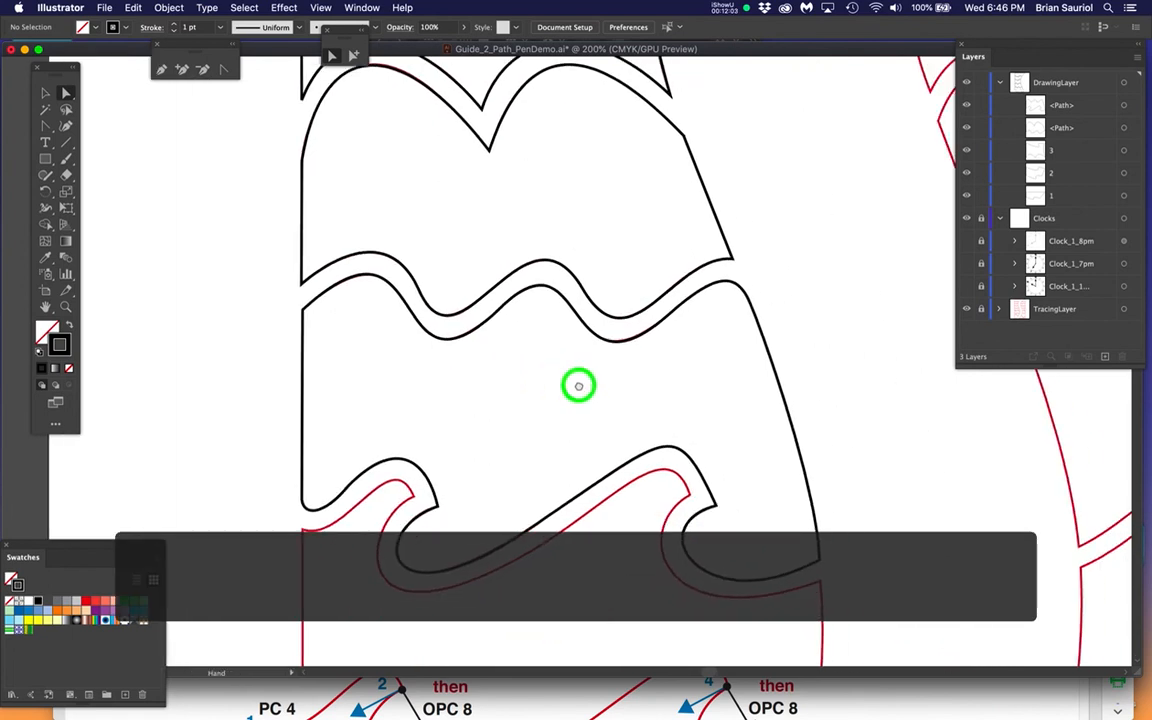
pyautogui.click(404, 304)
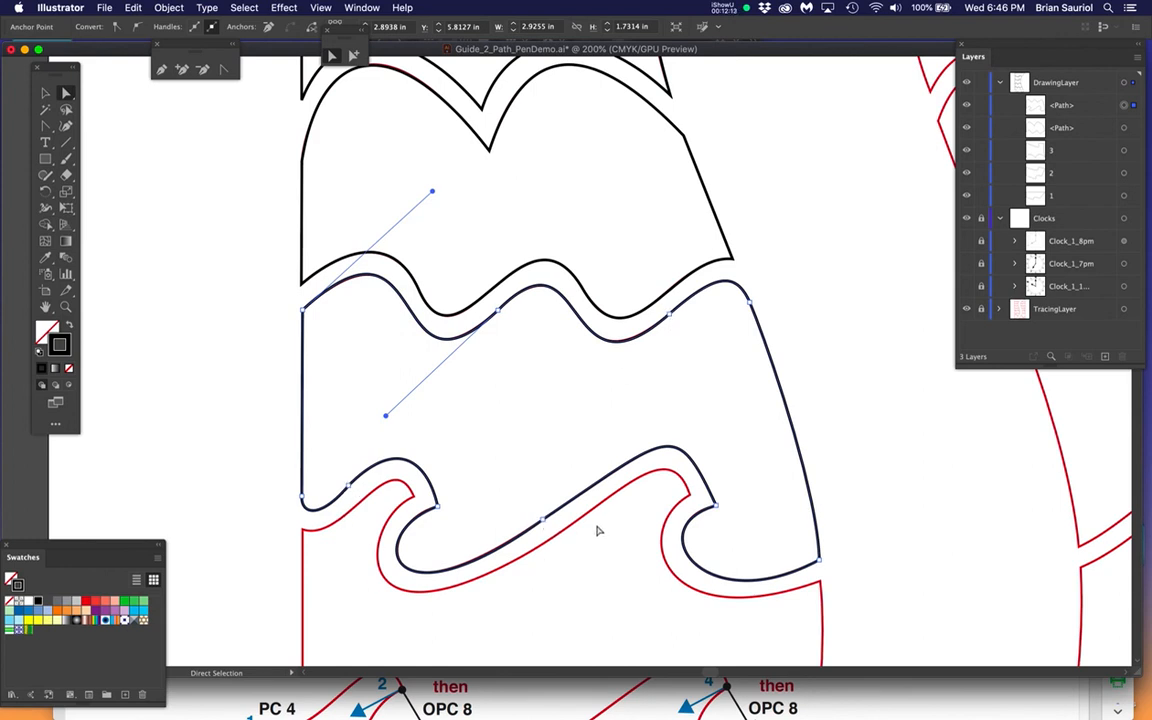
pyautogui.click(565, 420)
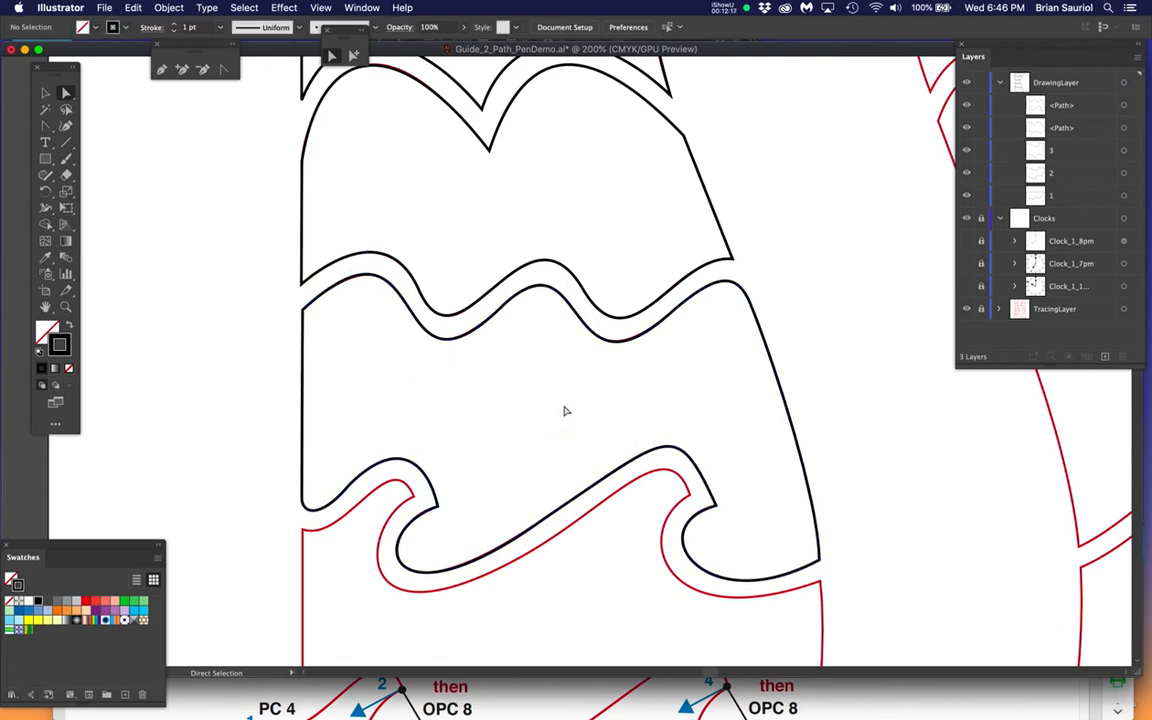
pyautogui.scroll(2, 587, 330)
pyautogui.click(586, 325)
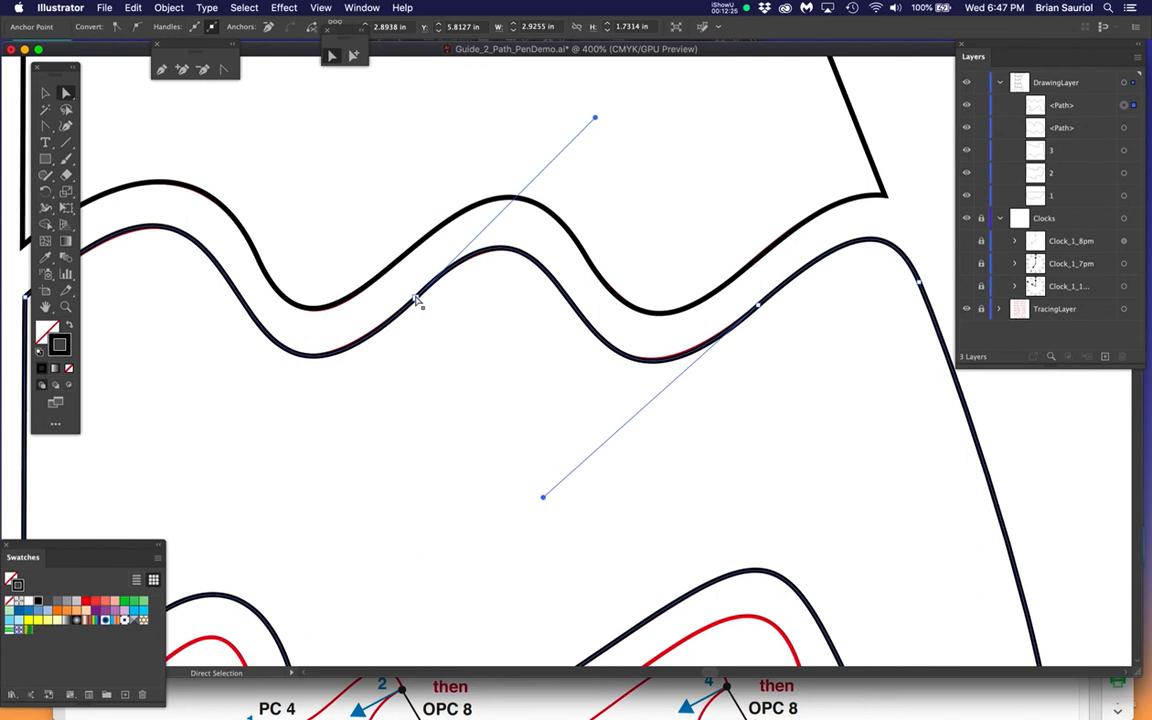
pyautogui.scroll(1, 416, 304)
pyautogui.moveTo(410, 305); pyautogui.dragTo(434, 284)
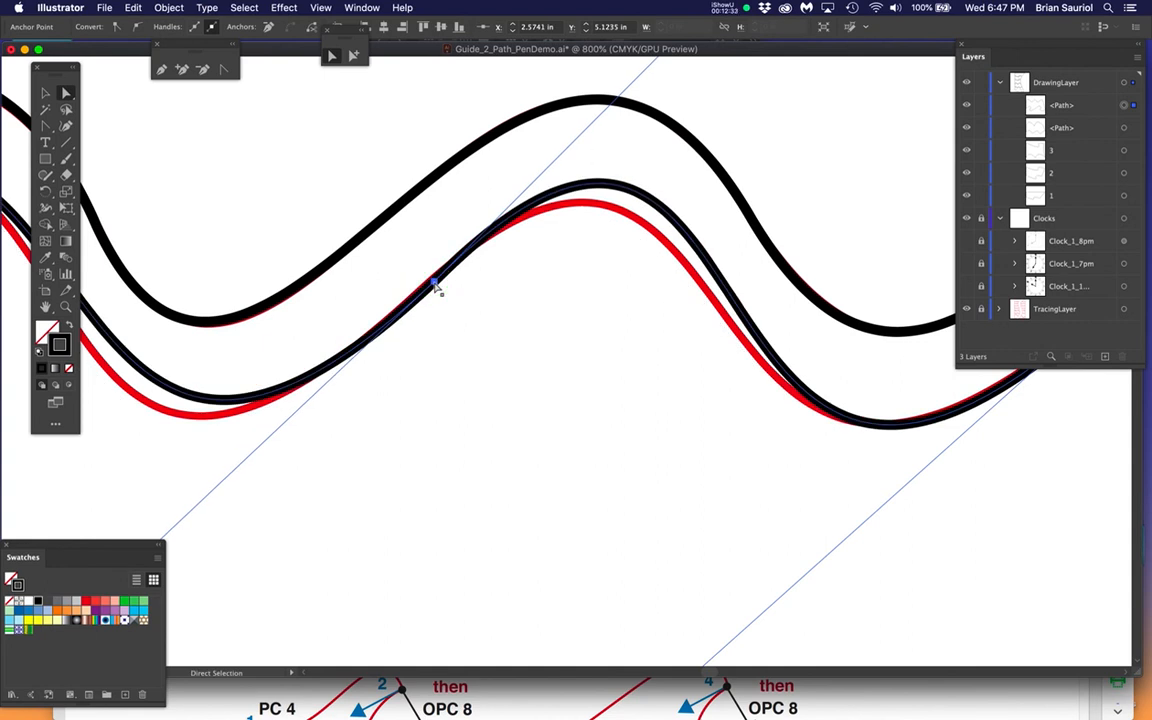
pyautogui.press('super+z')
pyautogui.press('super+z')
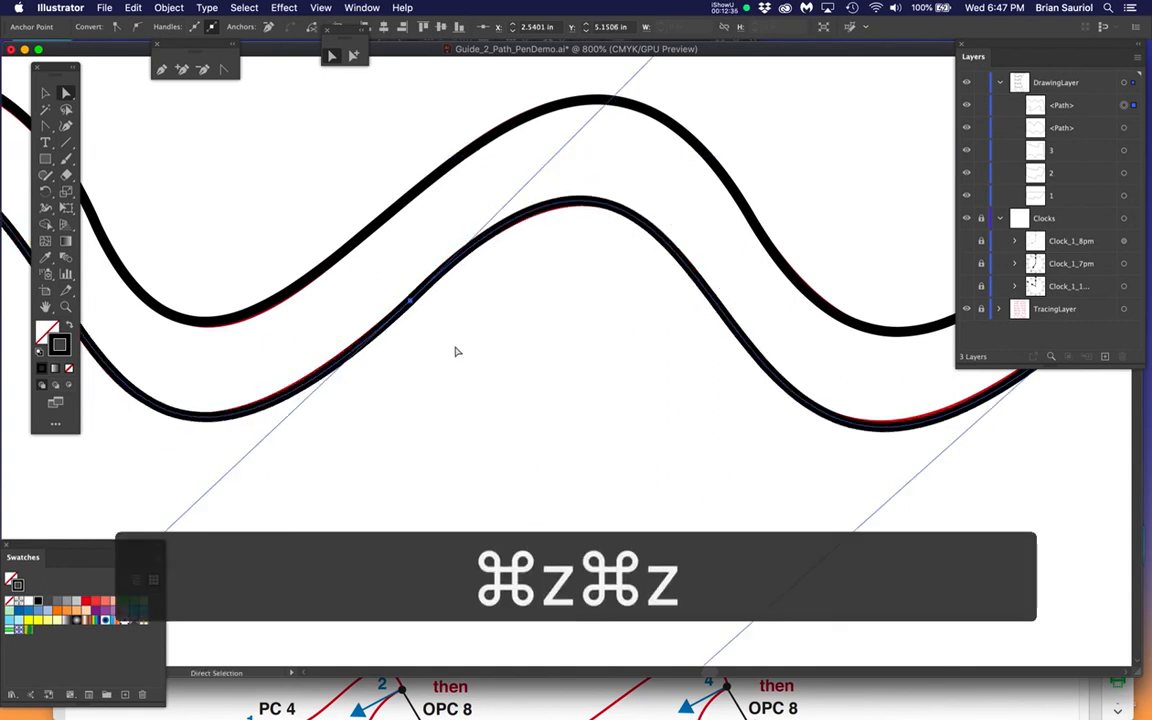
# Step: Save the document with the refined fourth shape
pyautogui.scroll(-4, 455, 351)
pyautogui.scroll(-1, 457, 354)
pyautogui.moveTo(555, 447); pyautogui.dragTo(578, 366)
pyautogui.press('super+s')
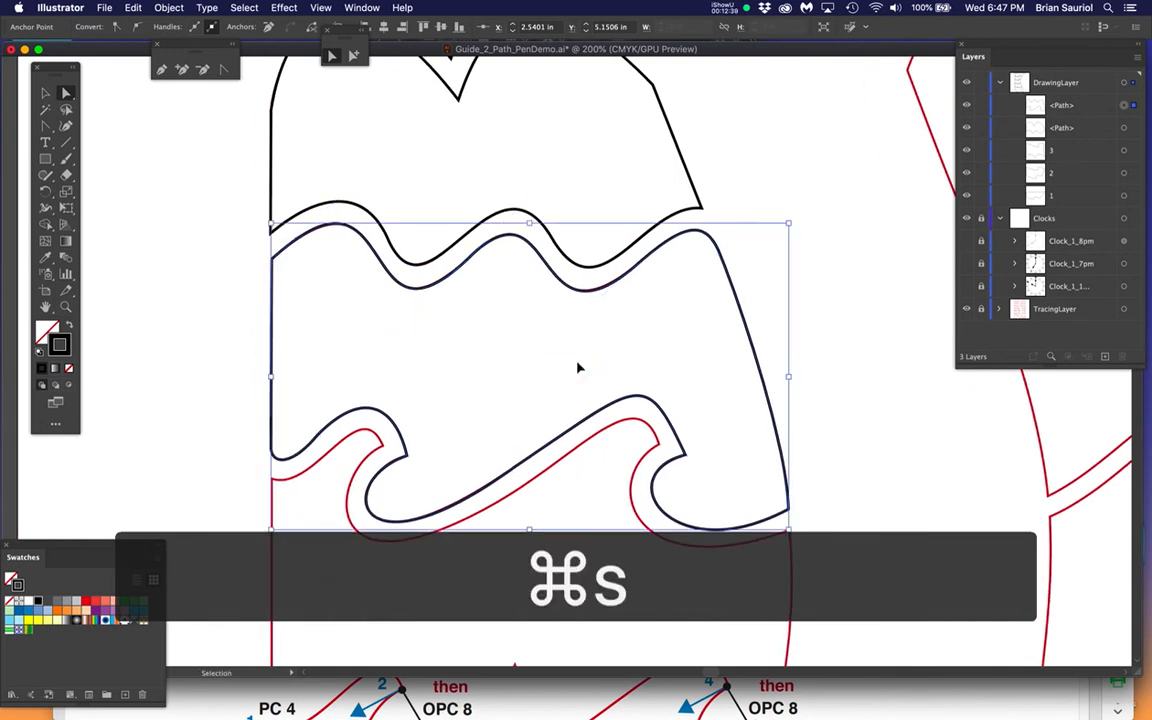